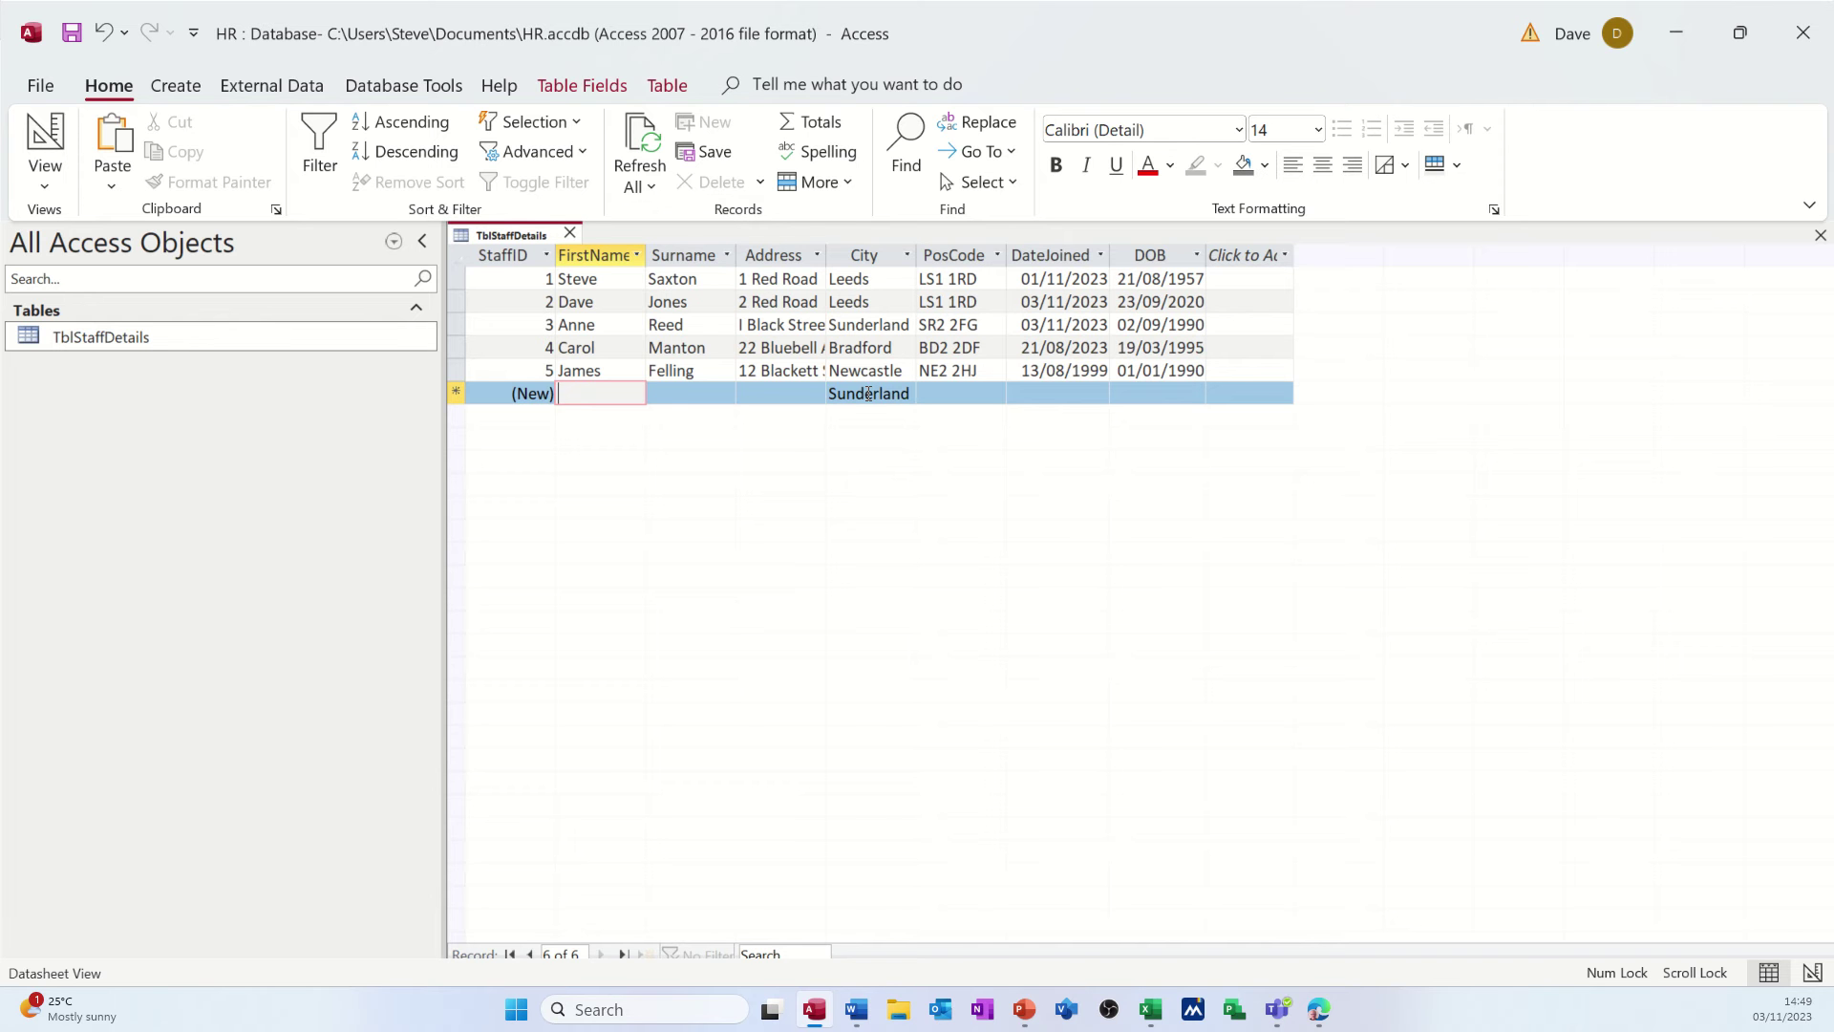
- Close the TblStaffDetails table, which holds five staff records
click(571, 235)
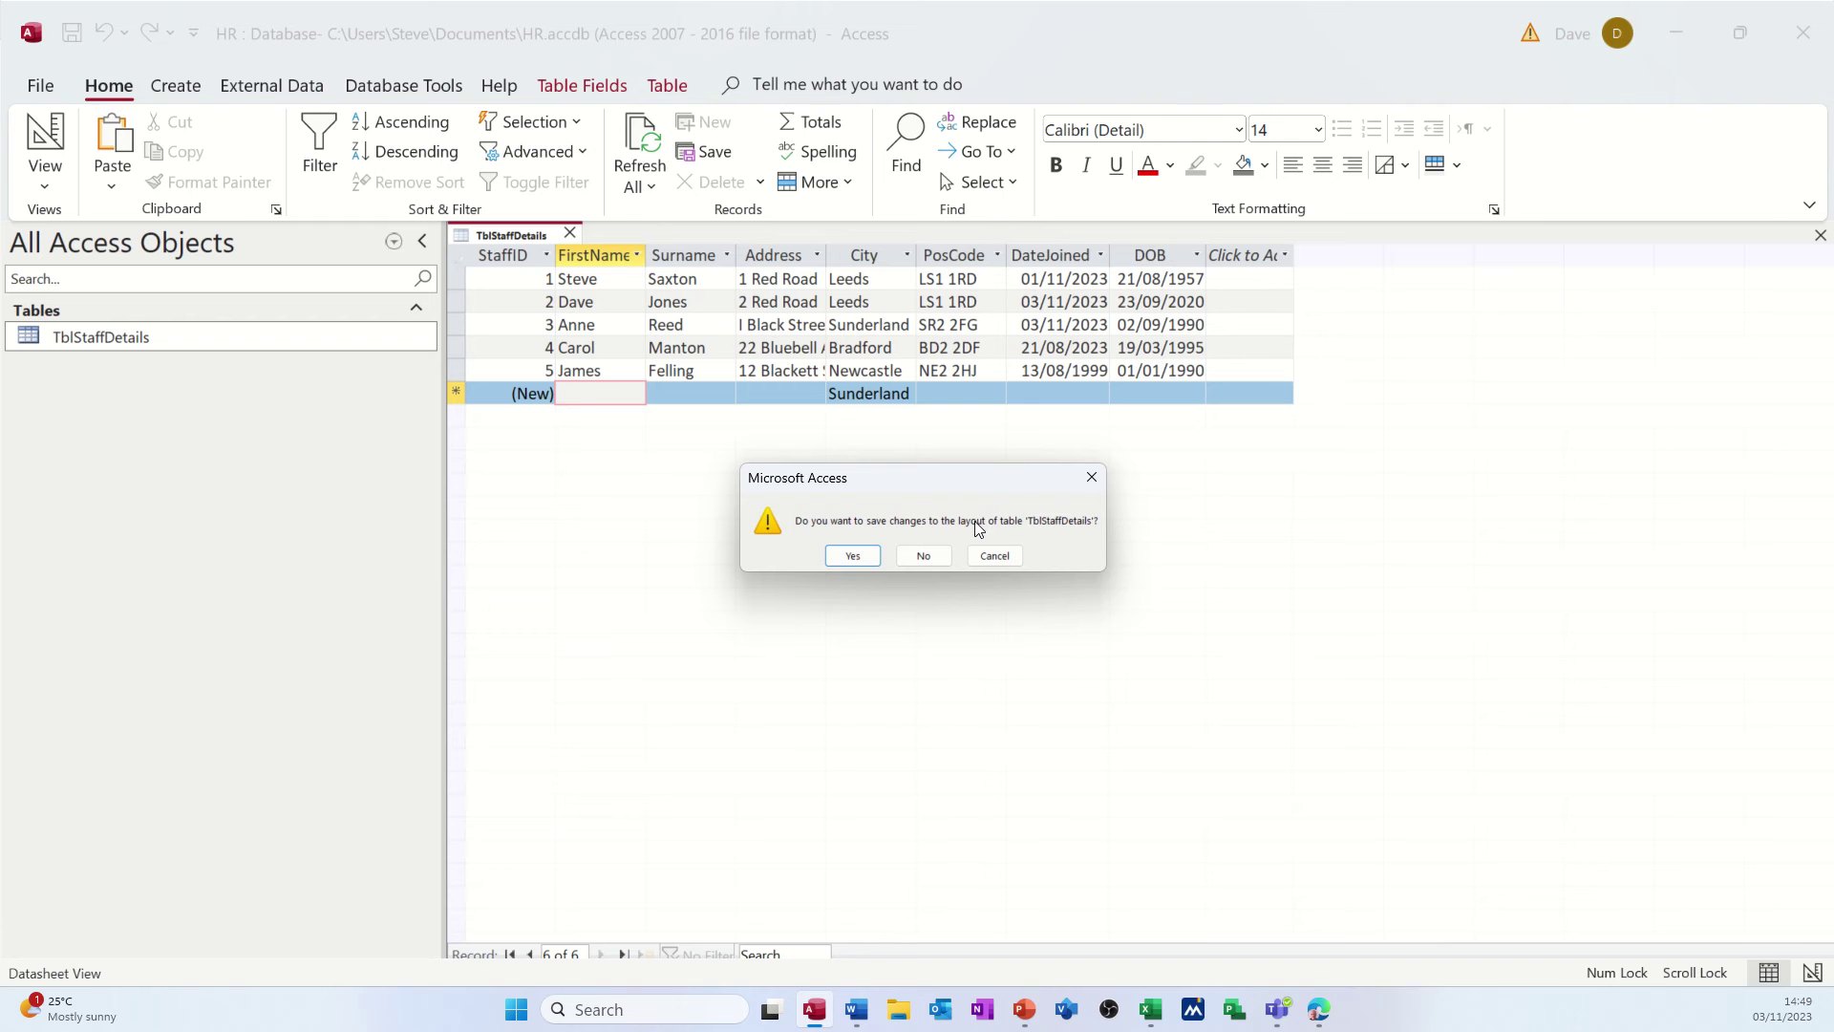
- Save the staff table's layout, then start a new table design with a Short Text field City
click(853, 555)
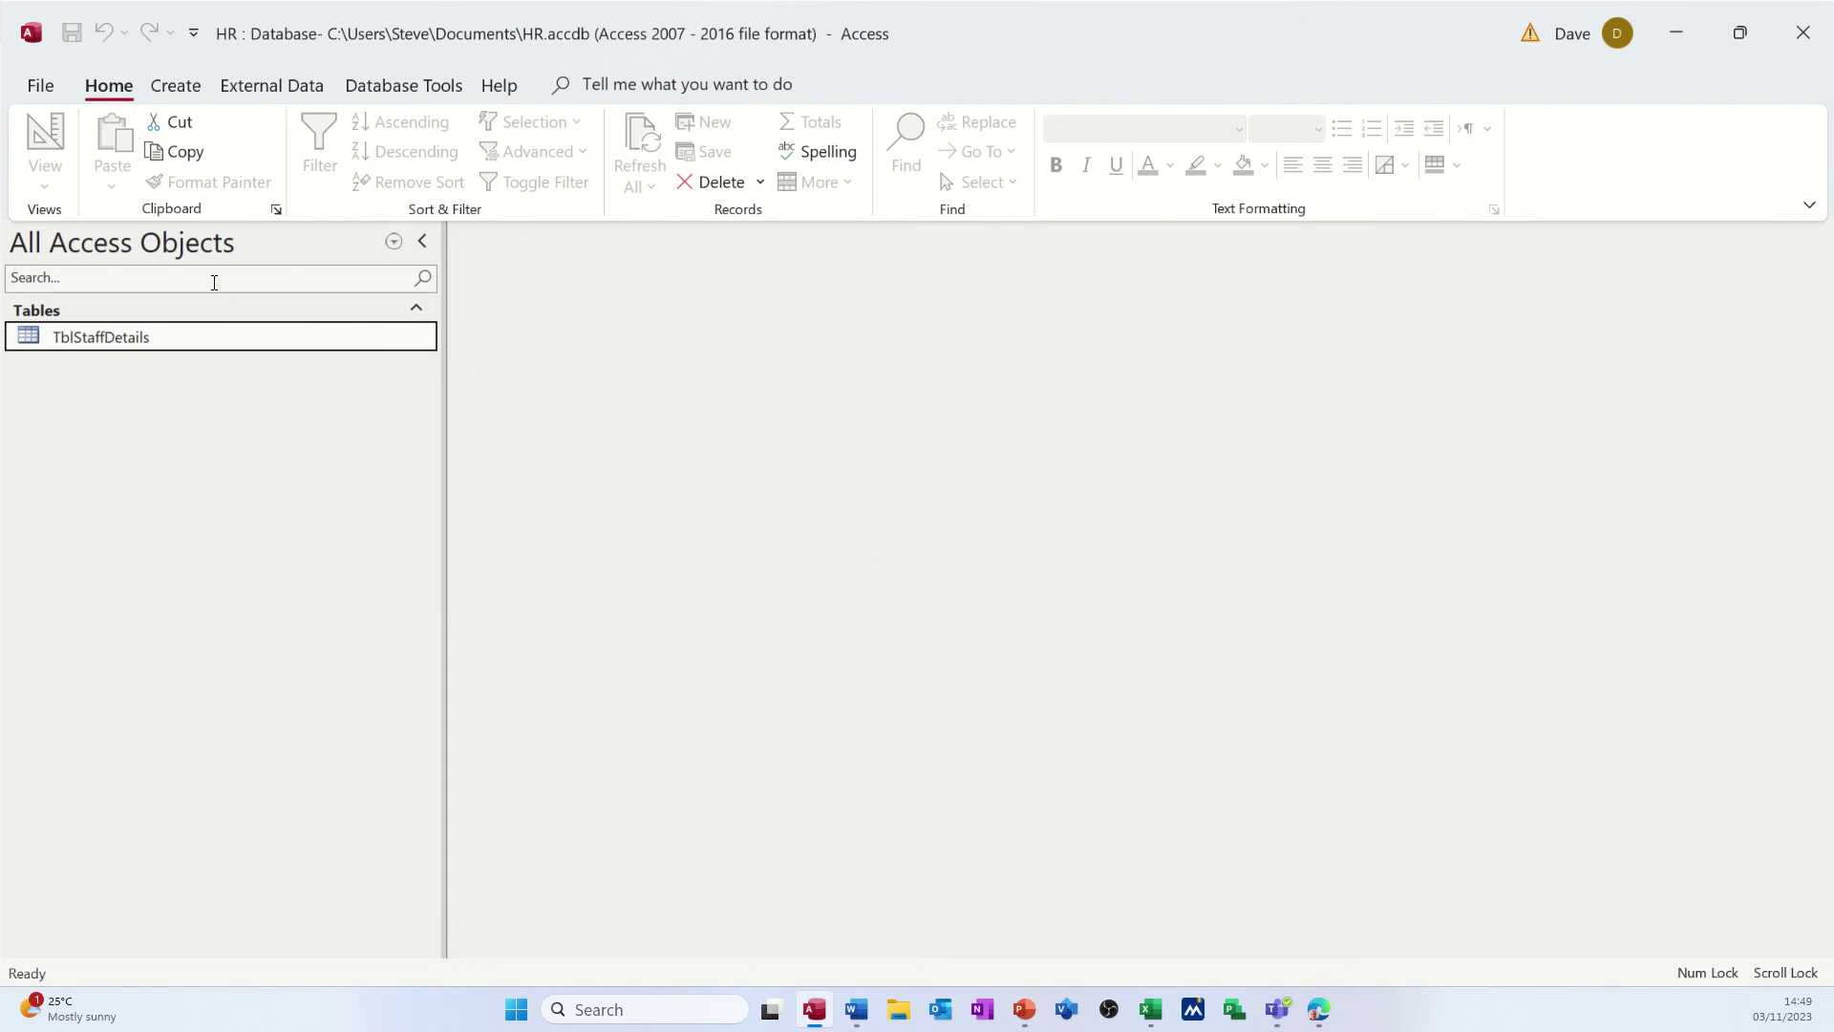
click(167, 90)
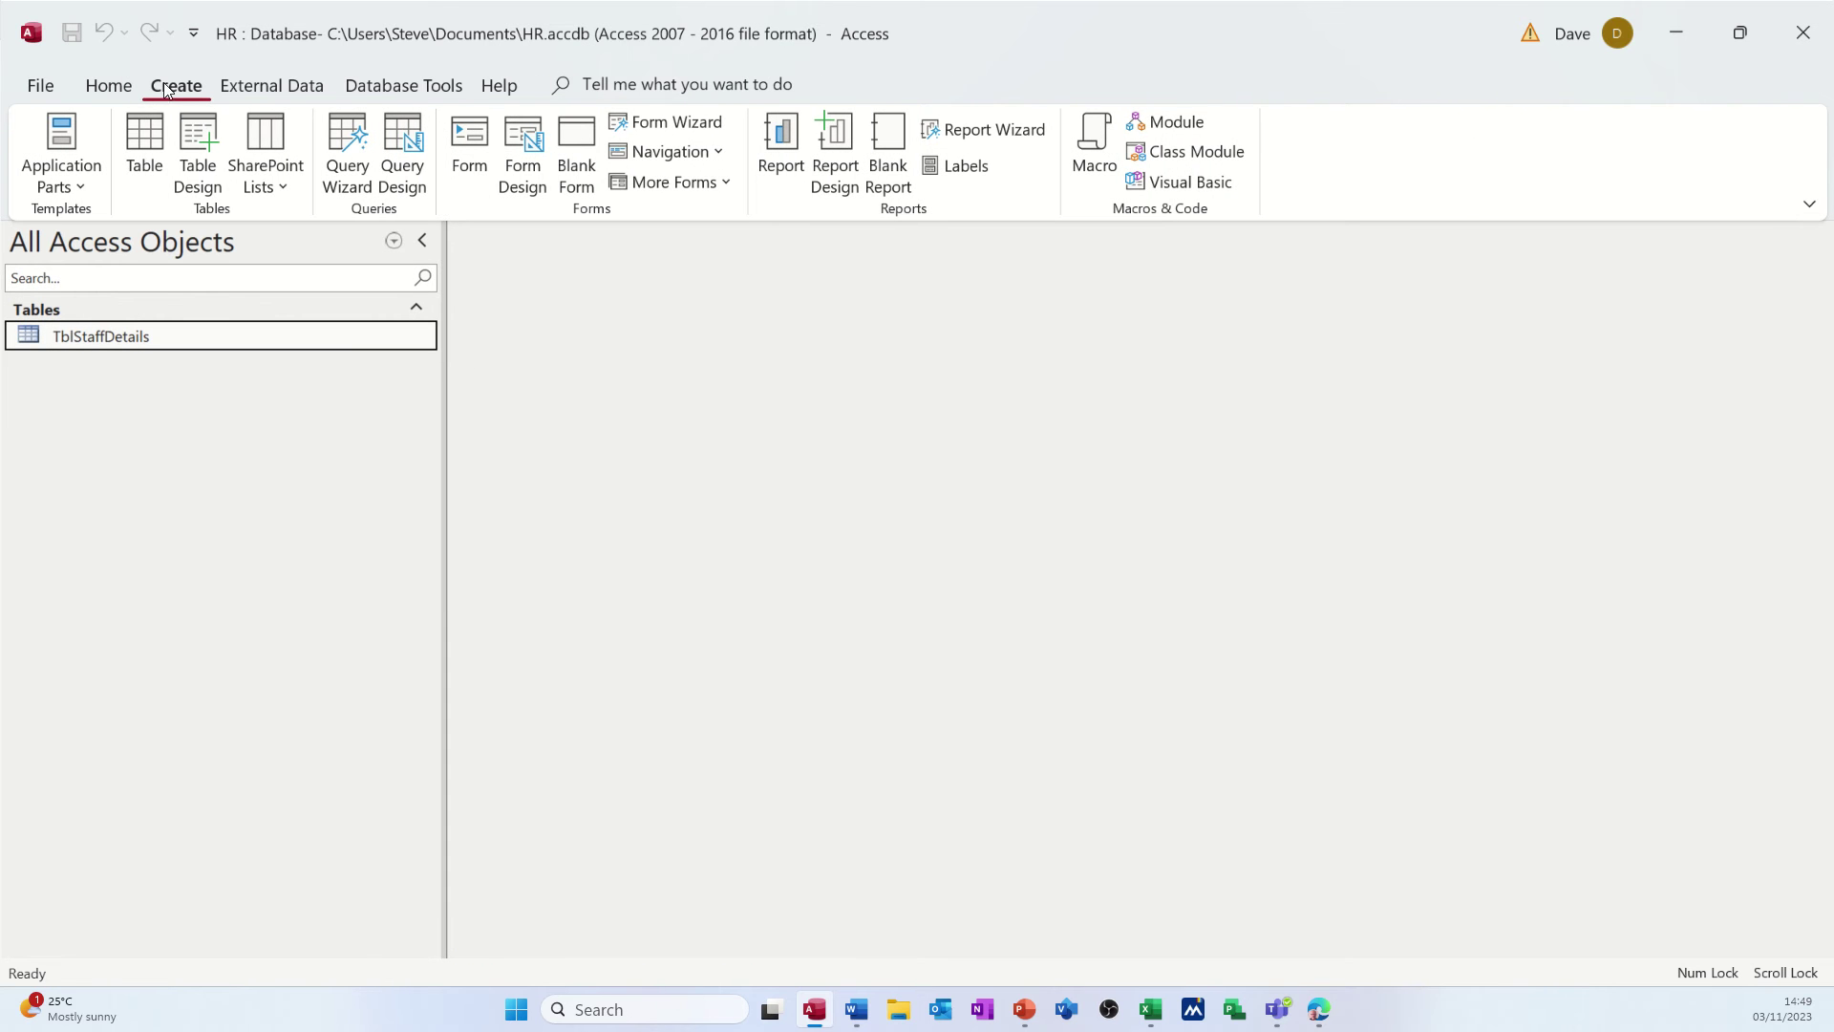
click(198, 161)
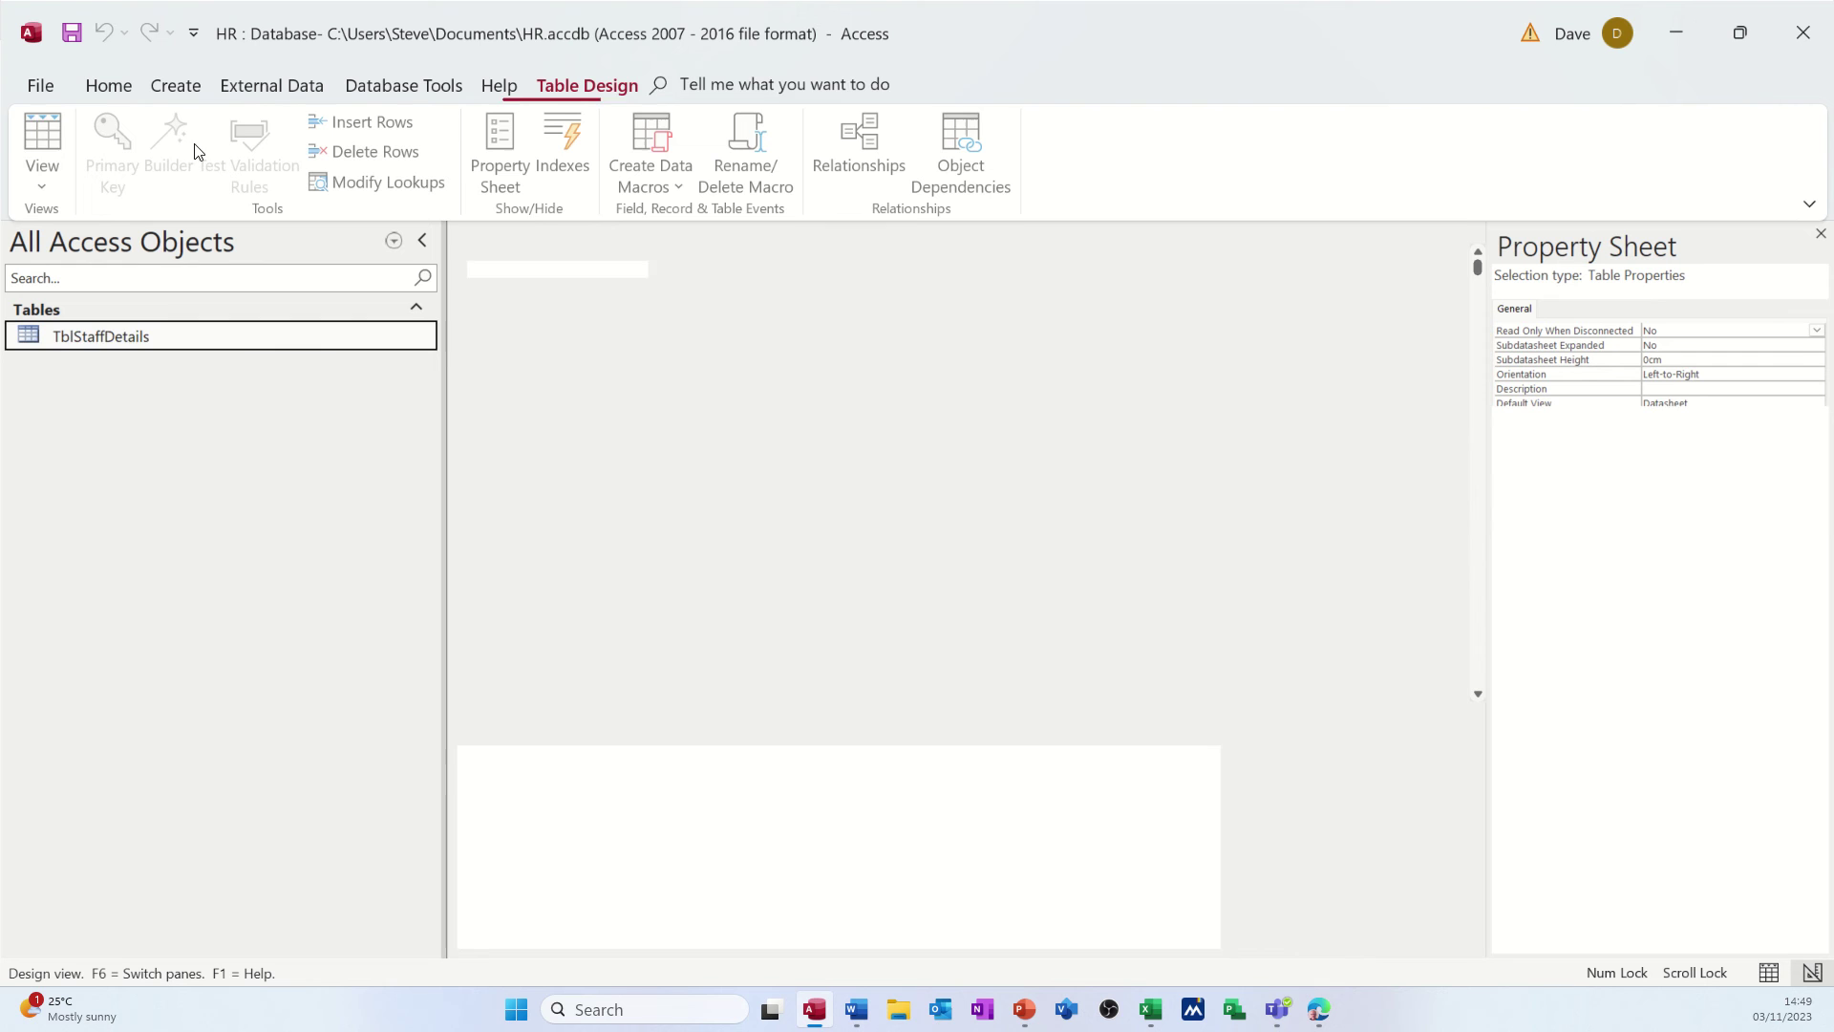
text(C)
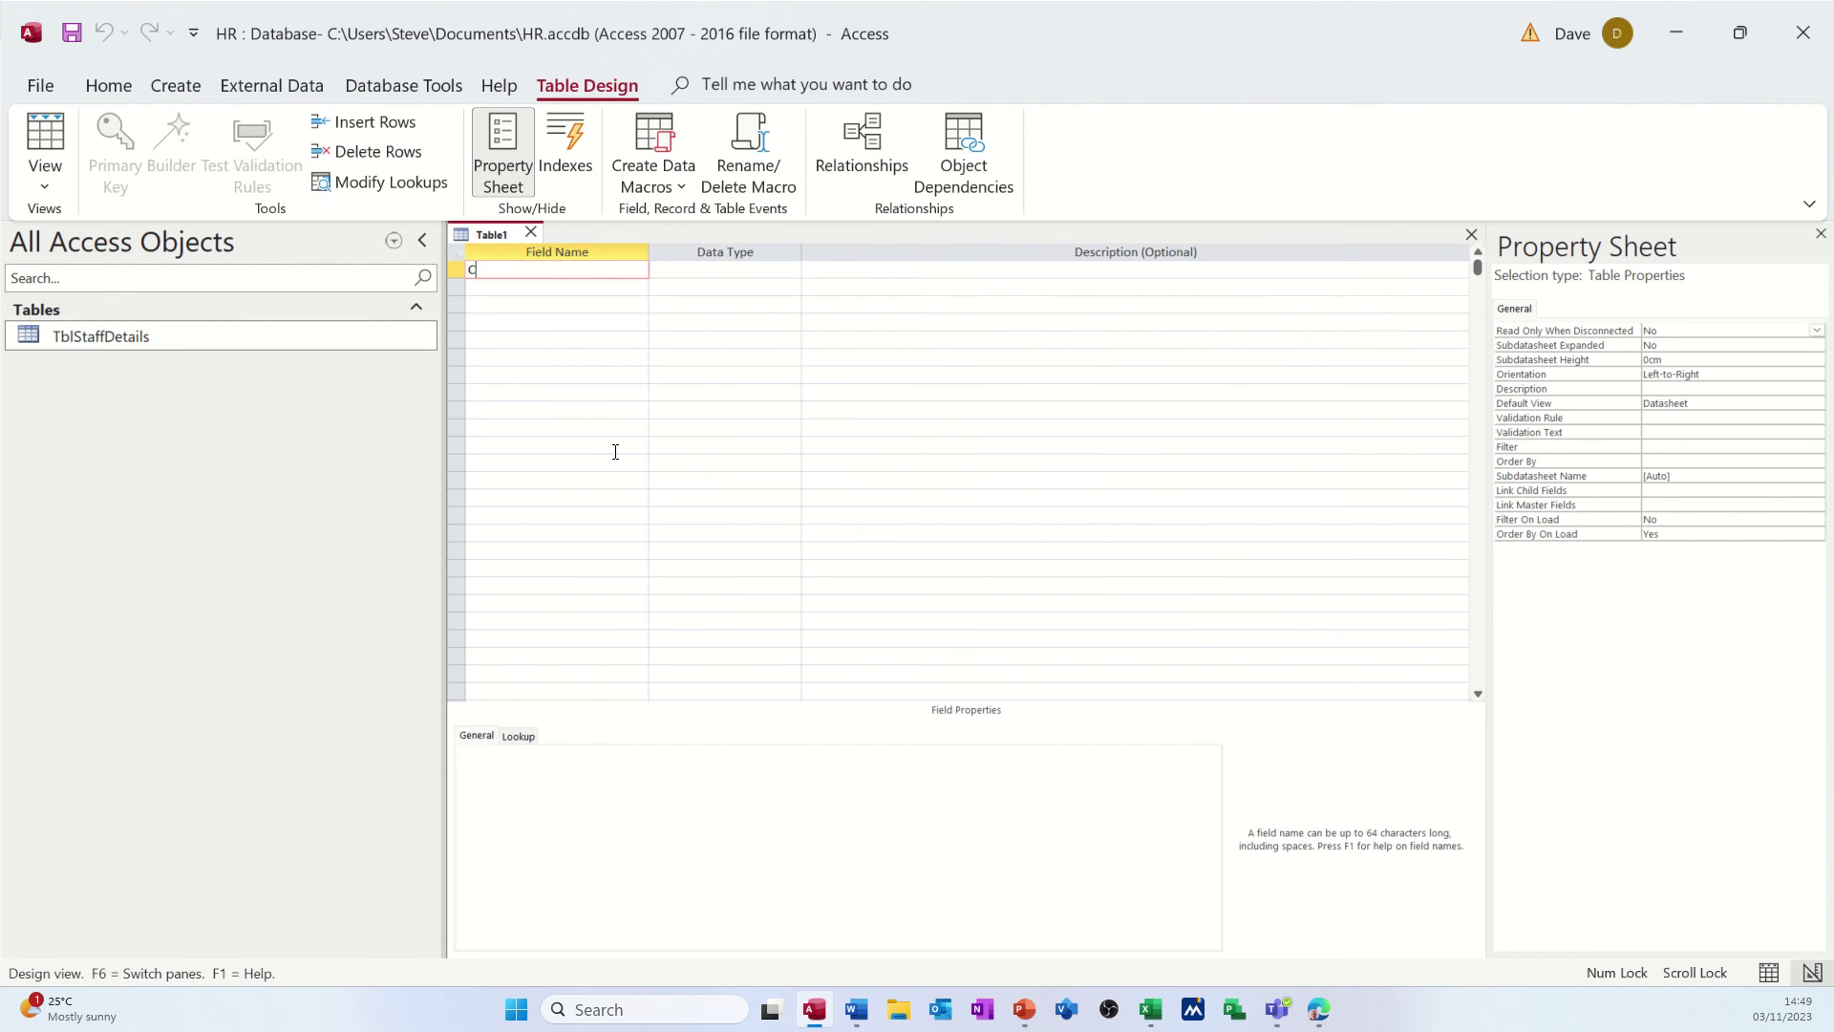
text(ity)
click(568, 290)
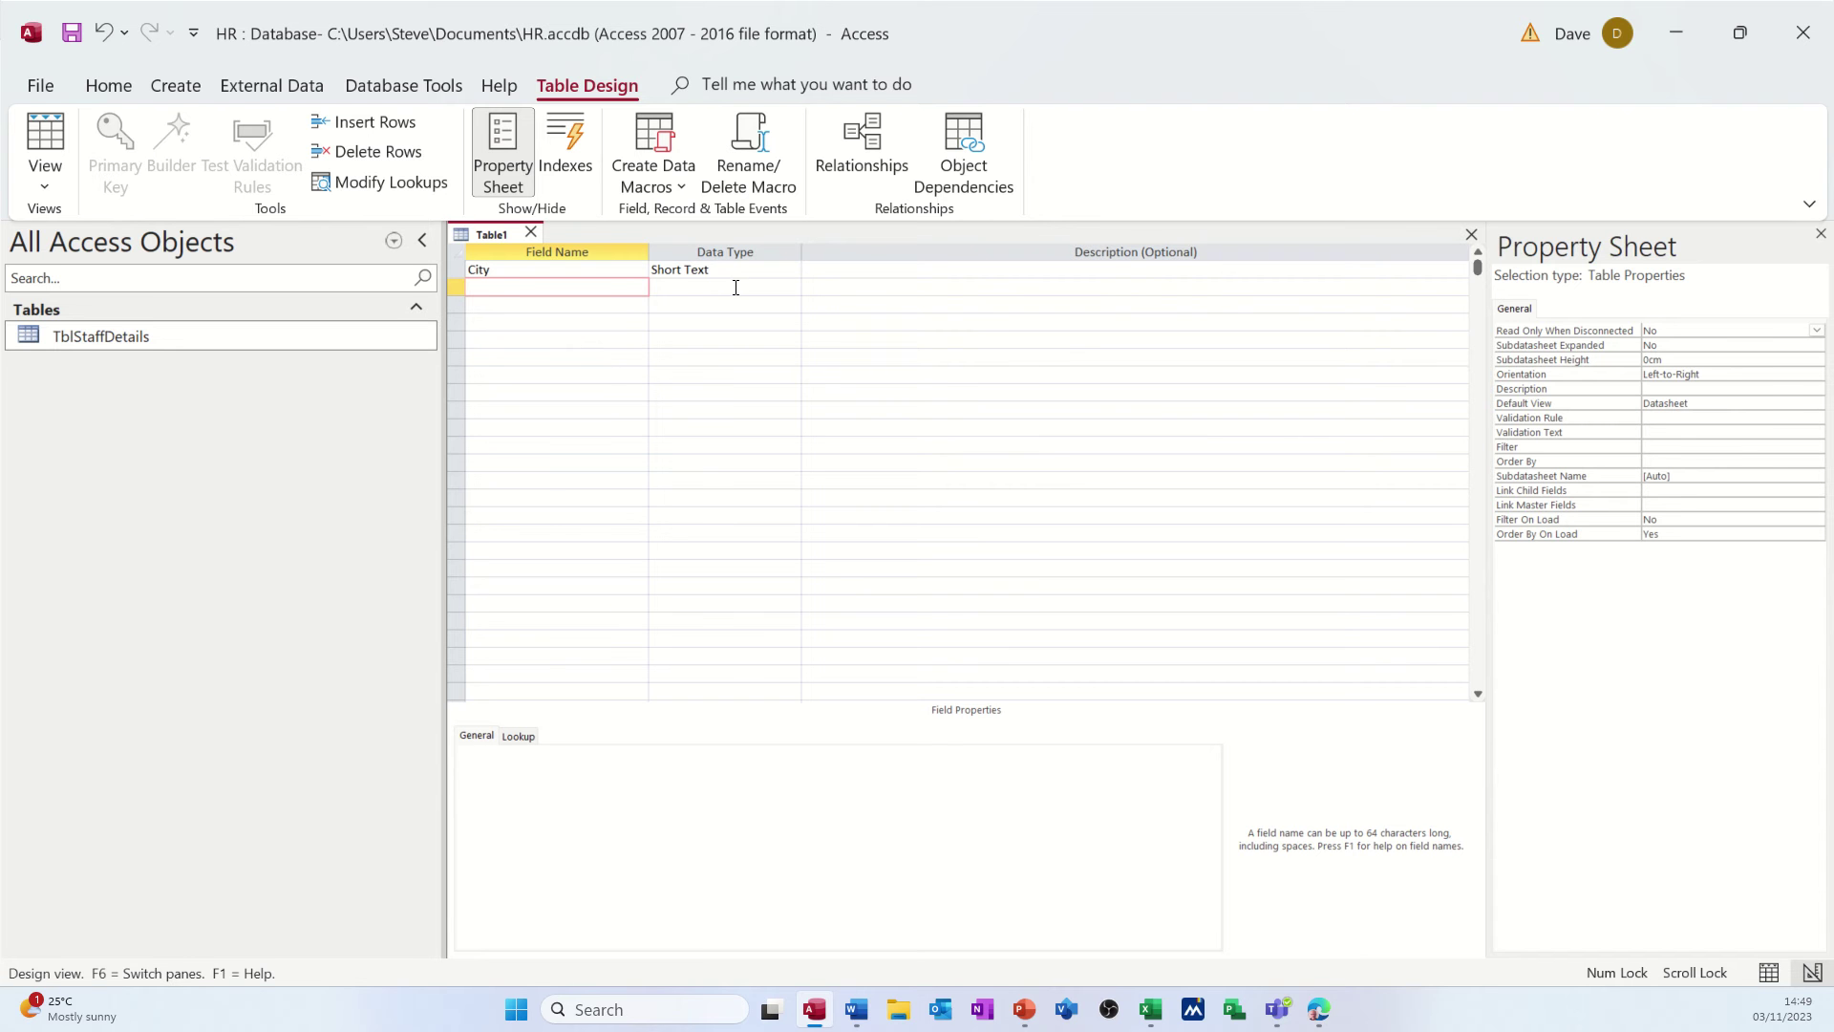
- Save the new table as TblCitiesLU without a primary key and open it in datasheet view
click(45, 132)
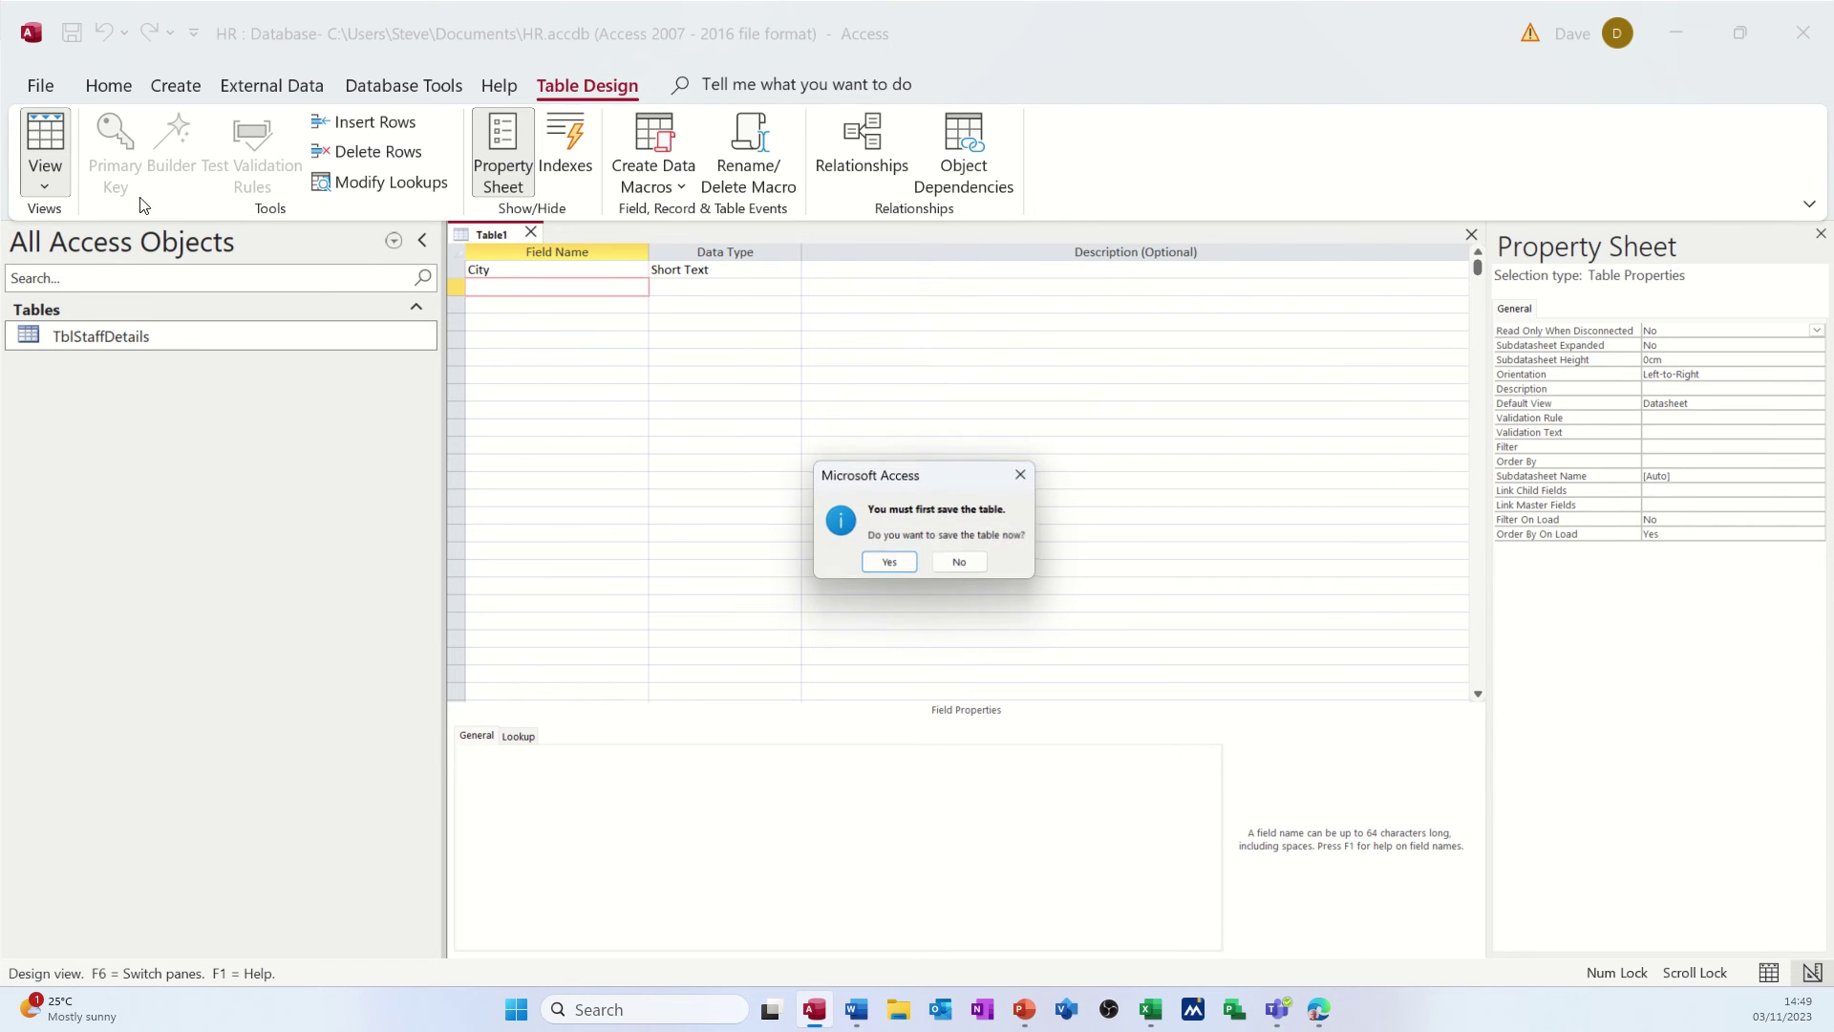
click(887, 564)
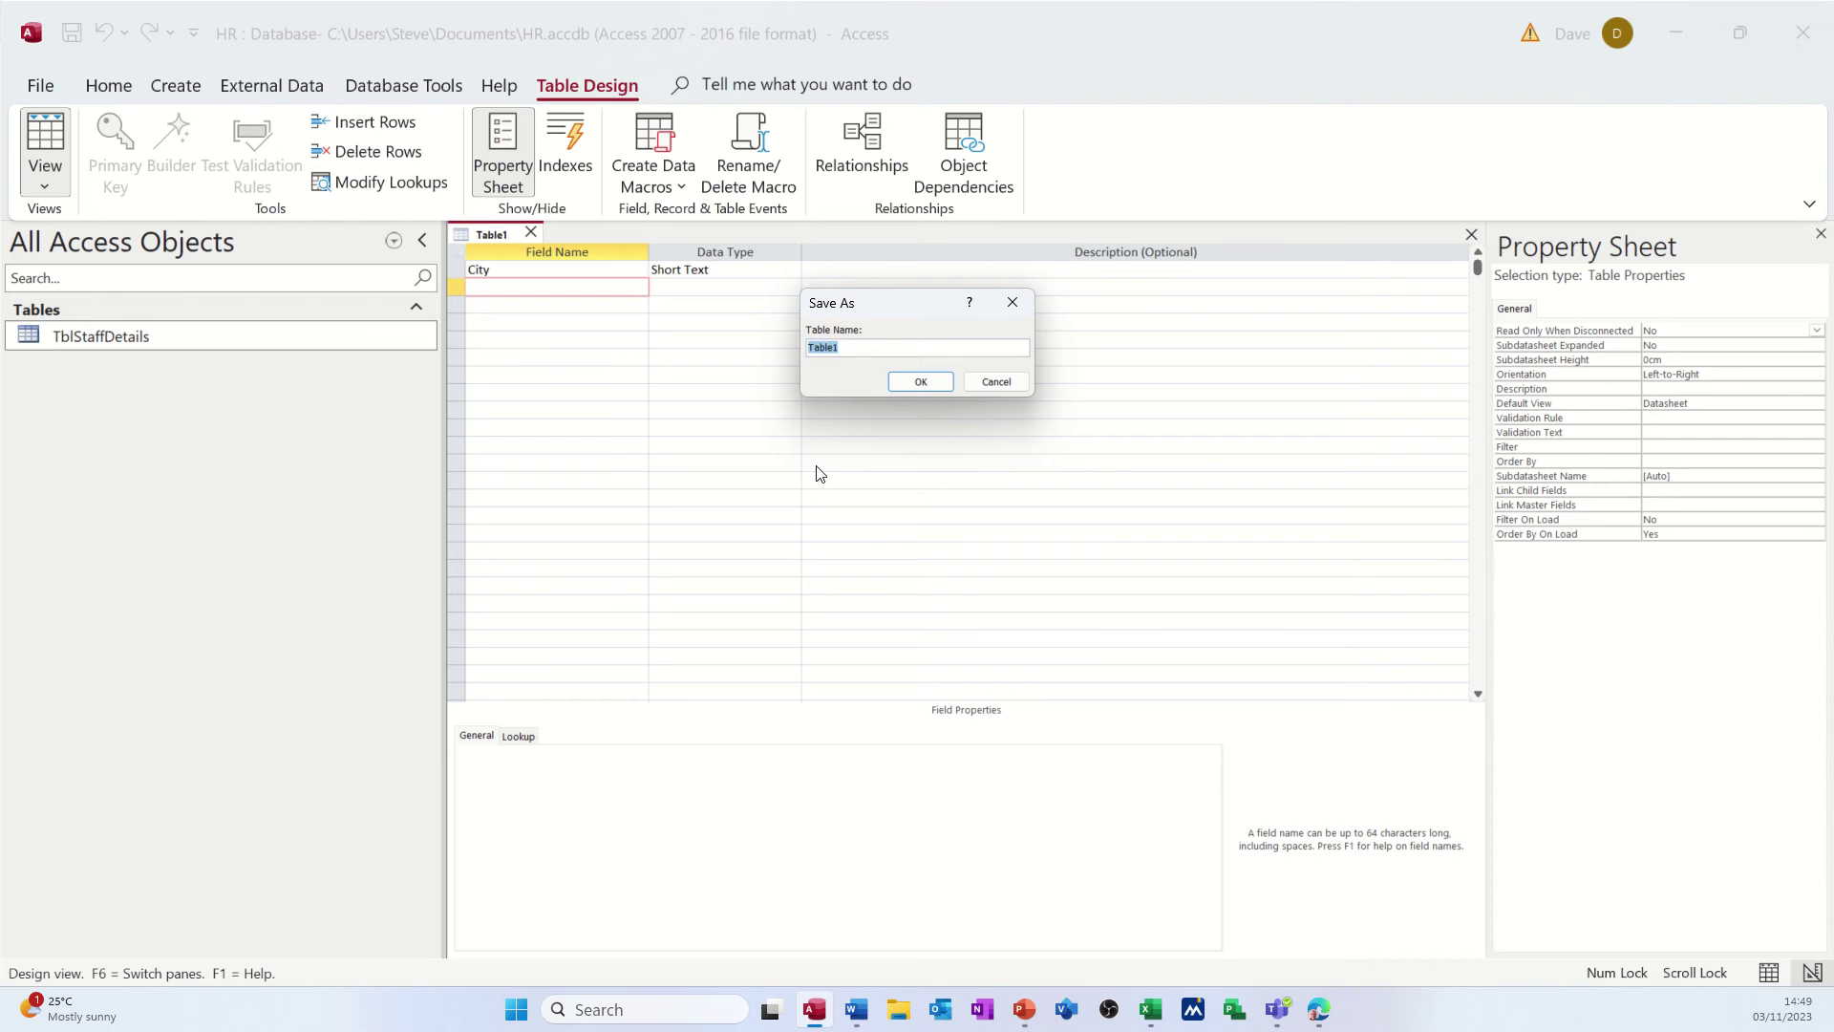
text(TblCitiesLU)
click(915, 384)
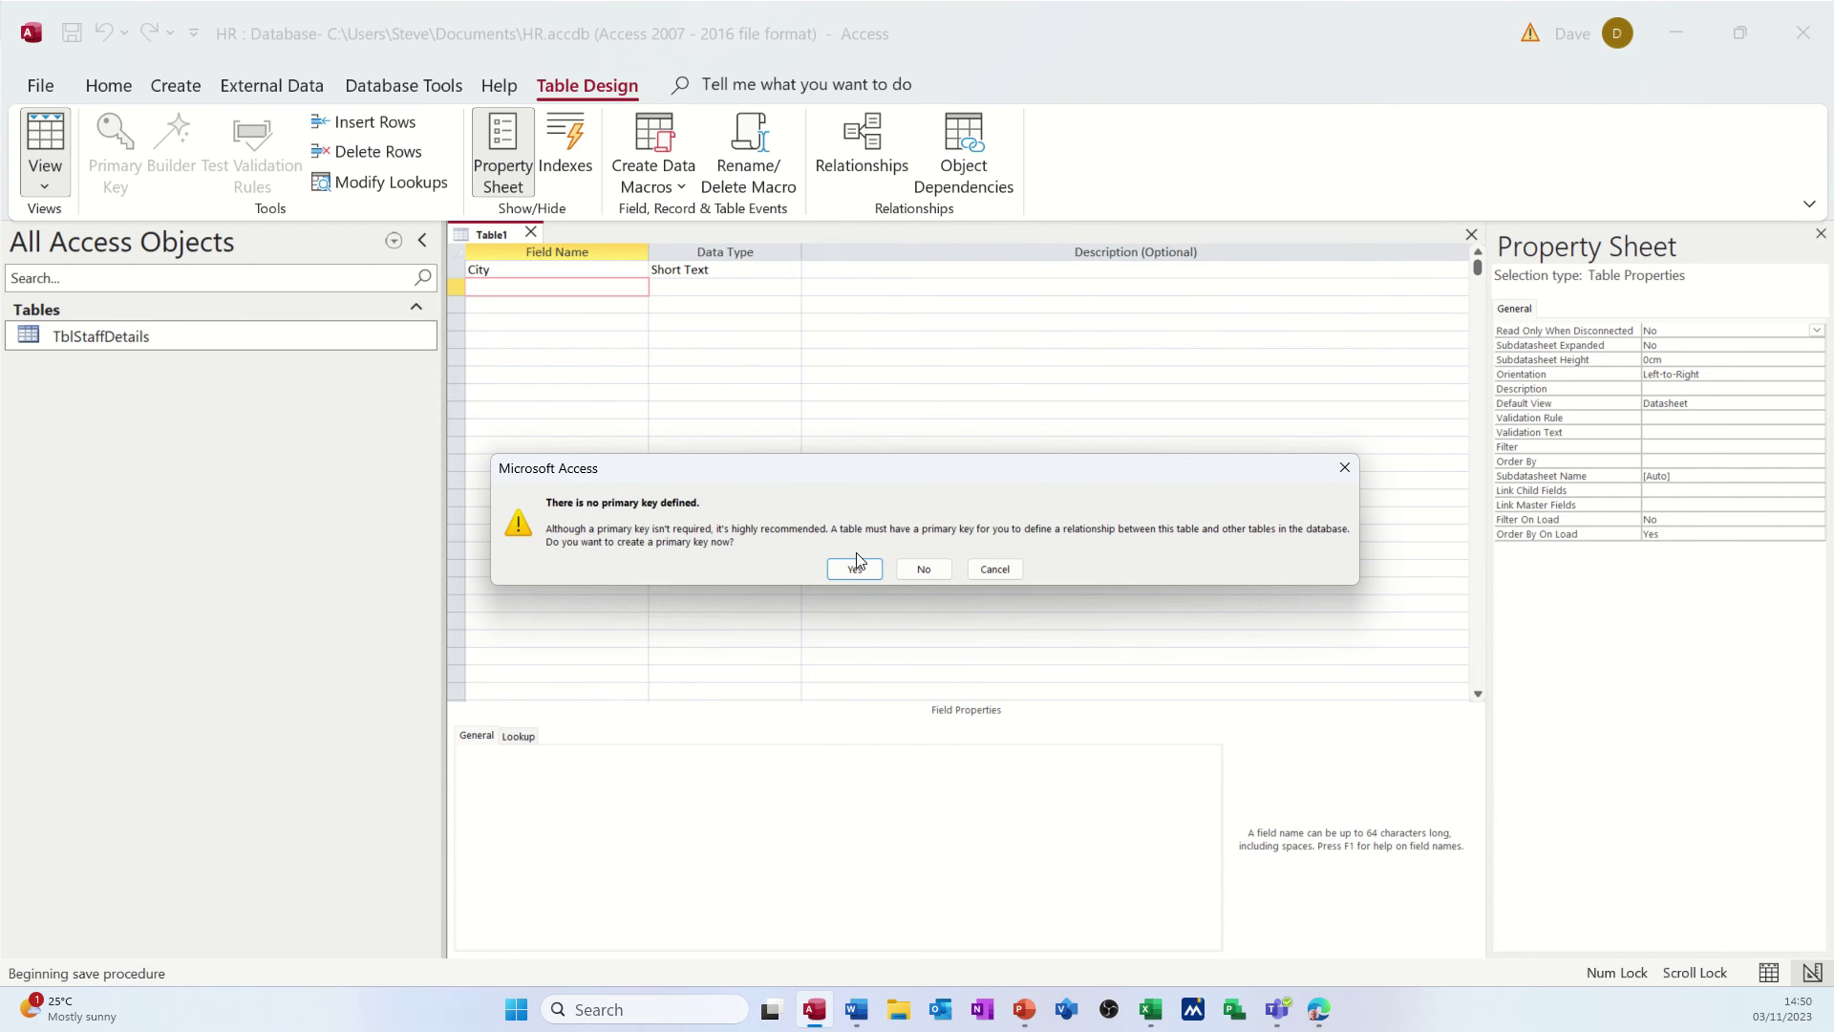
click(920, 569)
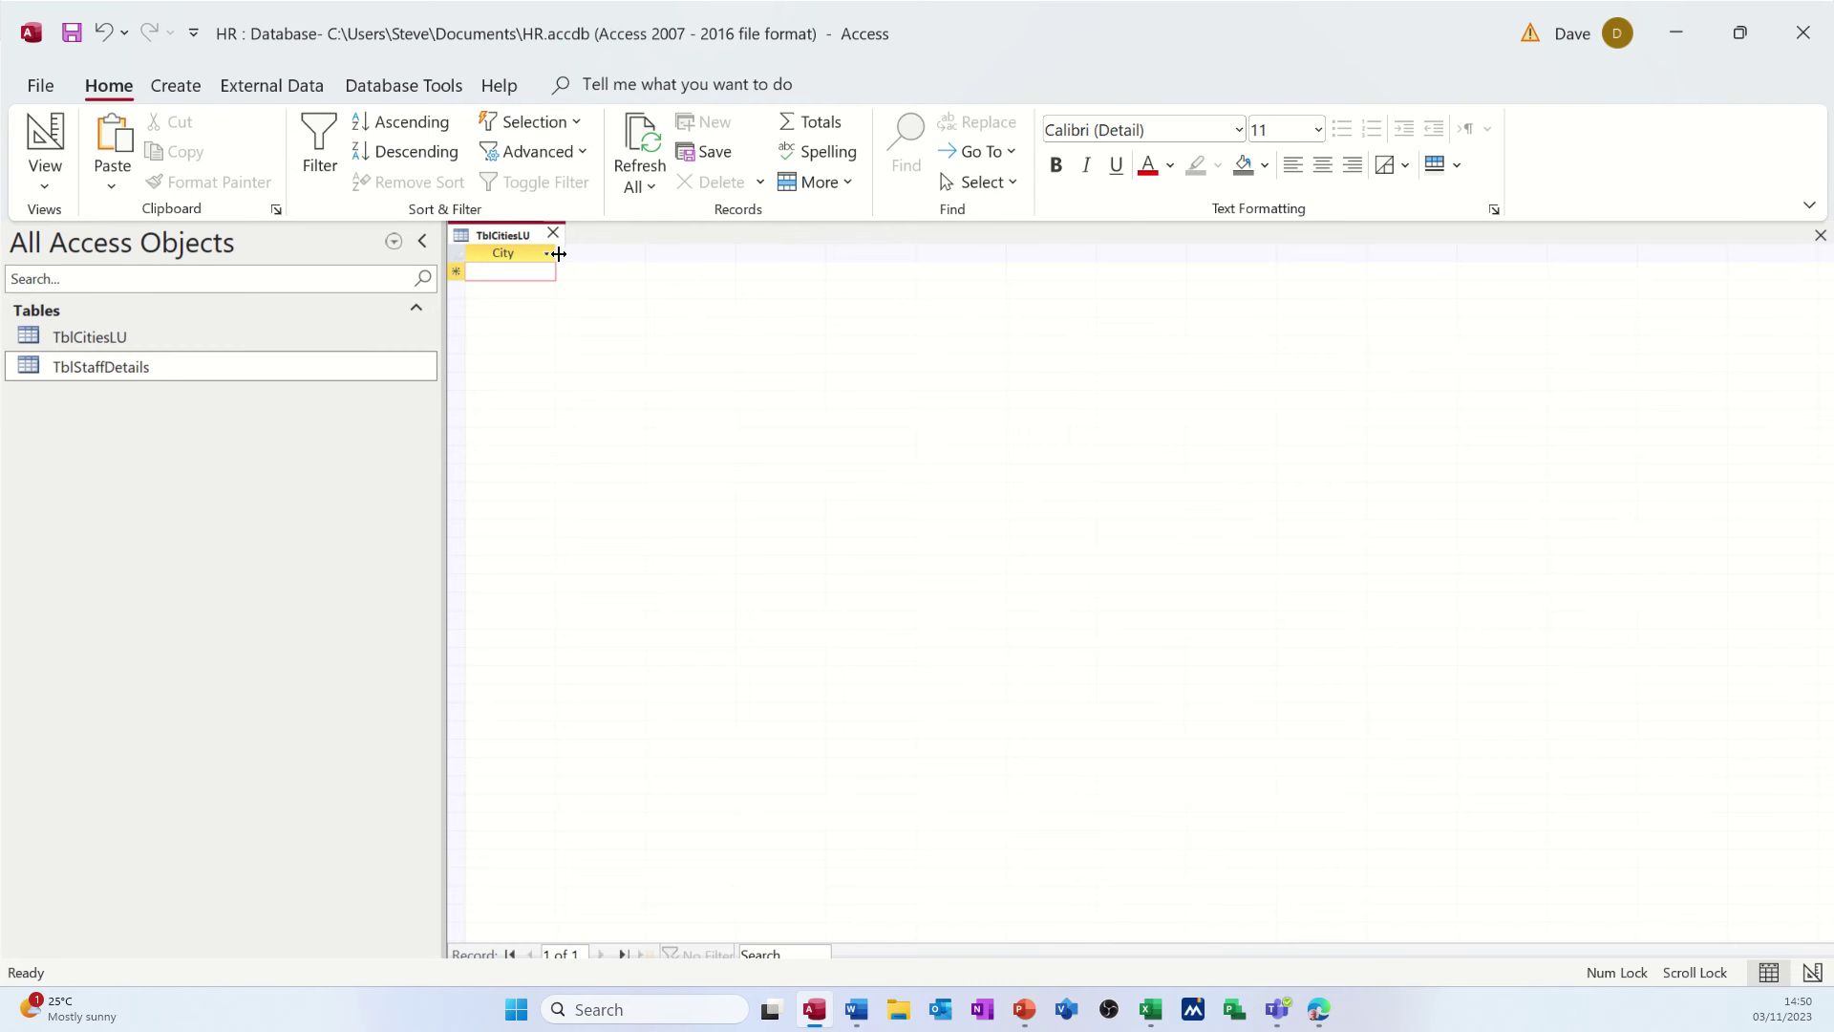
- Widen the City column and enter Leeds and Bradford
drag(554, 251, 650, 256)
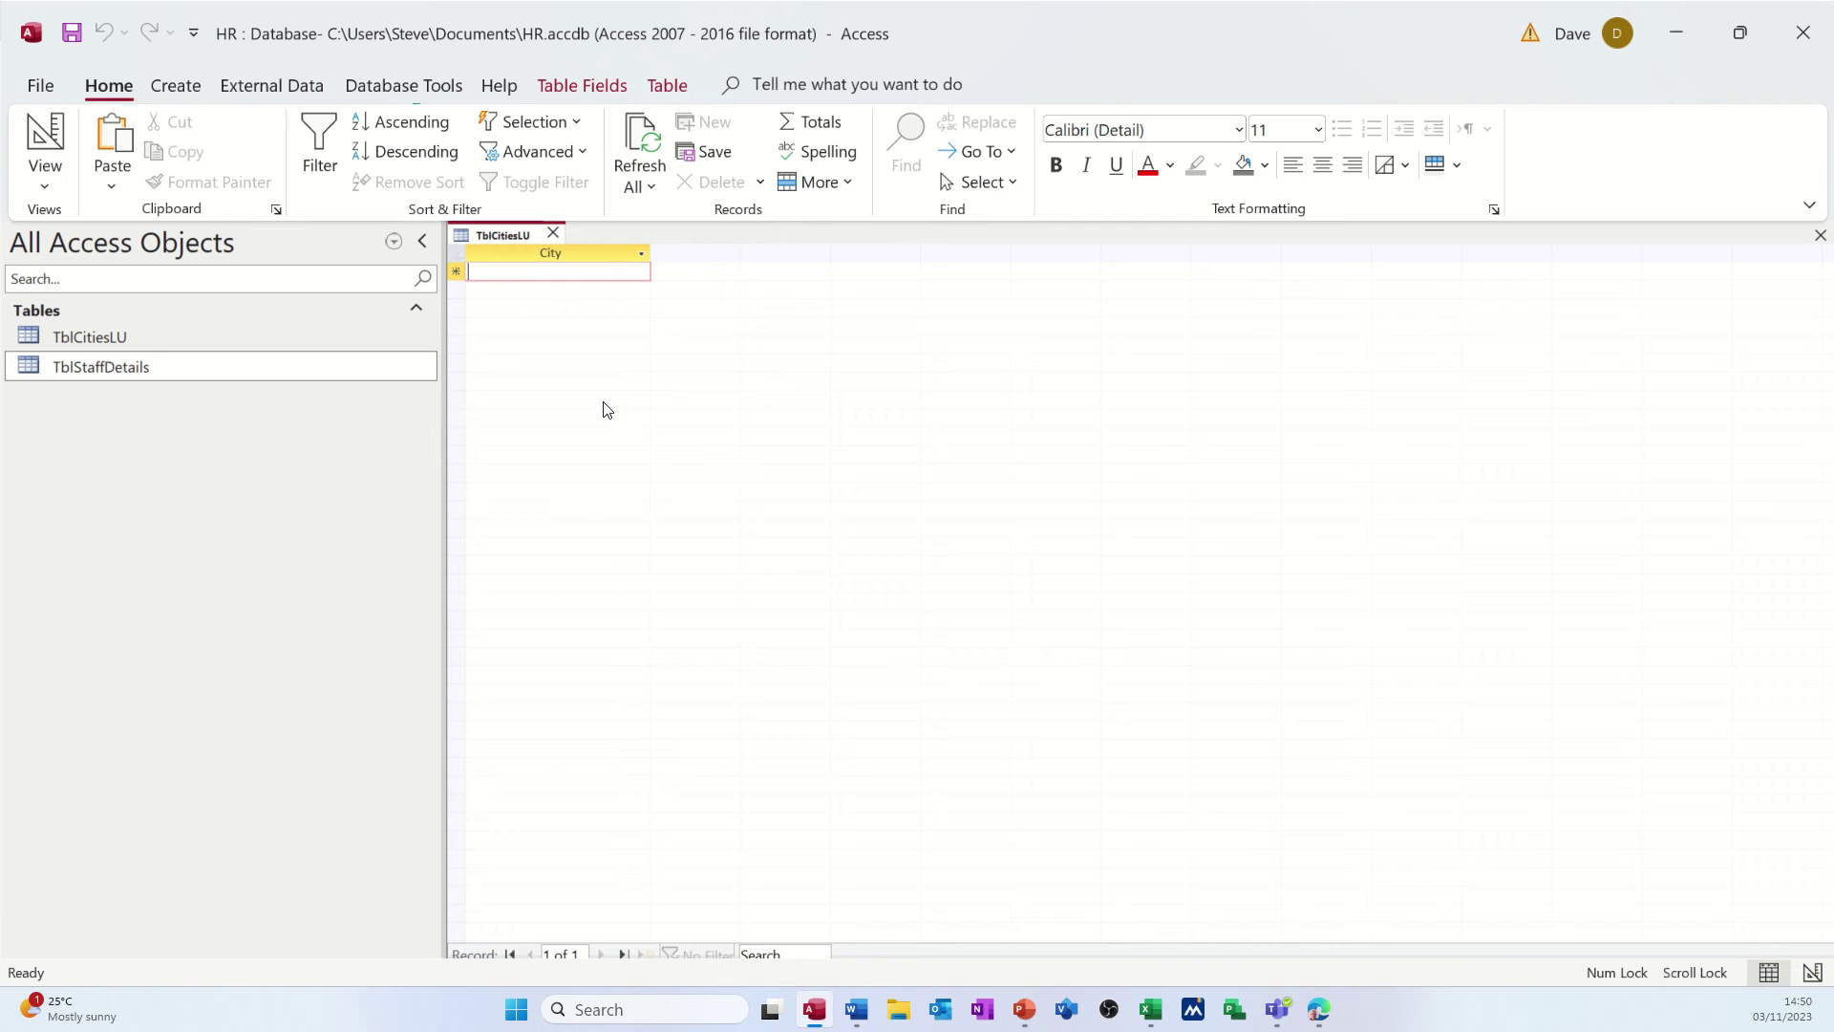
text(Leeds)
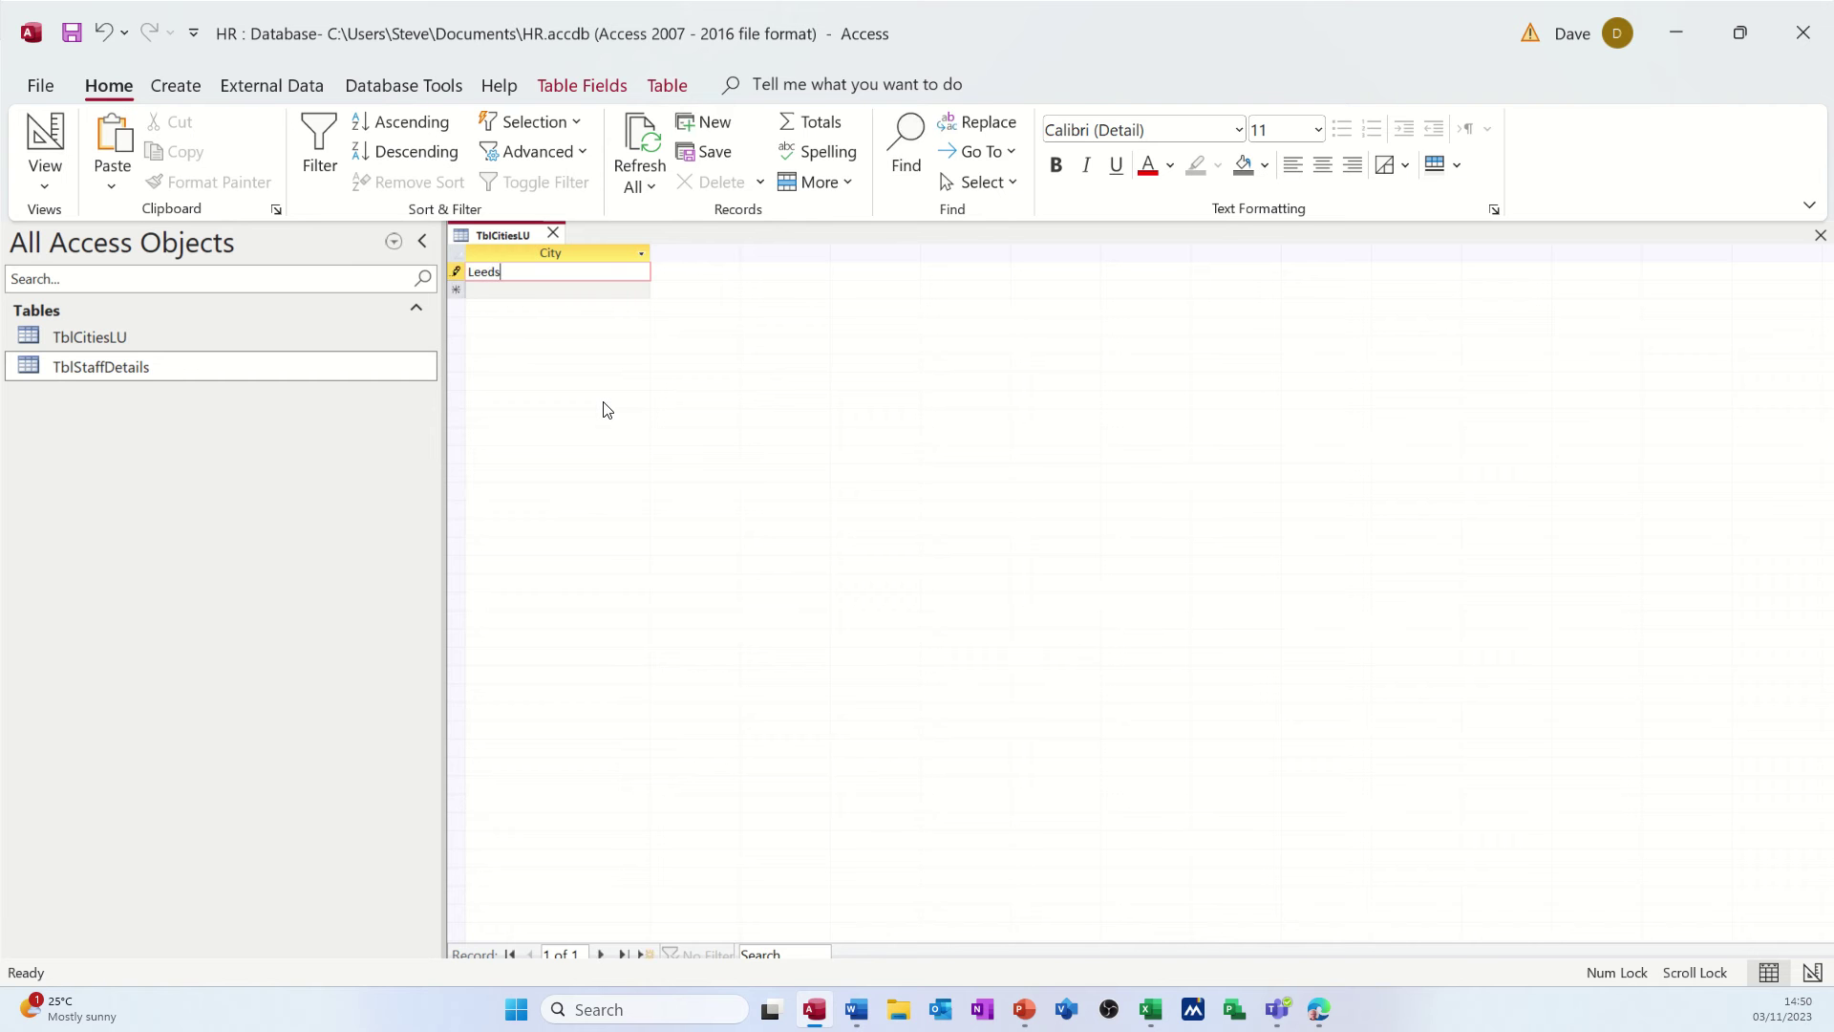
key(Return)
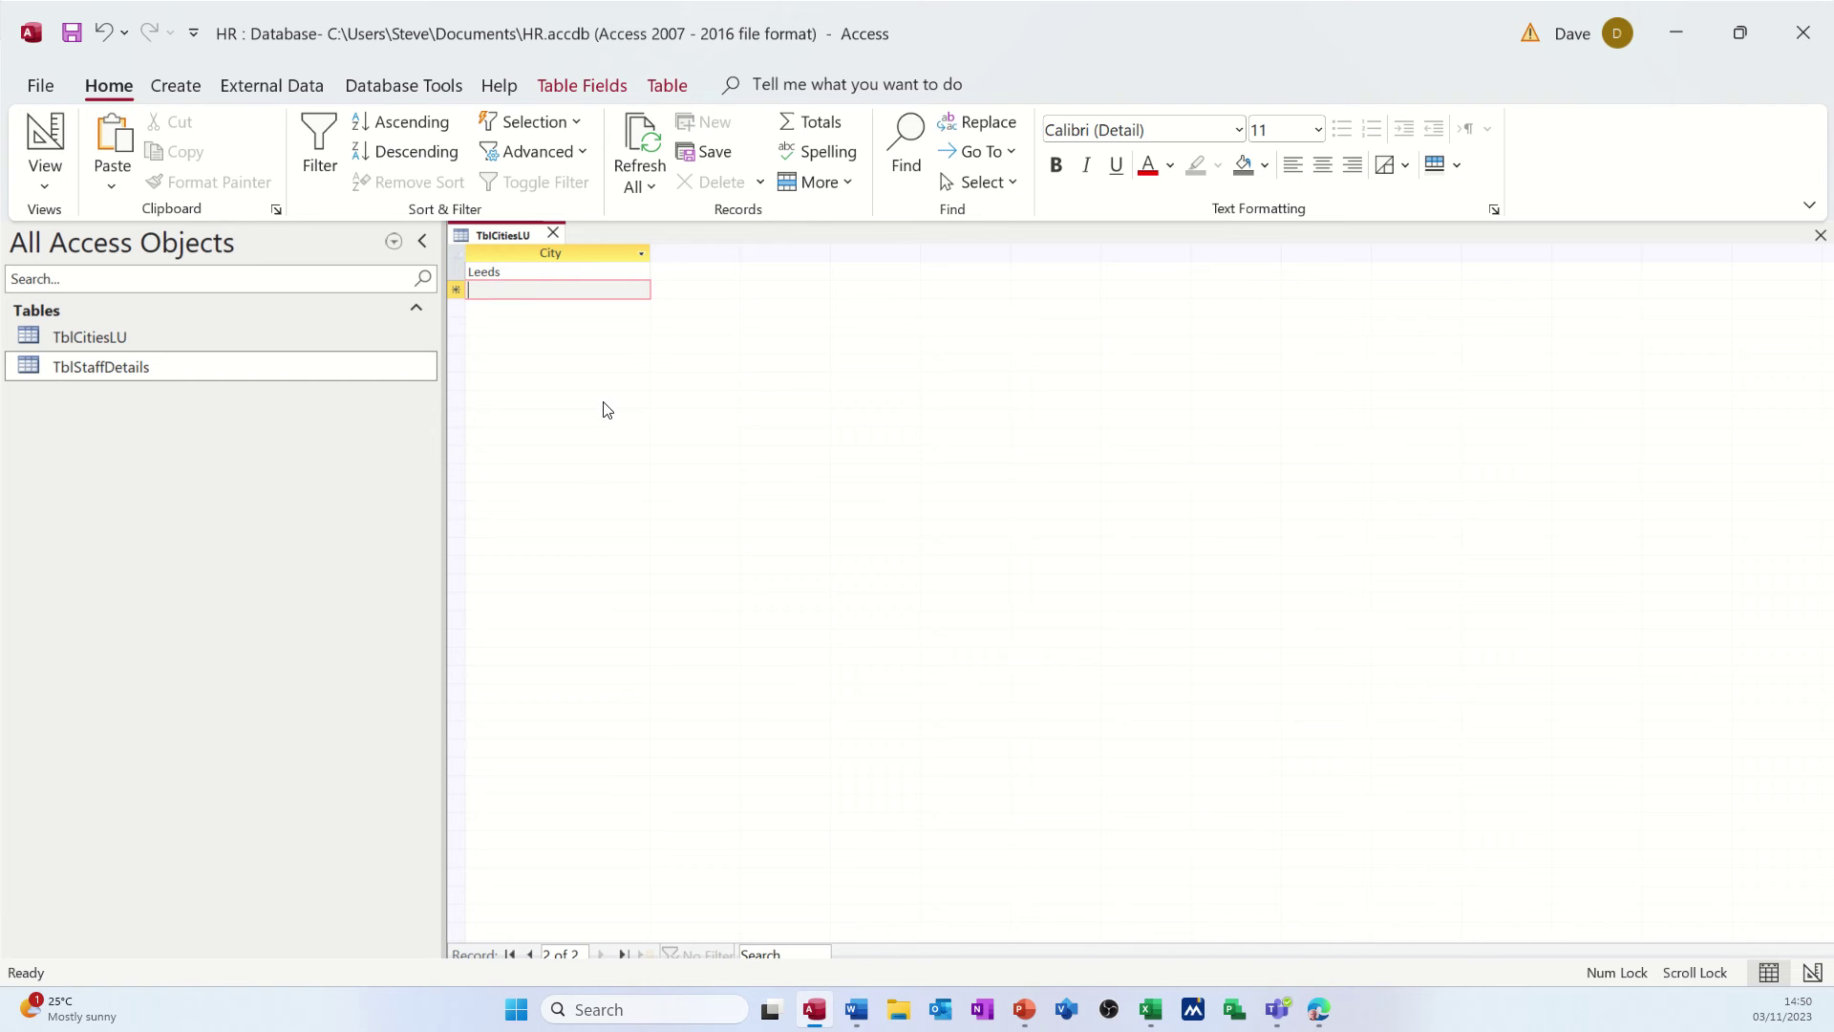
text(Bradford)
key(Return)
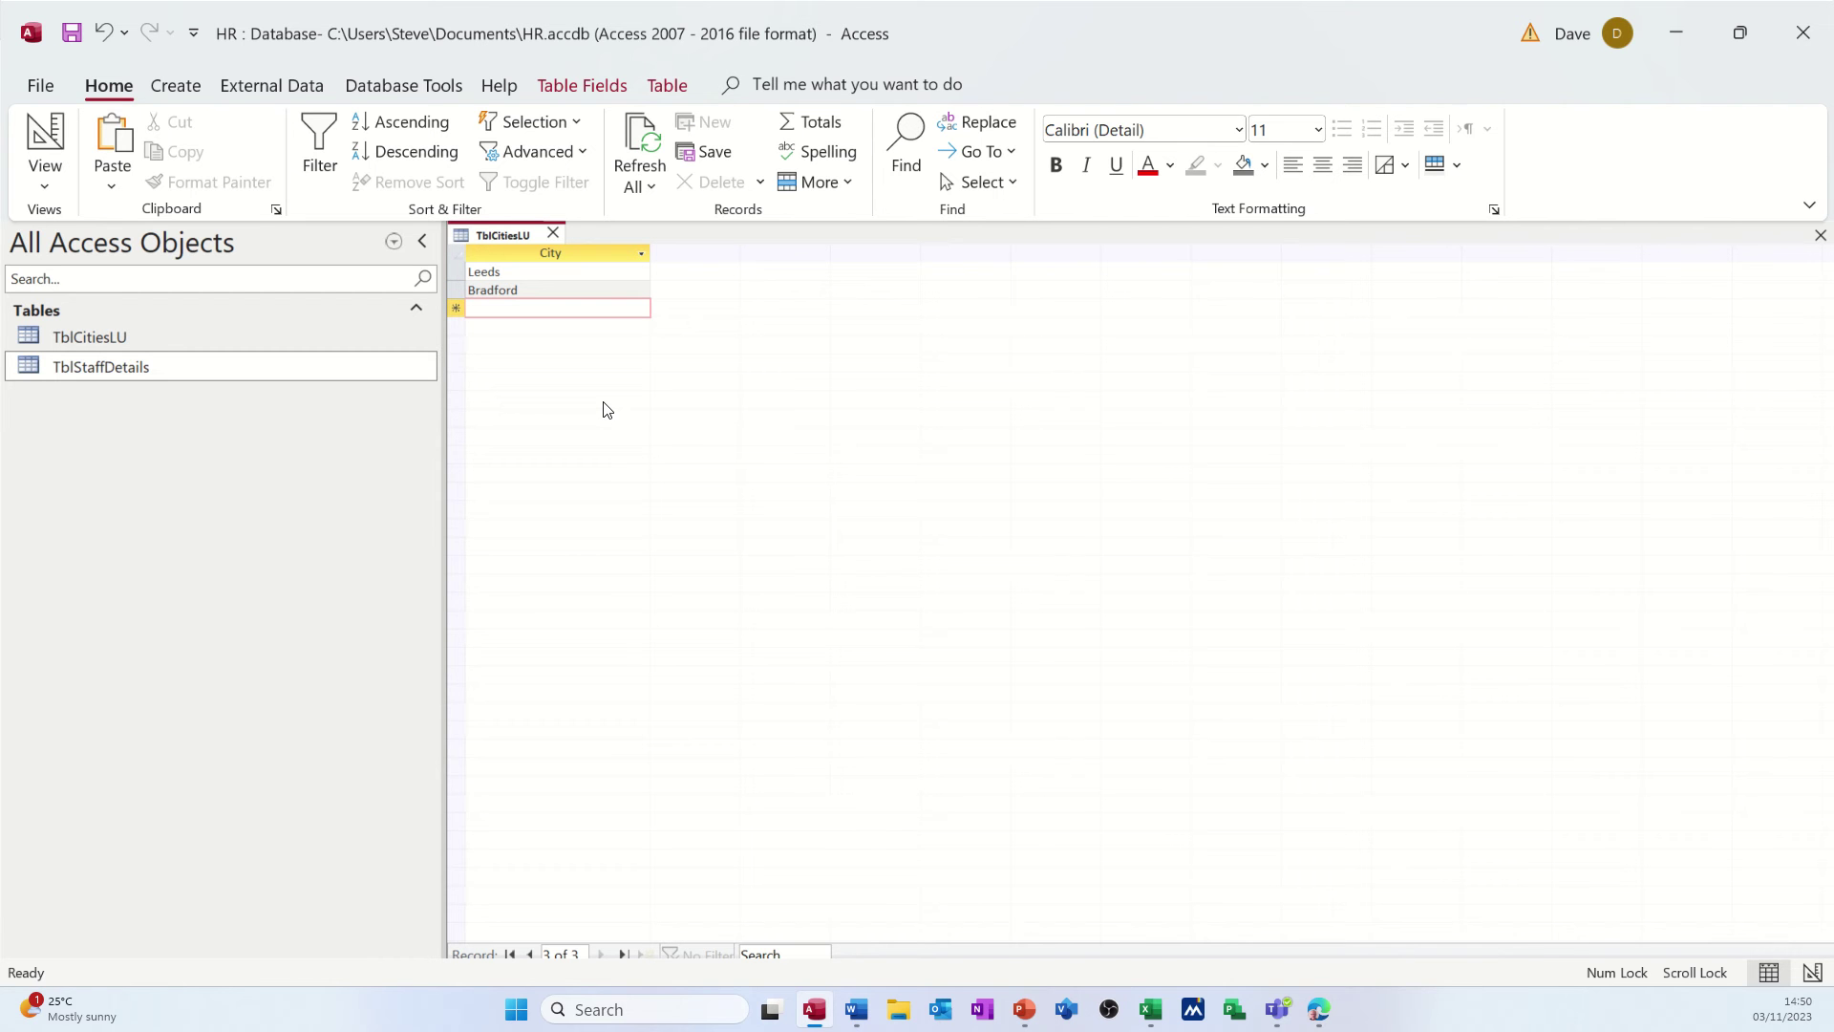
key(super+shift+s)
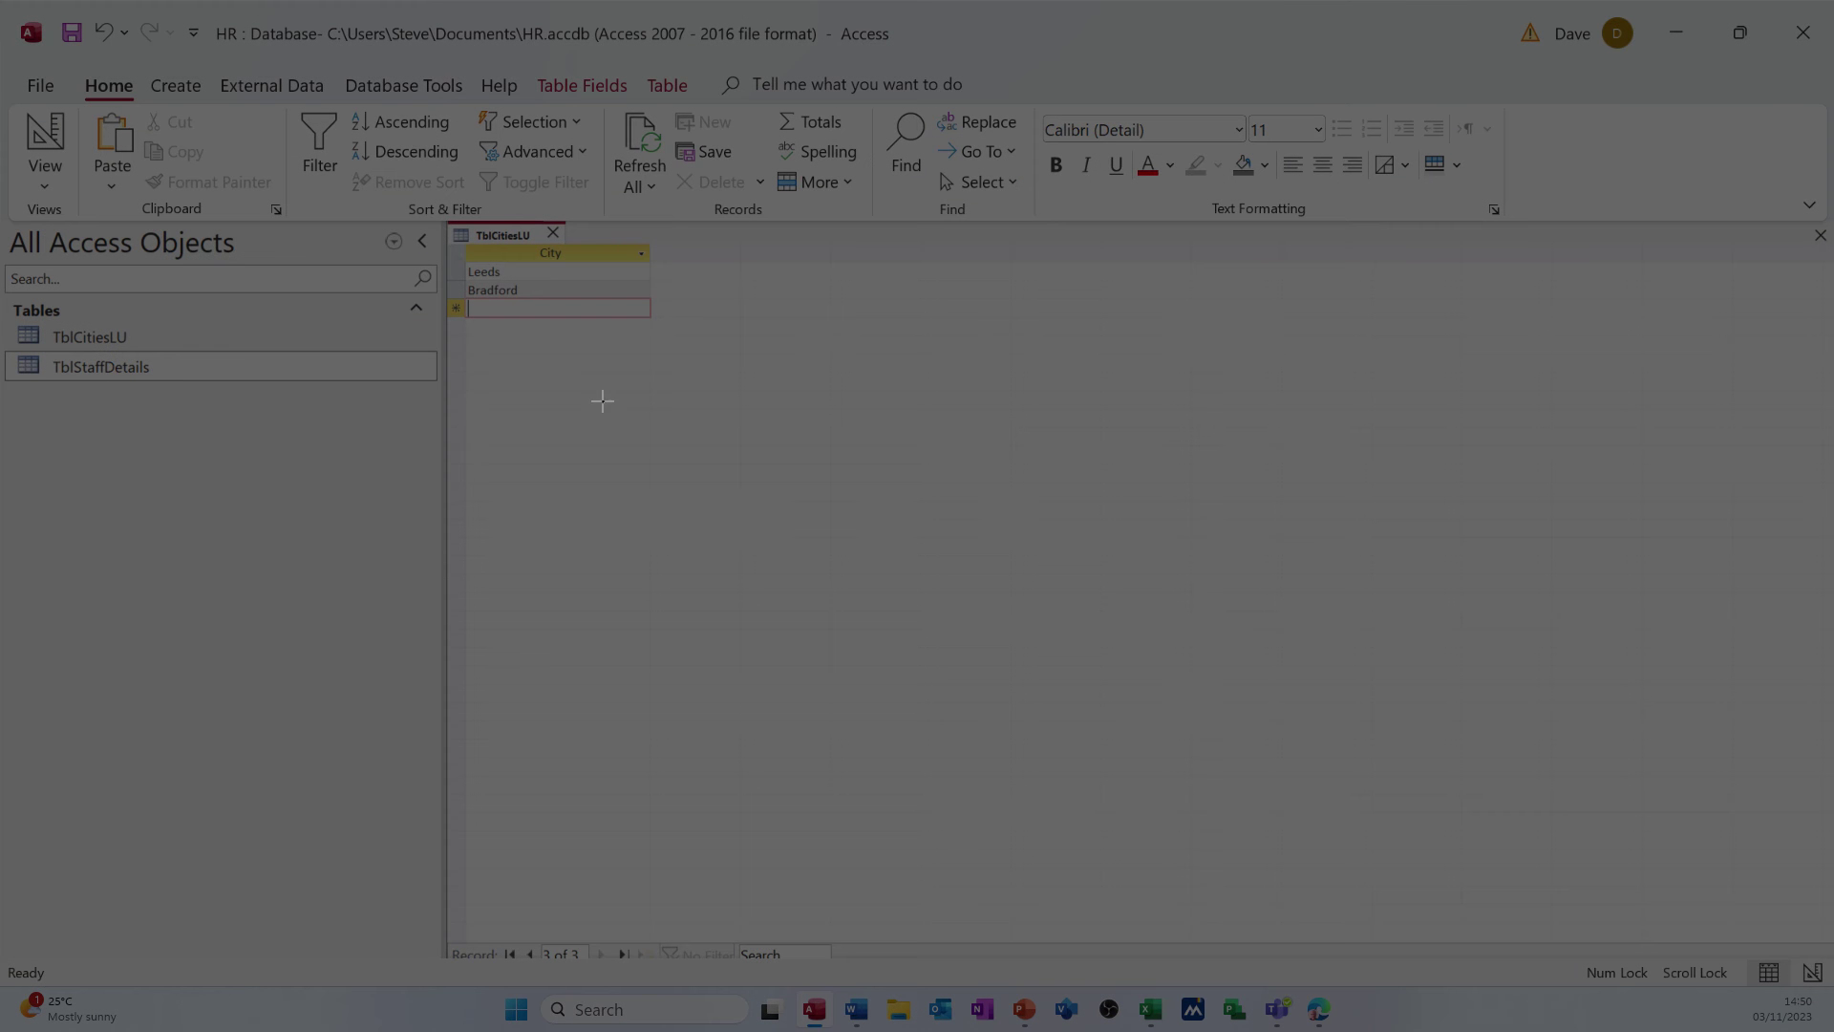
key(Escape)
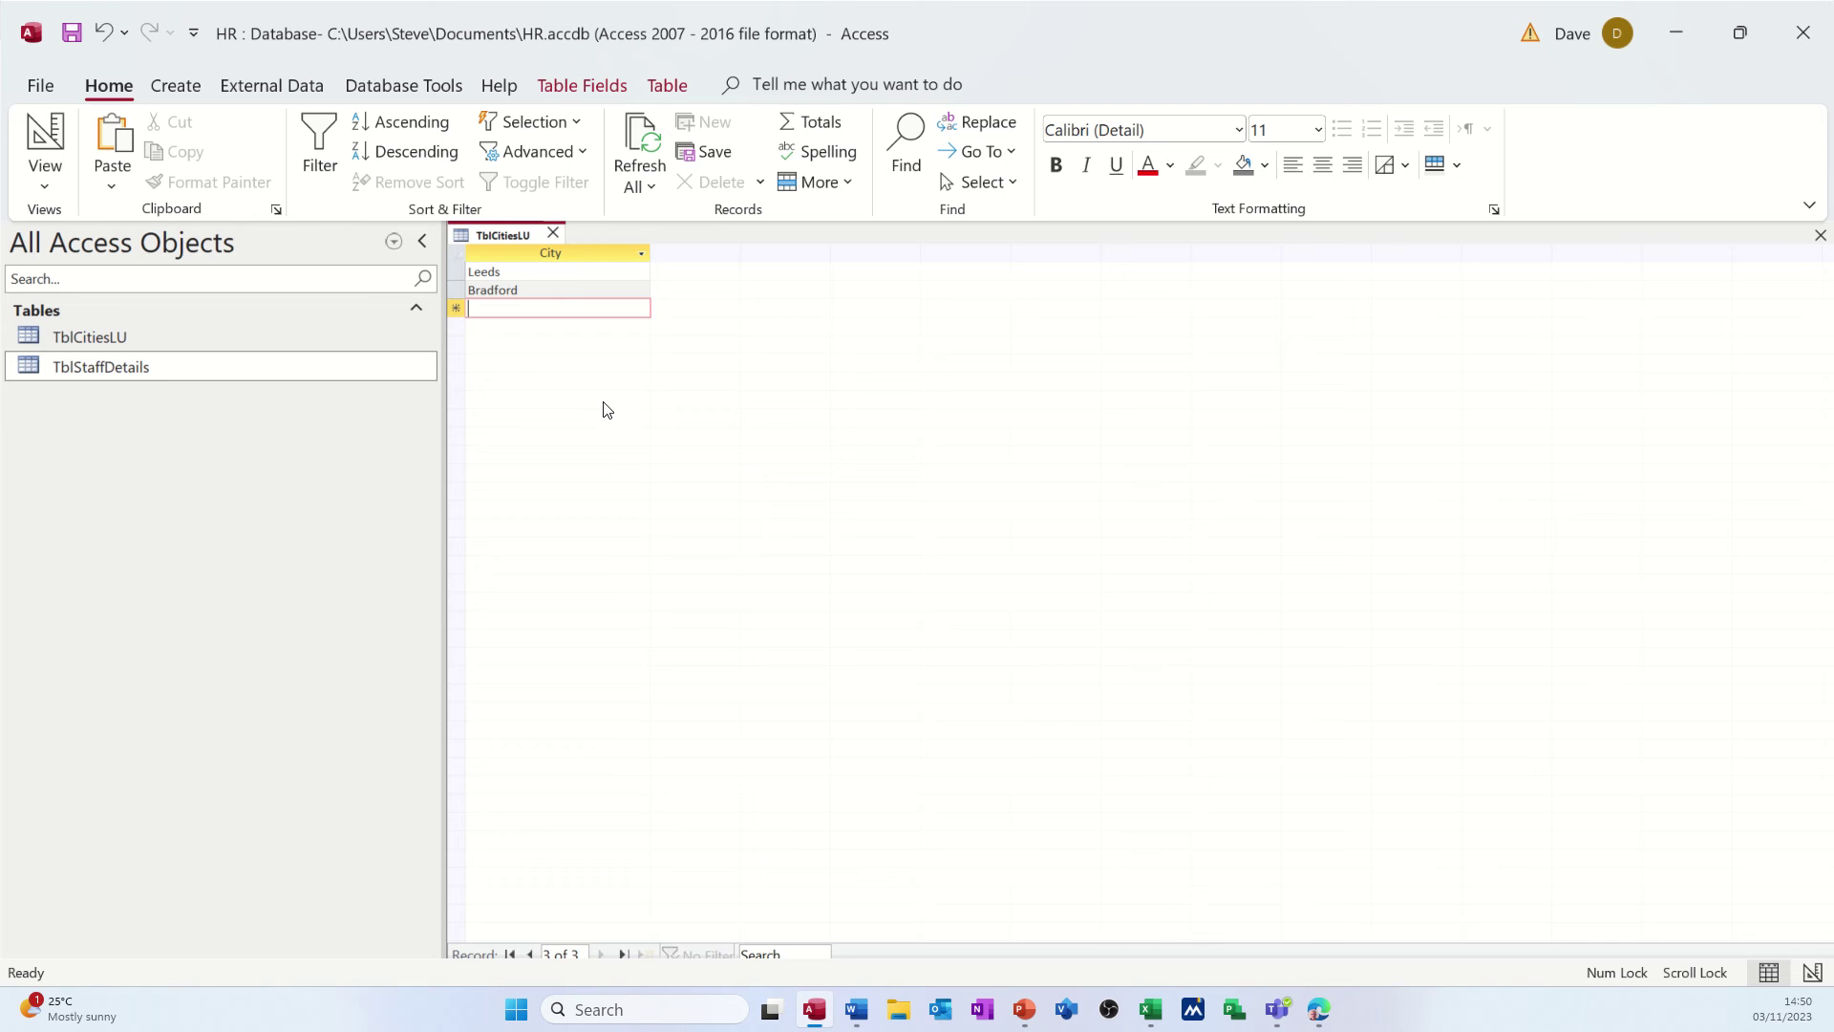
- Add Newcastle, Sunderland, Derby and Manachester to the city list
text(Newcas)
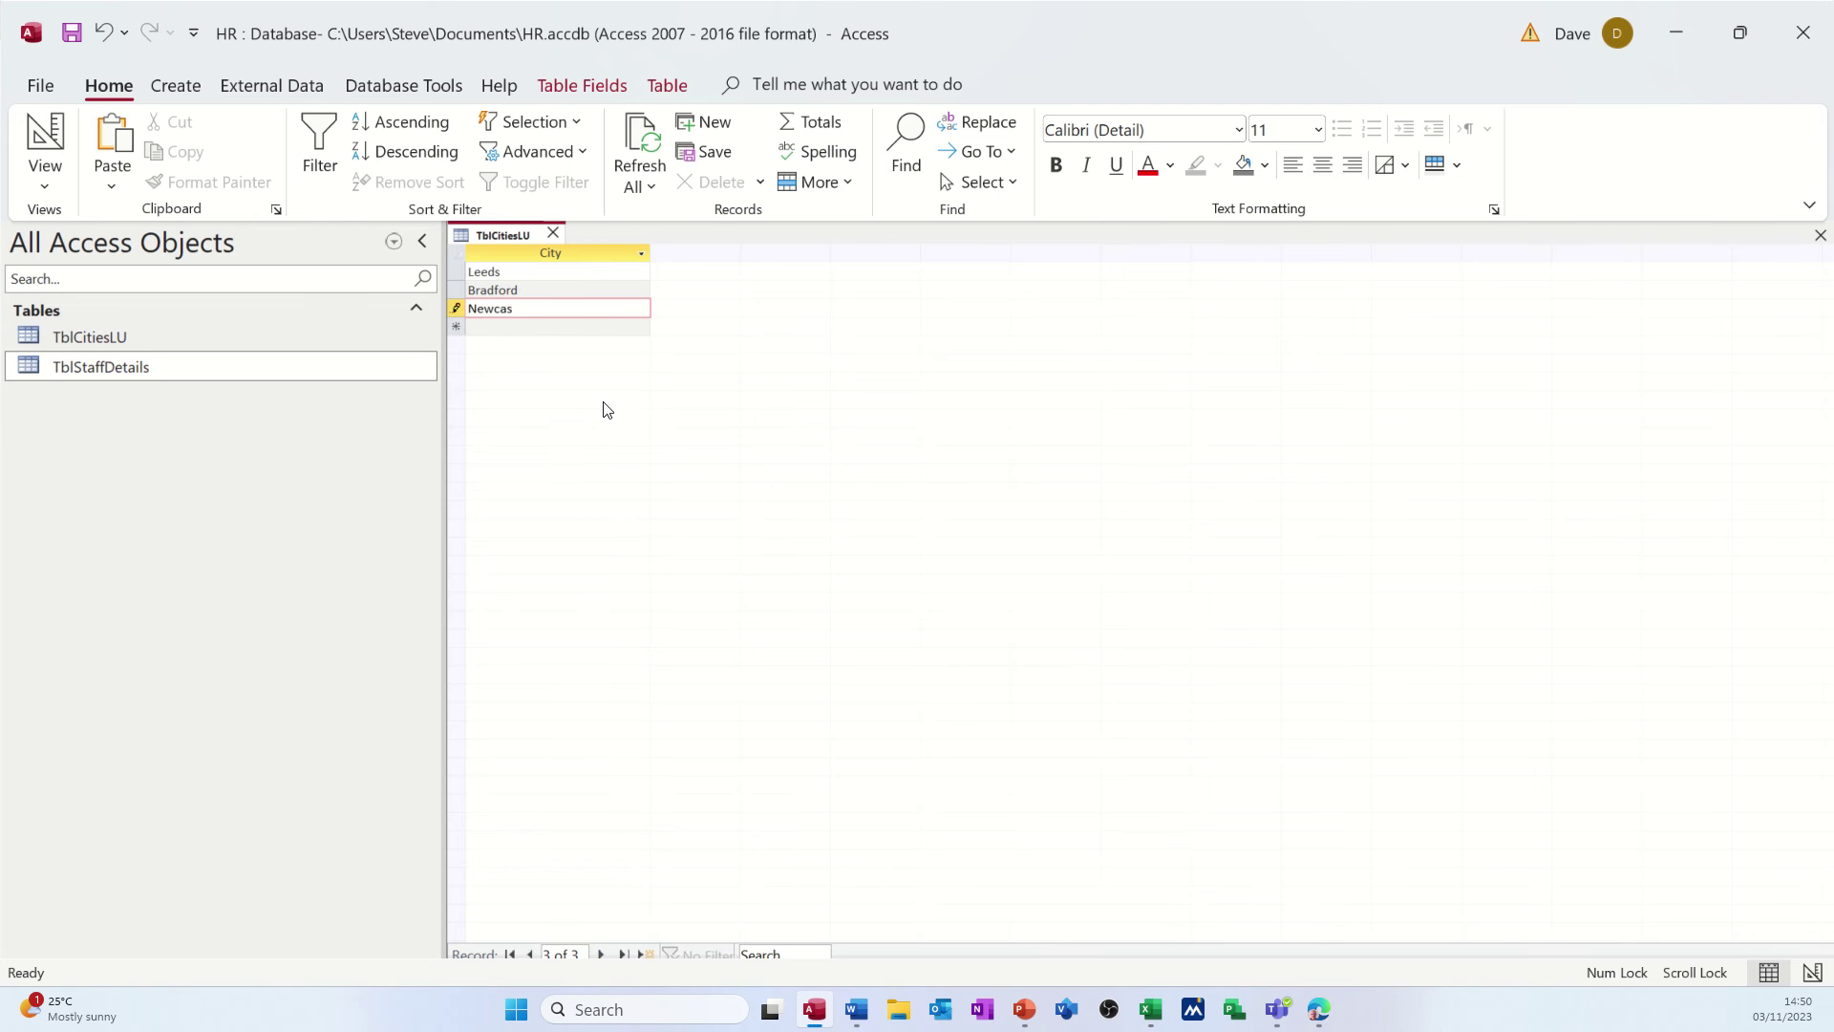
text(tle)
key(Return)
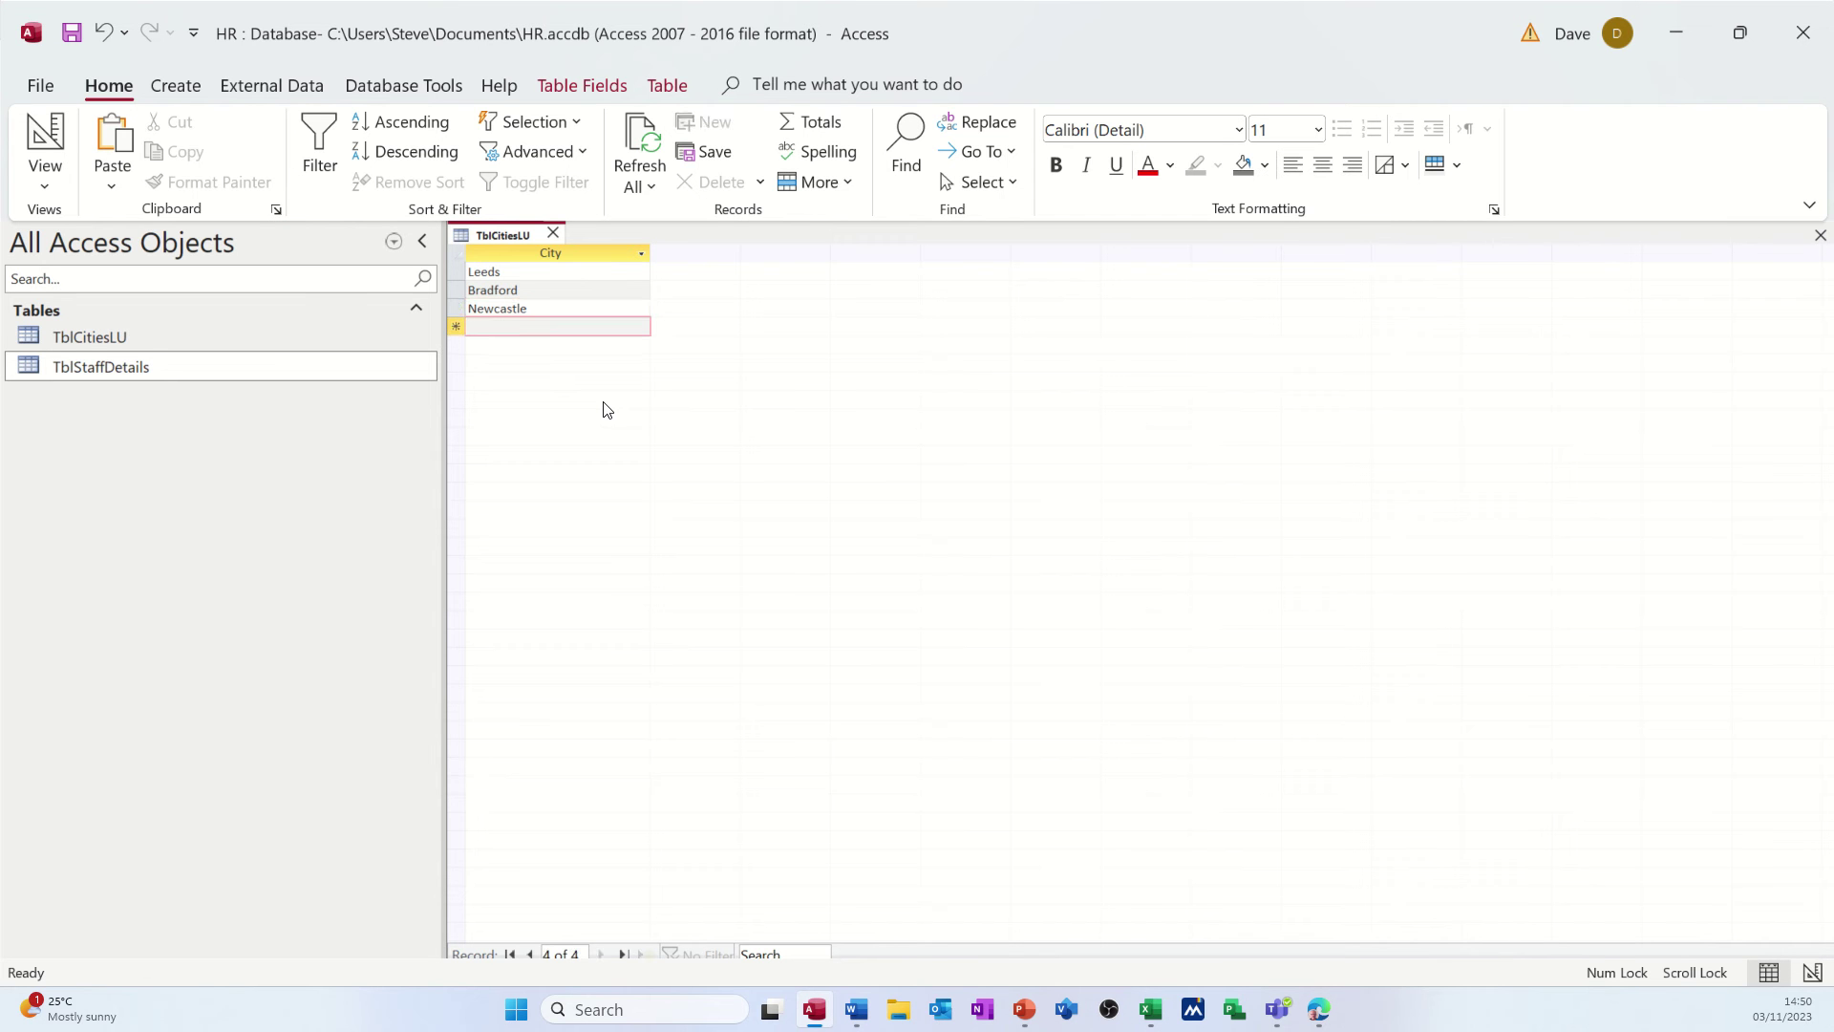
text(Sunderland)
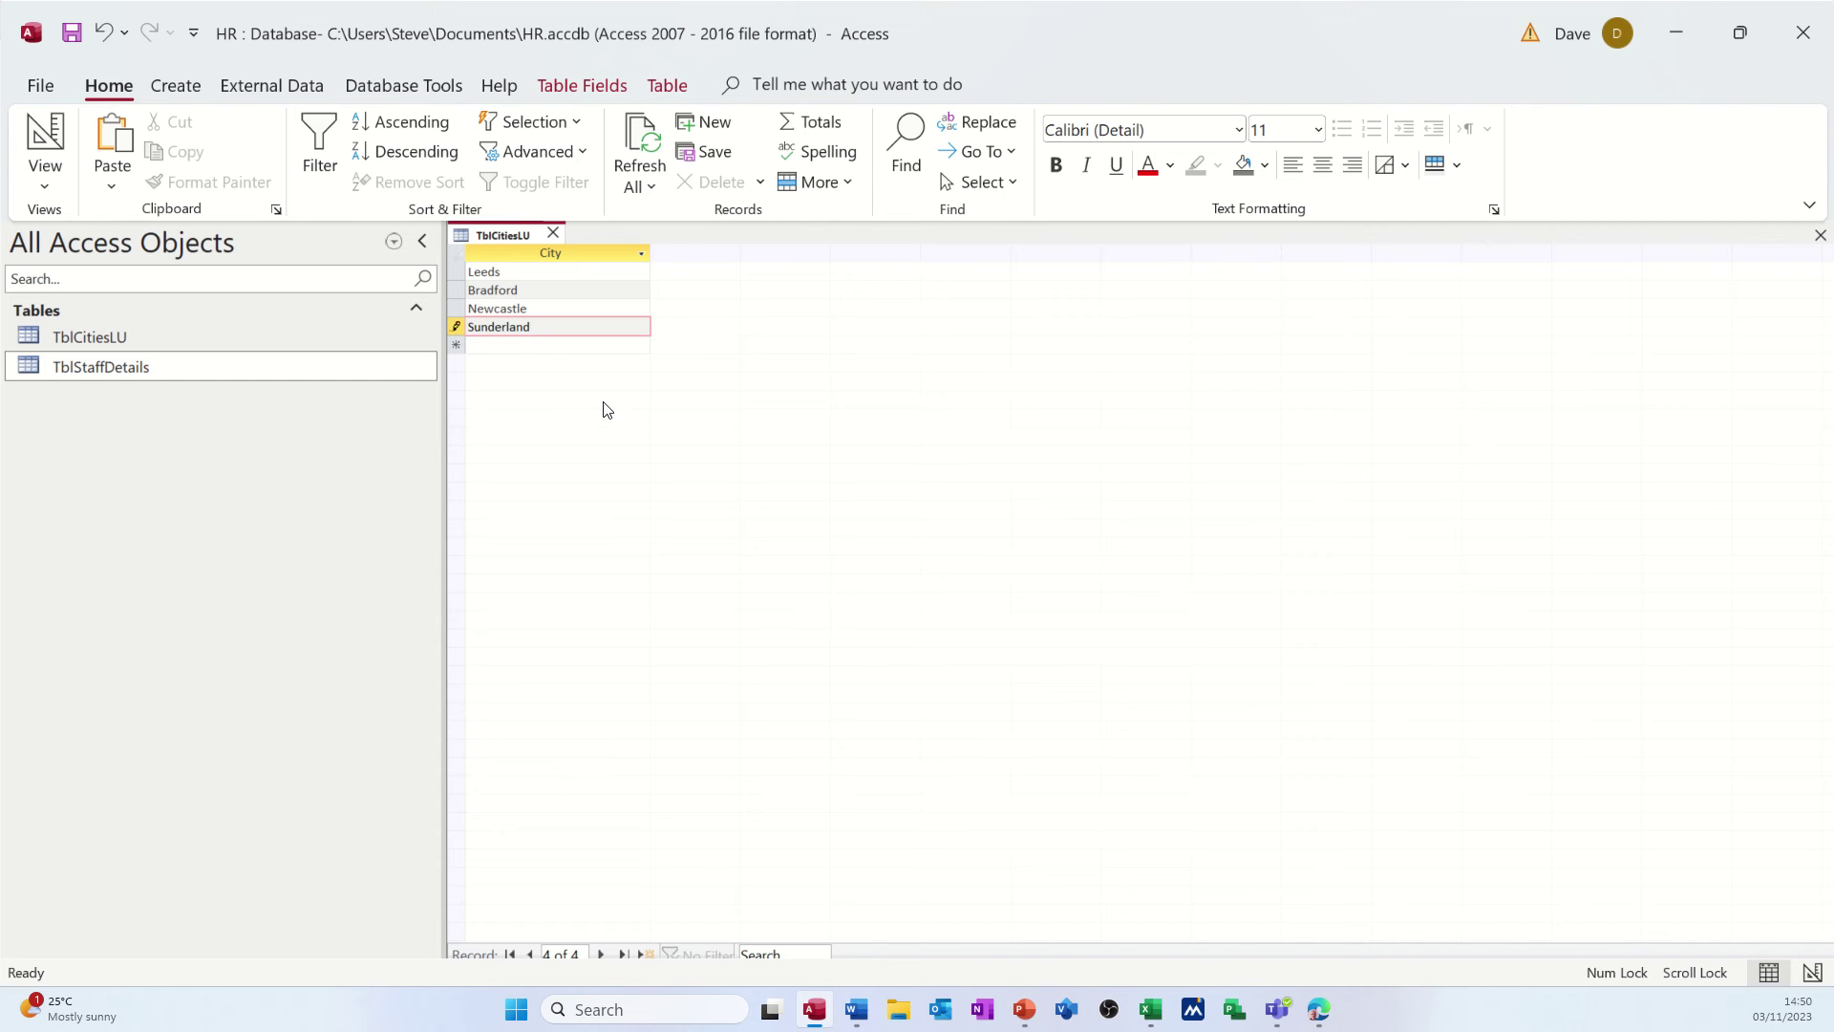
key(Return)
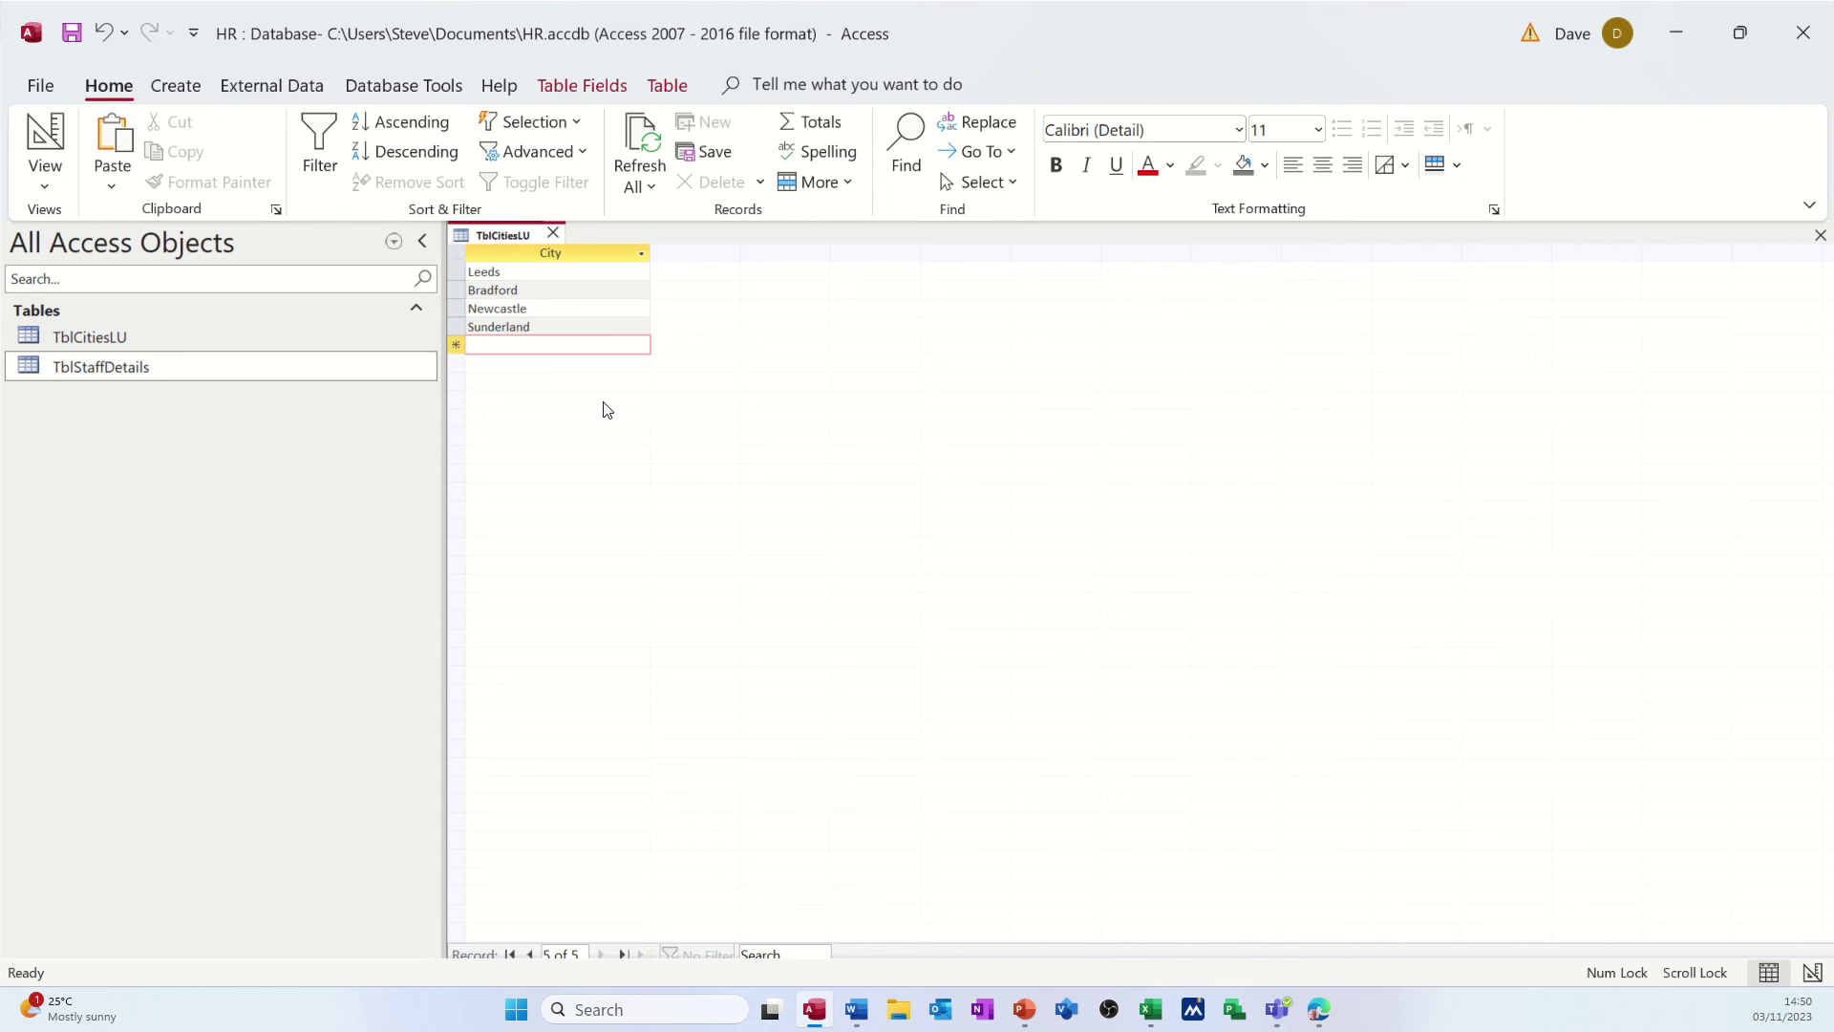
text(Der)
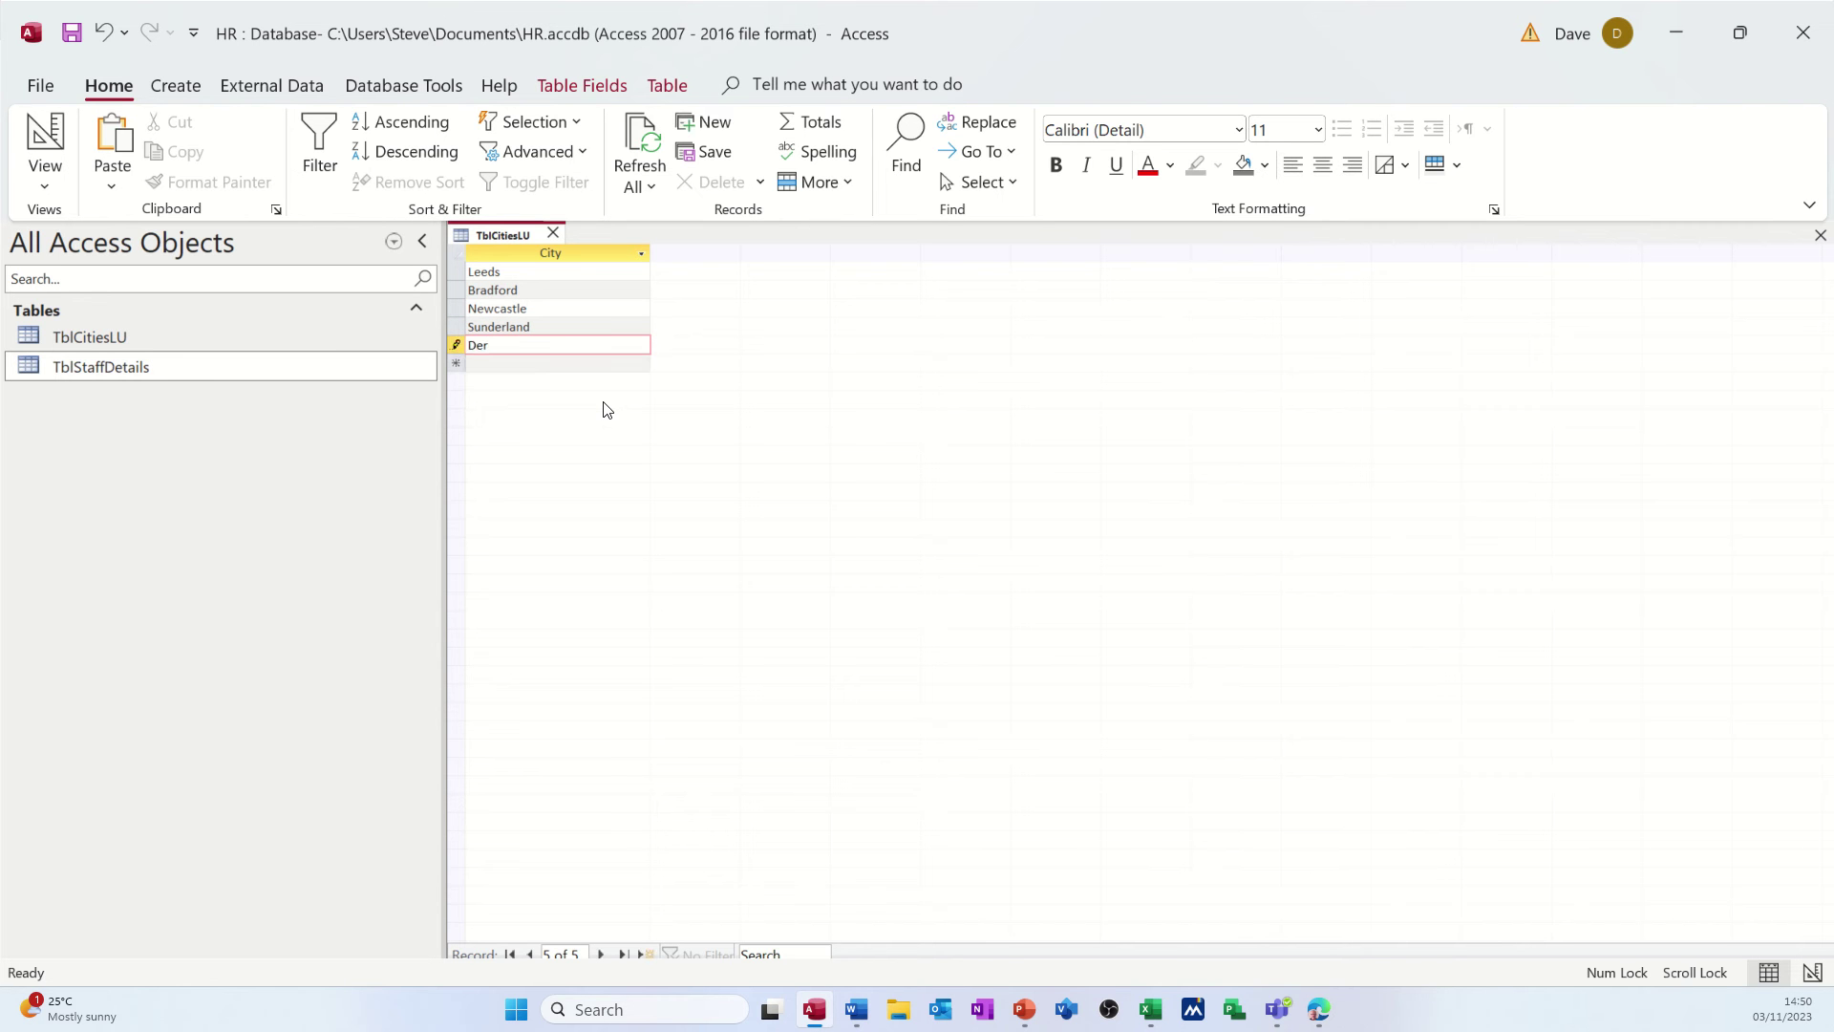
text(by)
key(Return)
text(Mana)
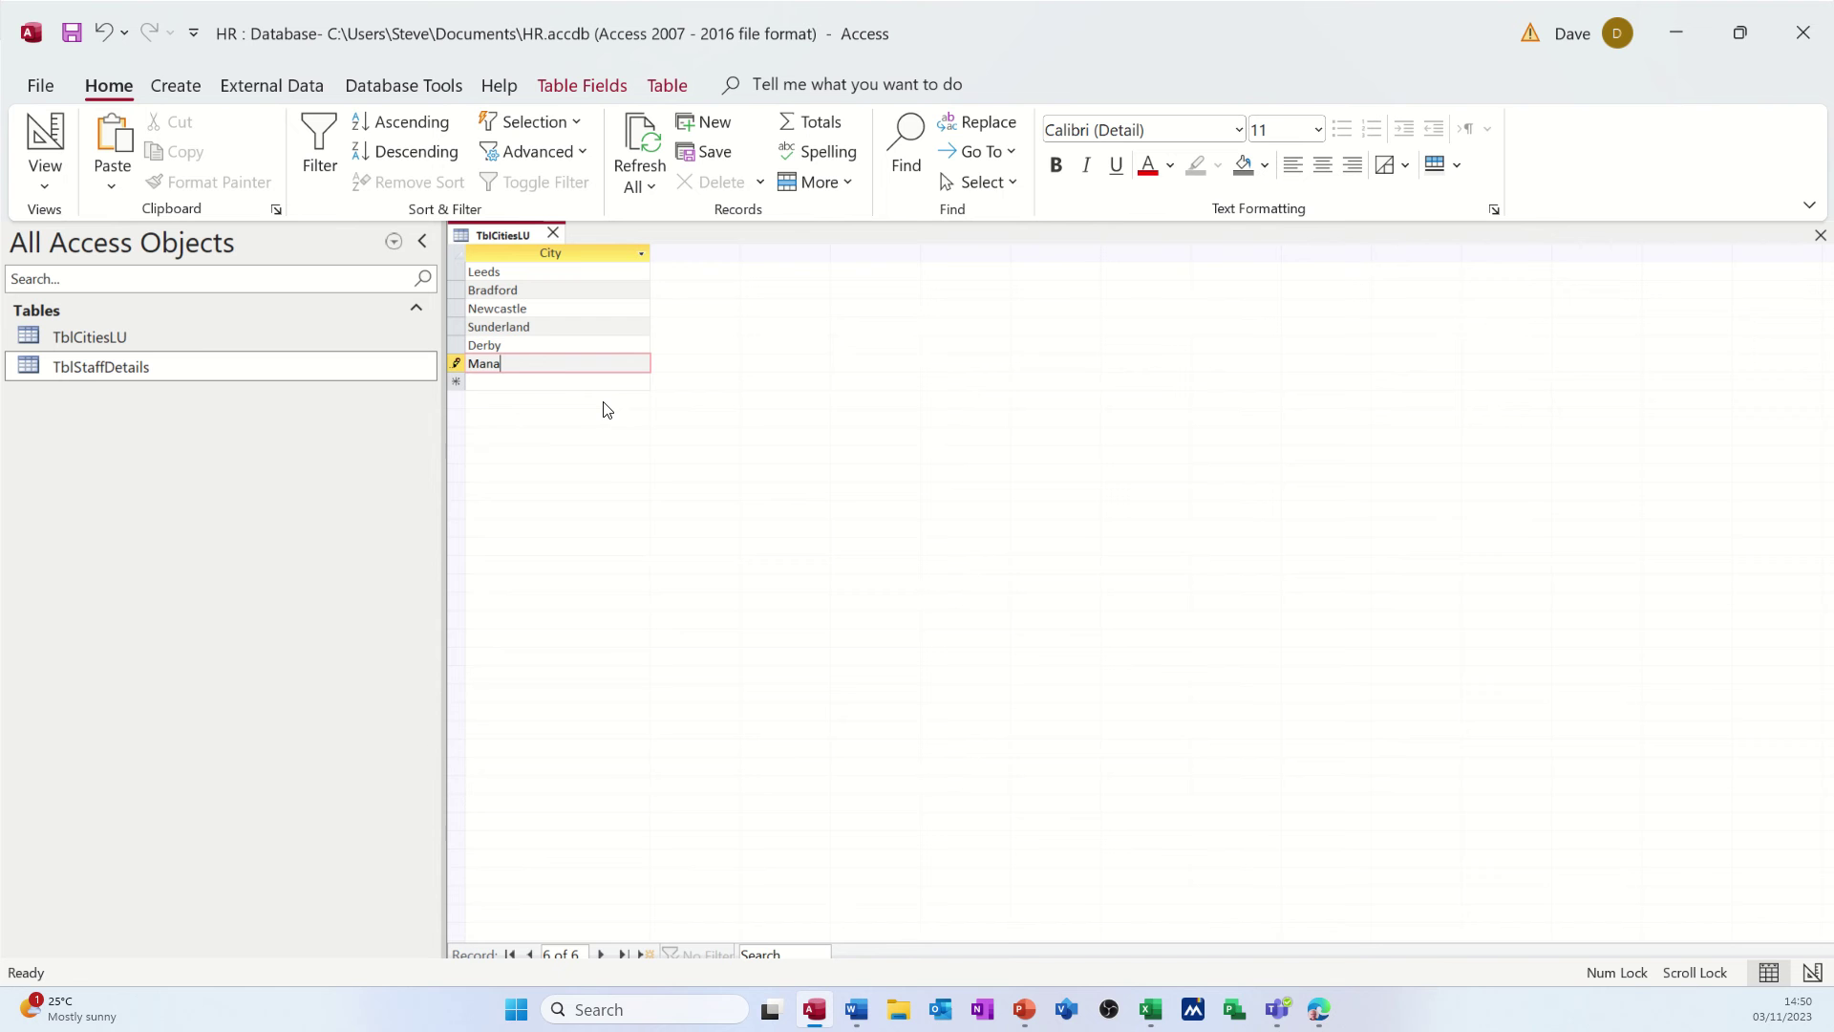
key(BackSpace)
text(chester)
click(615, 346)
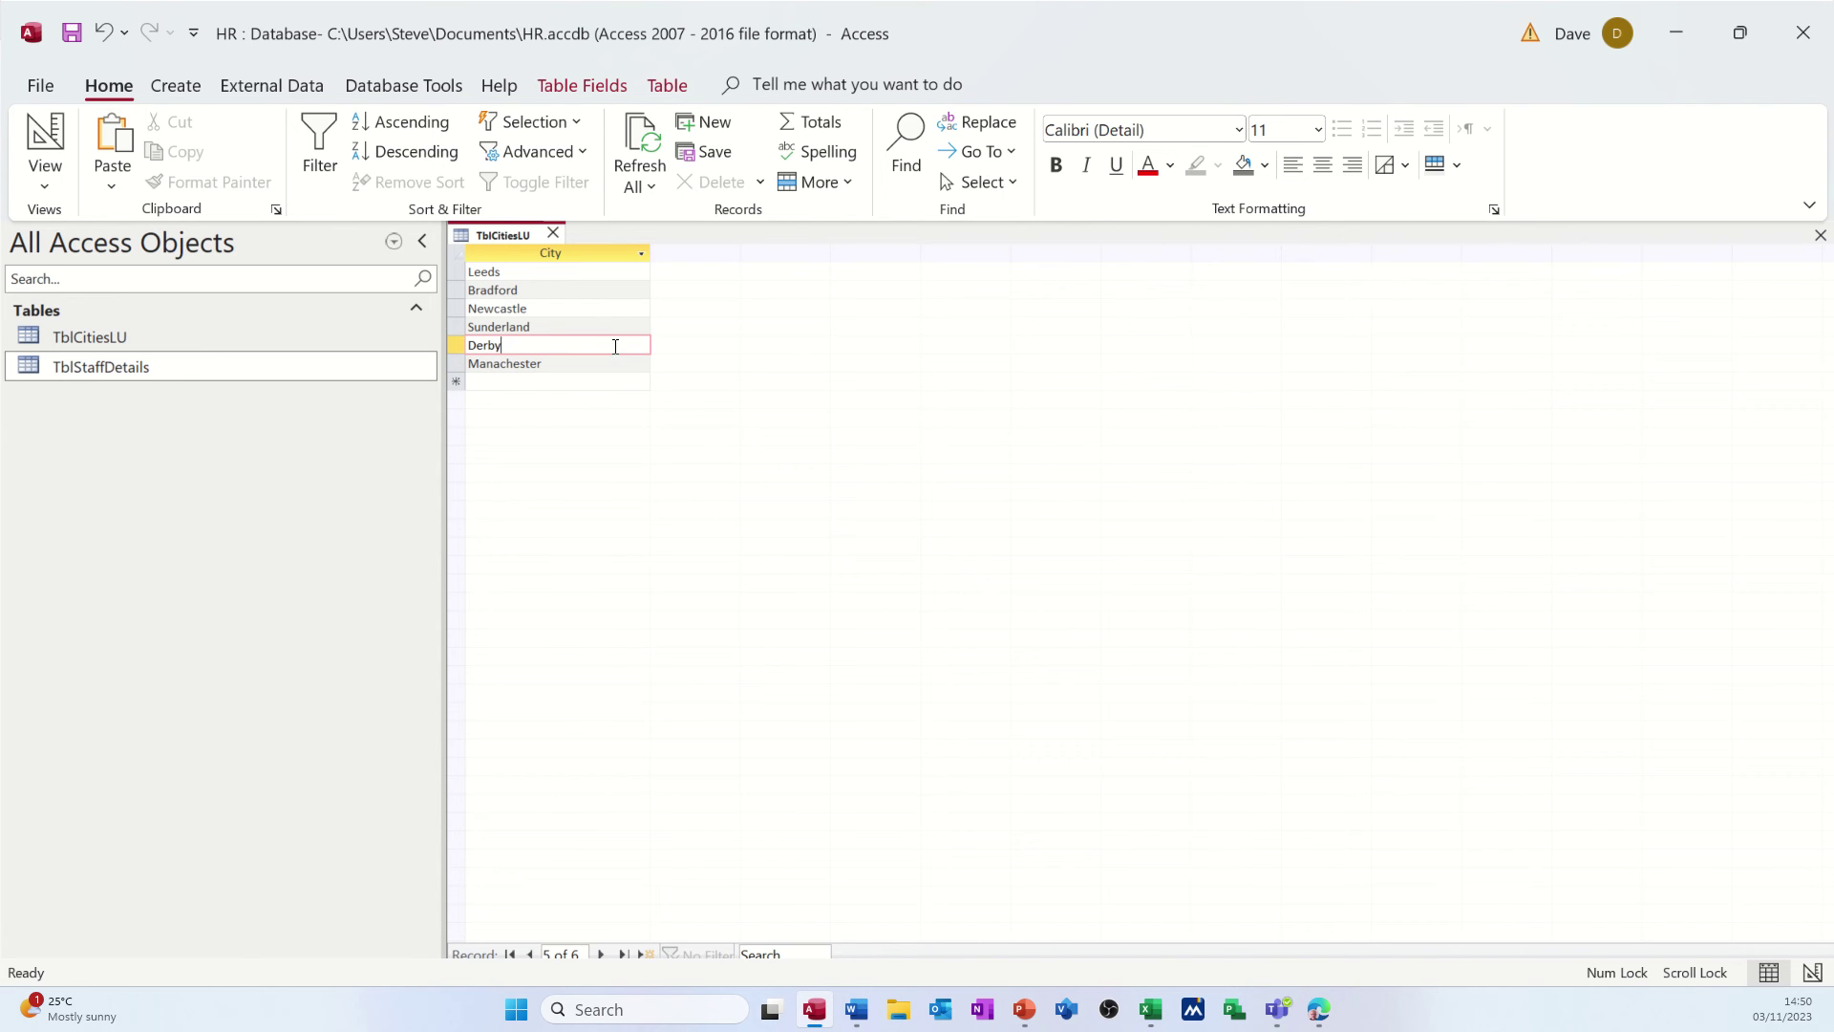
- Close TblCitiesLU without saving its layout and open TblStaffDetails in Design View
click(554, 233)
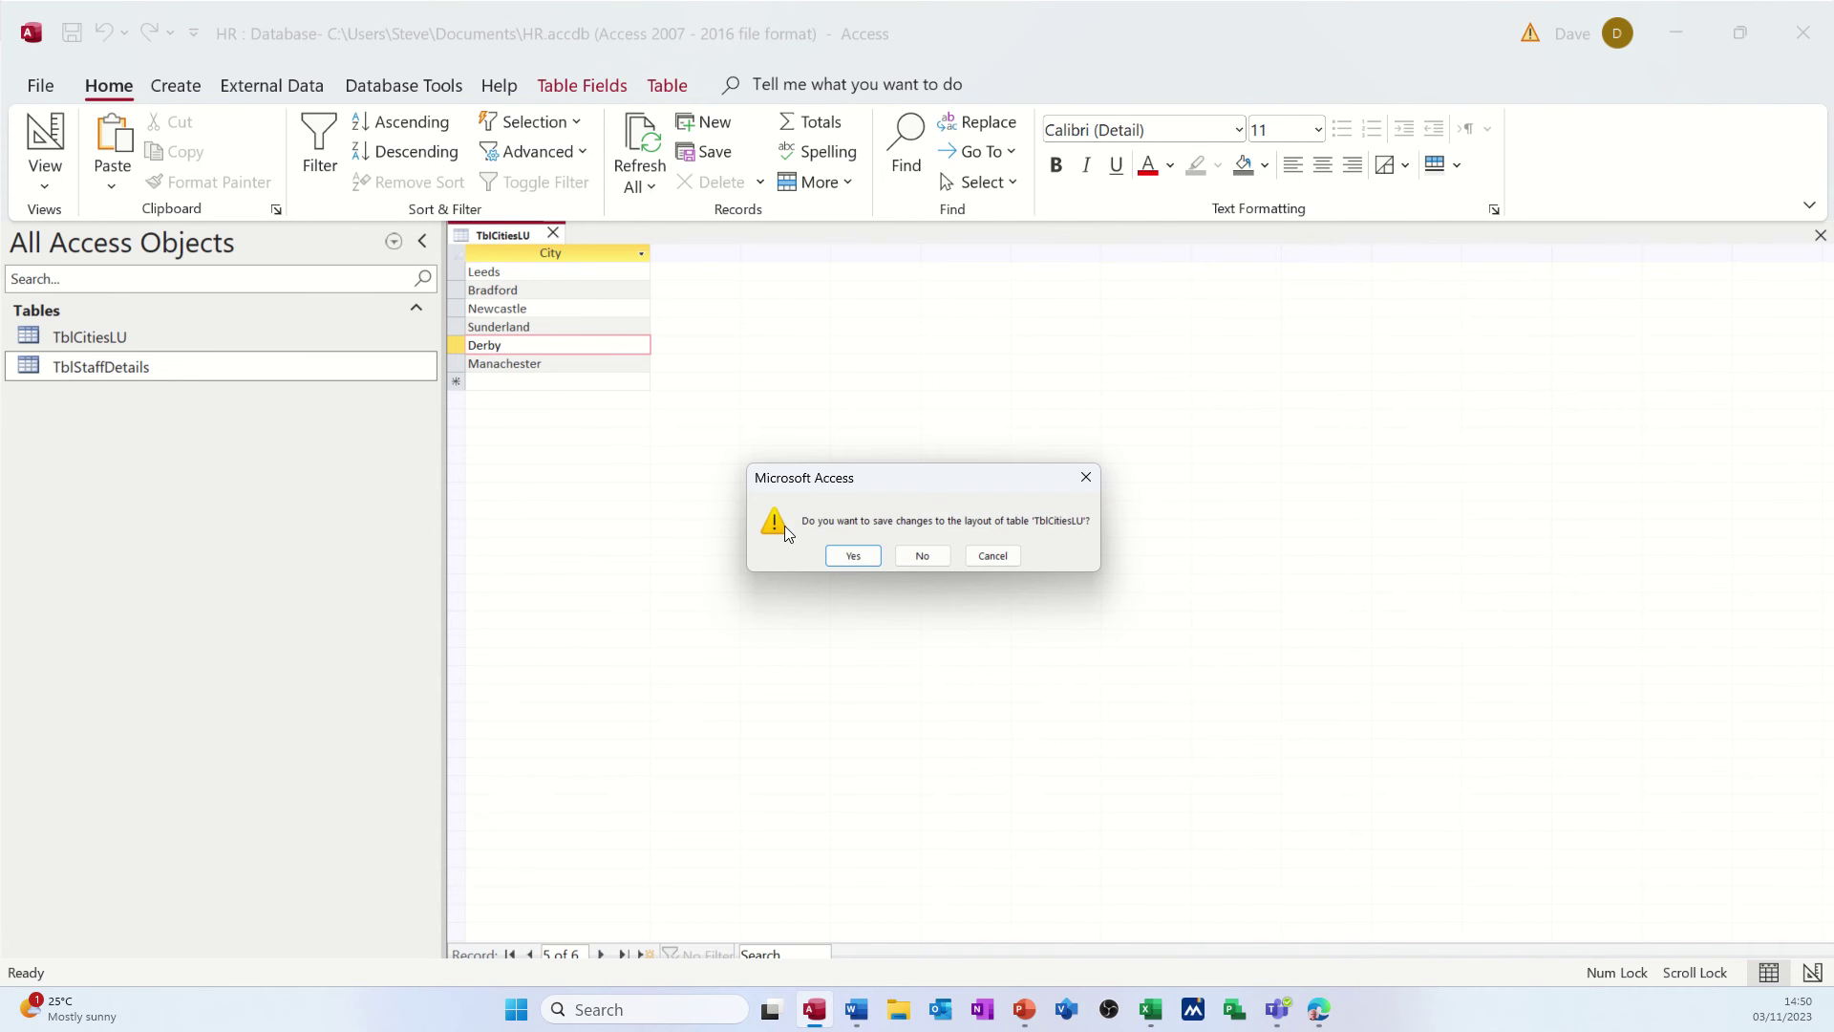
click(924, 555)
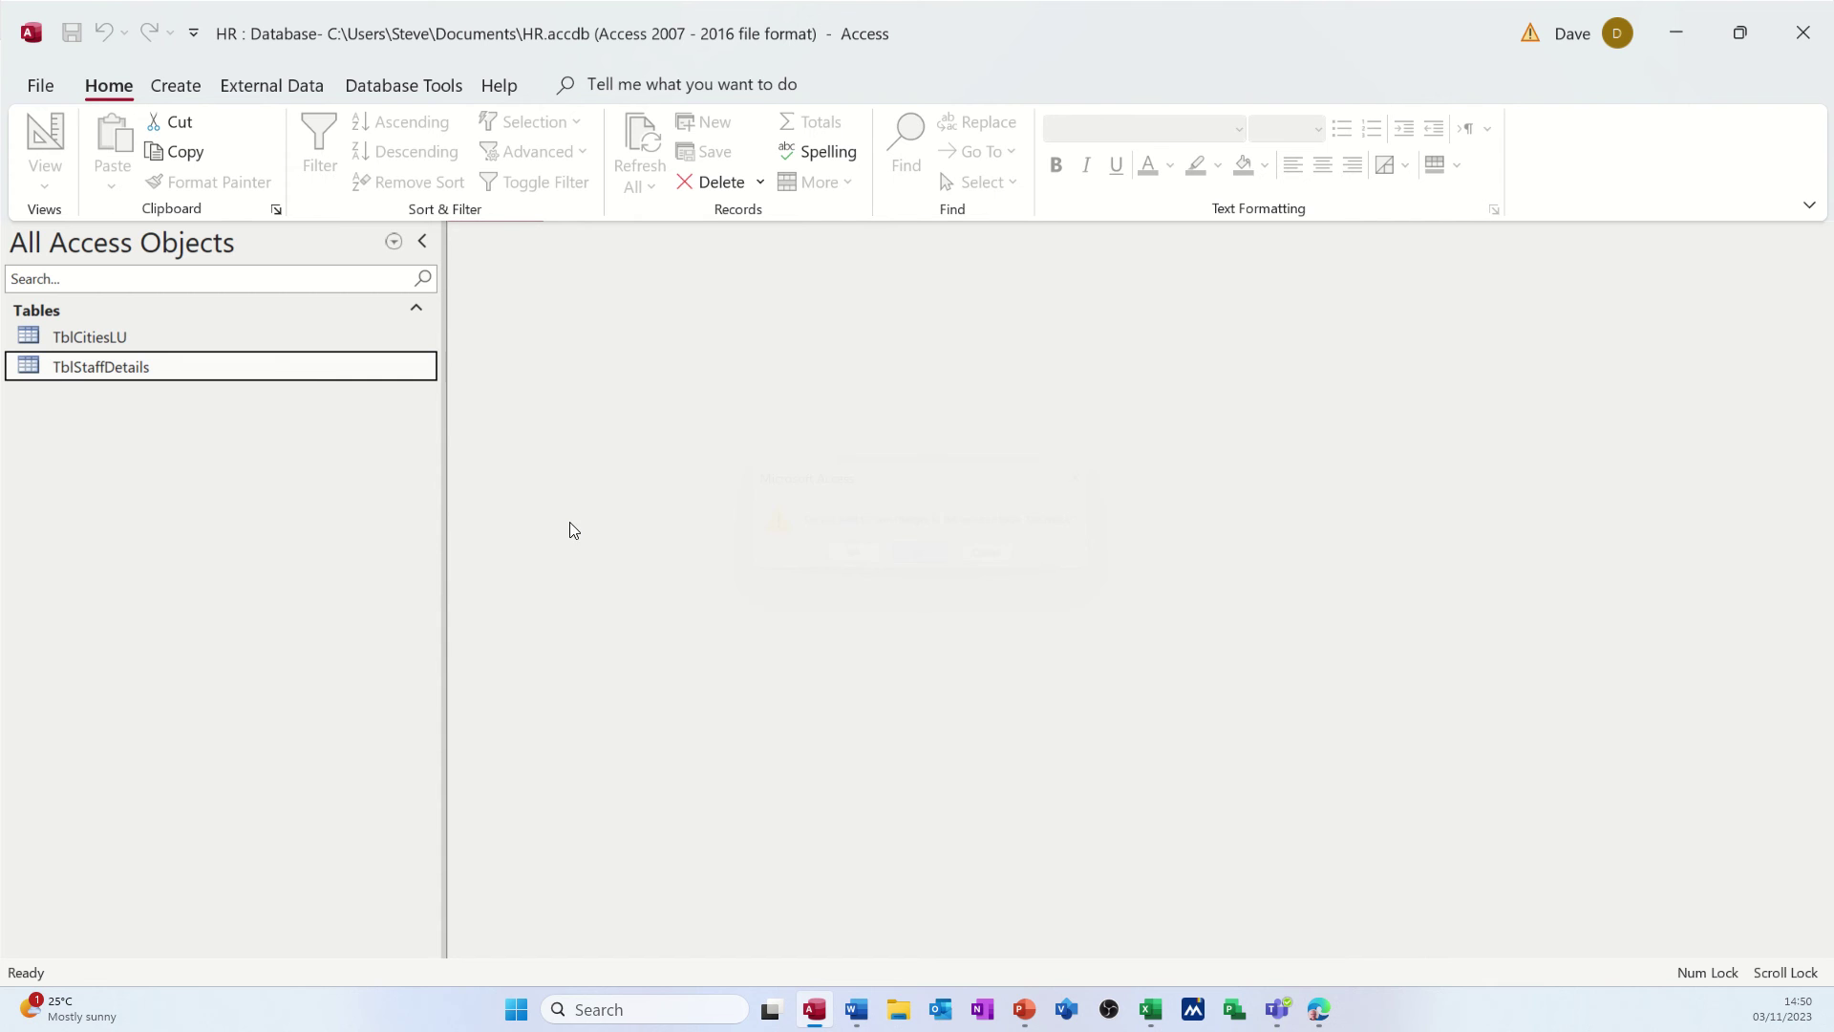
right_click(116, 371)
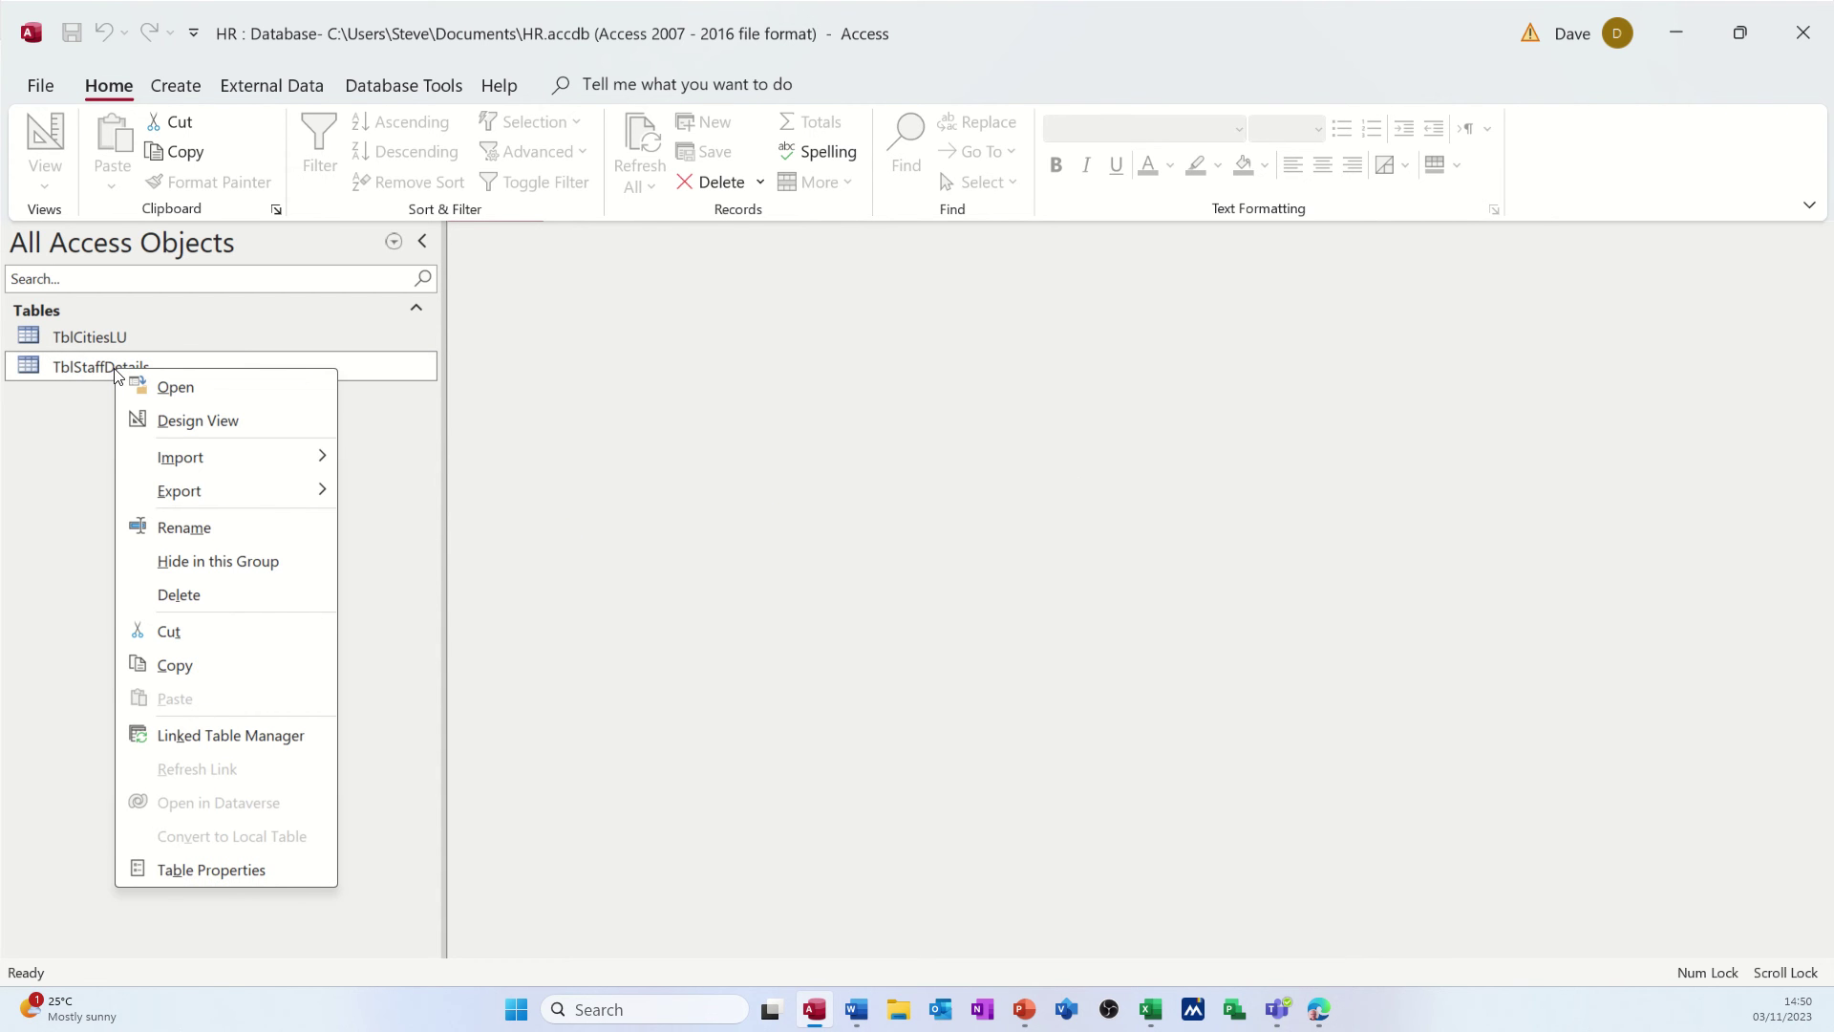
click(191, 420)
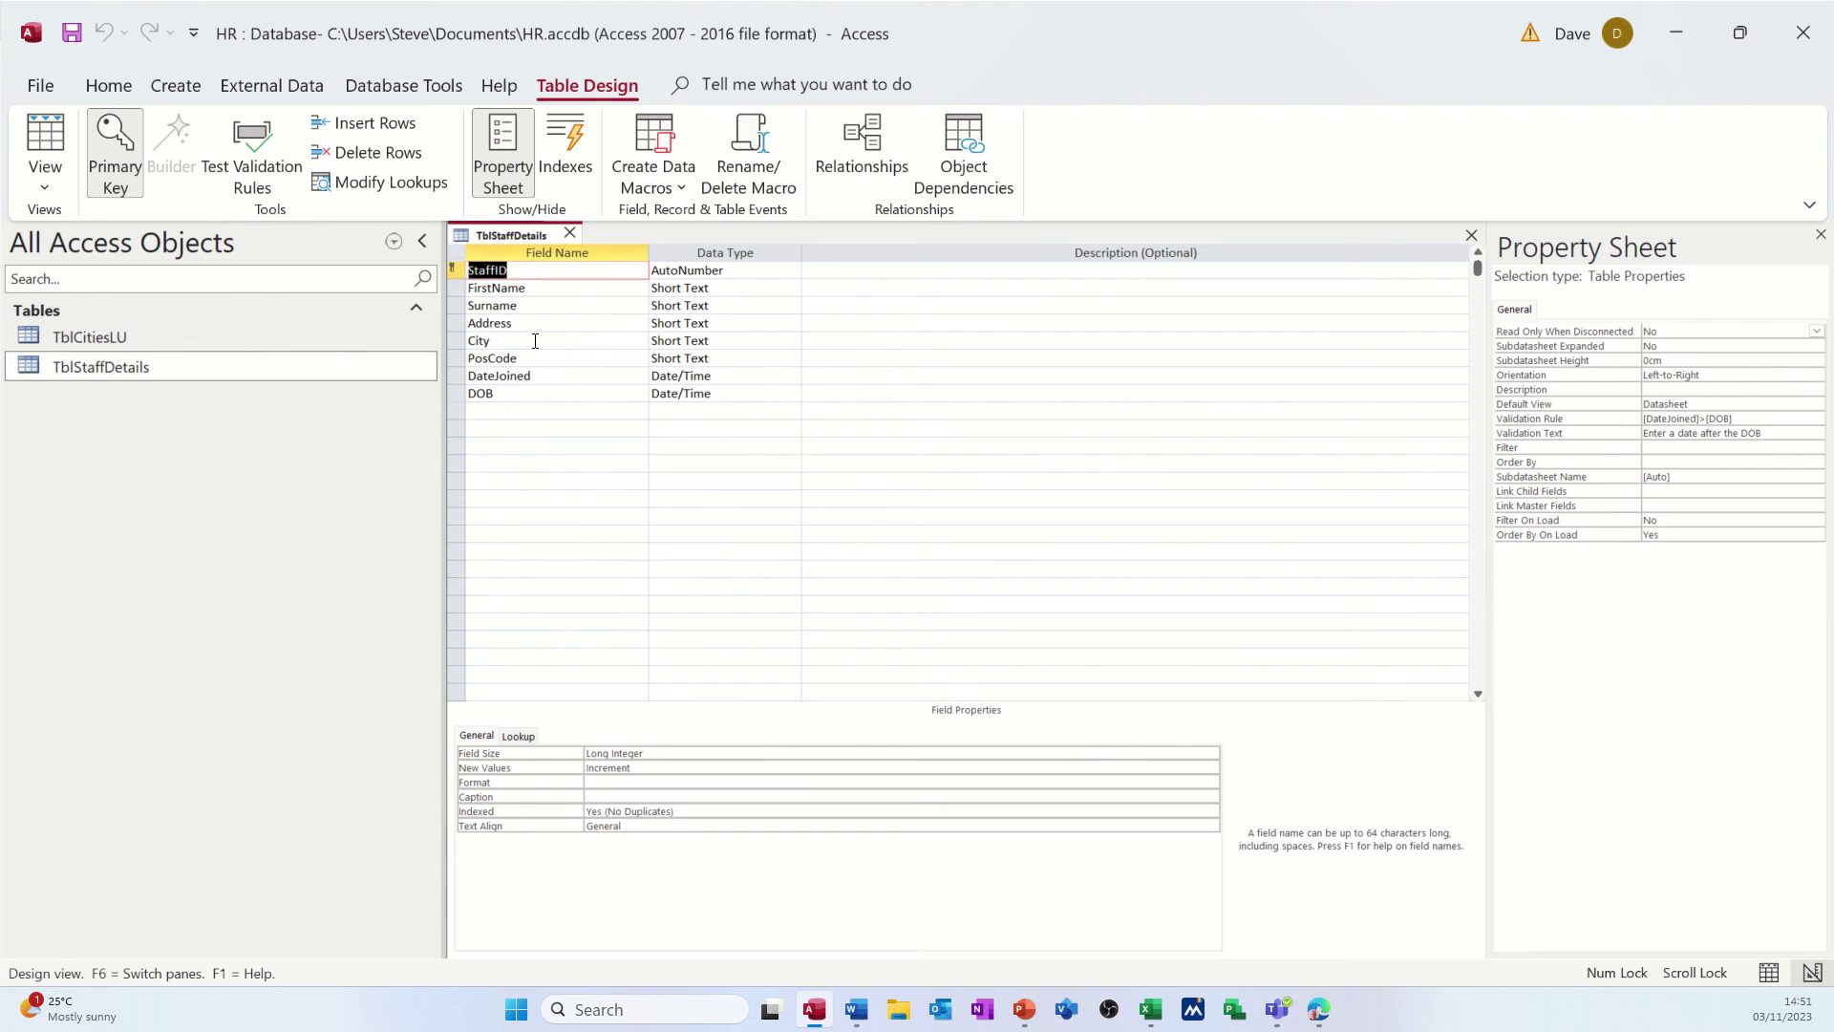
- Set the City field's lookup Display Control to Combo Box
click(535, 341)
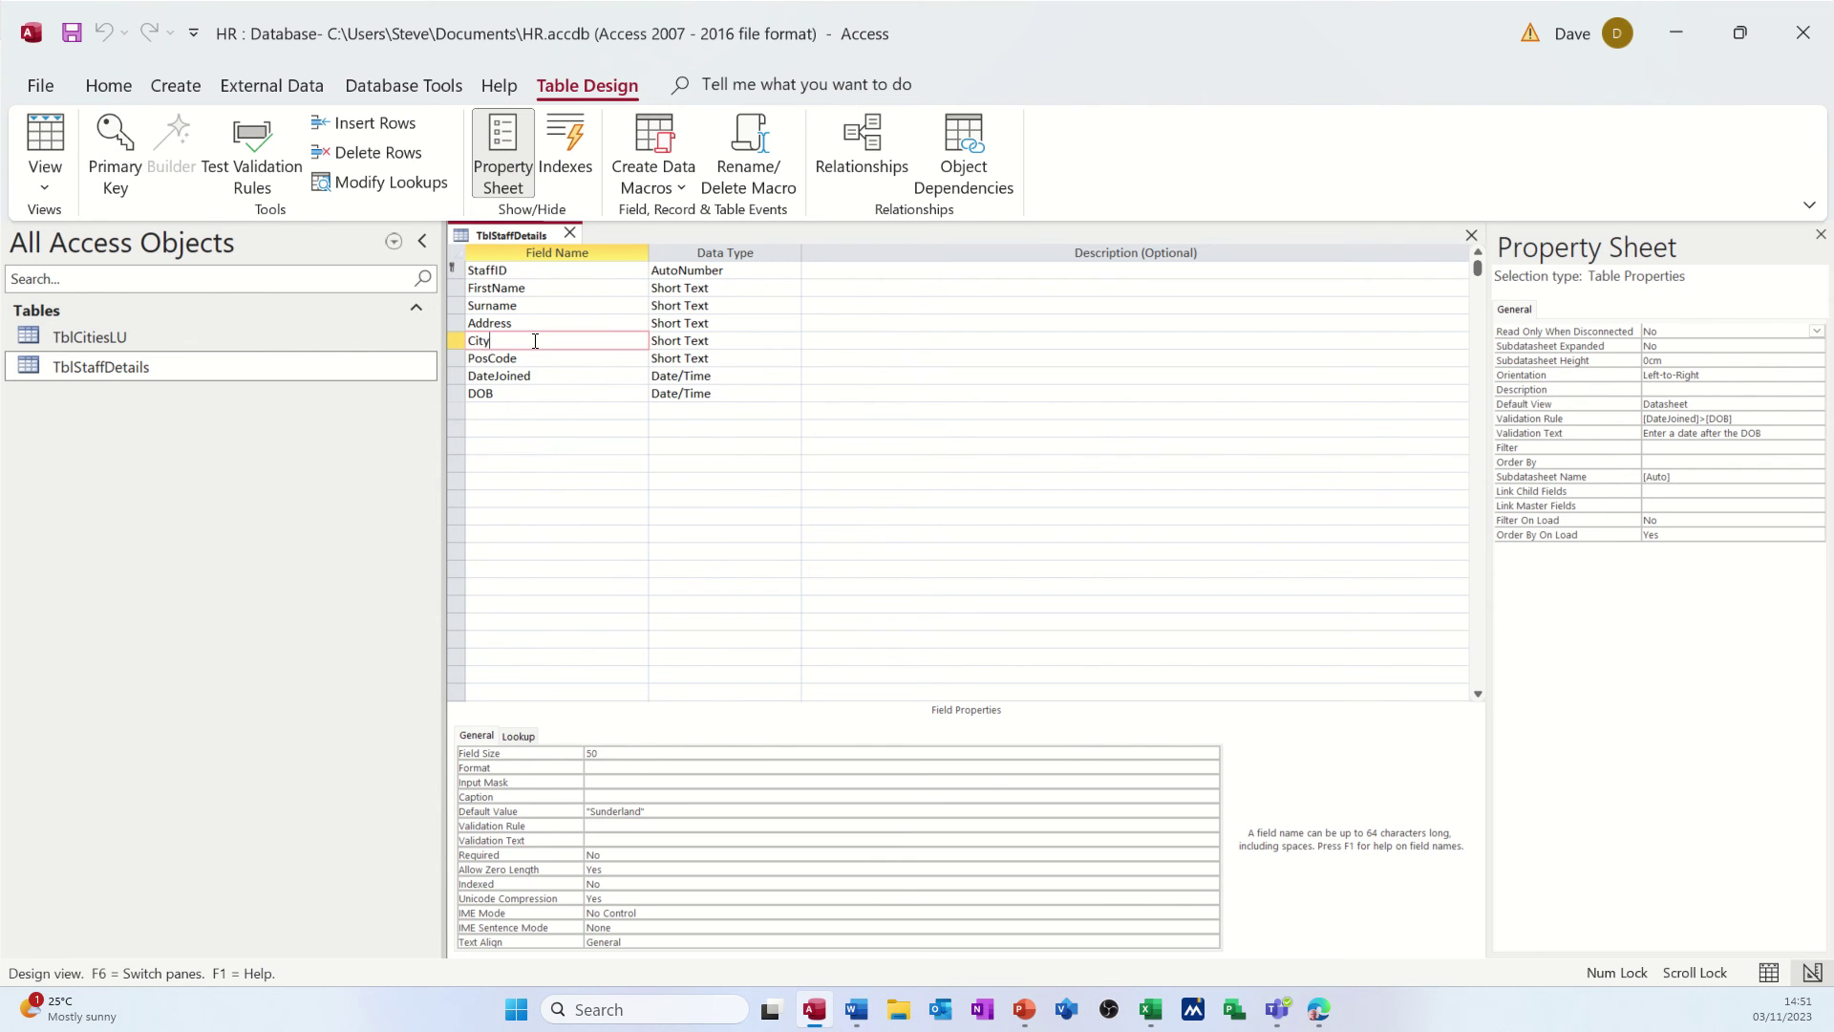
click(521, 737)
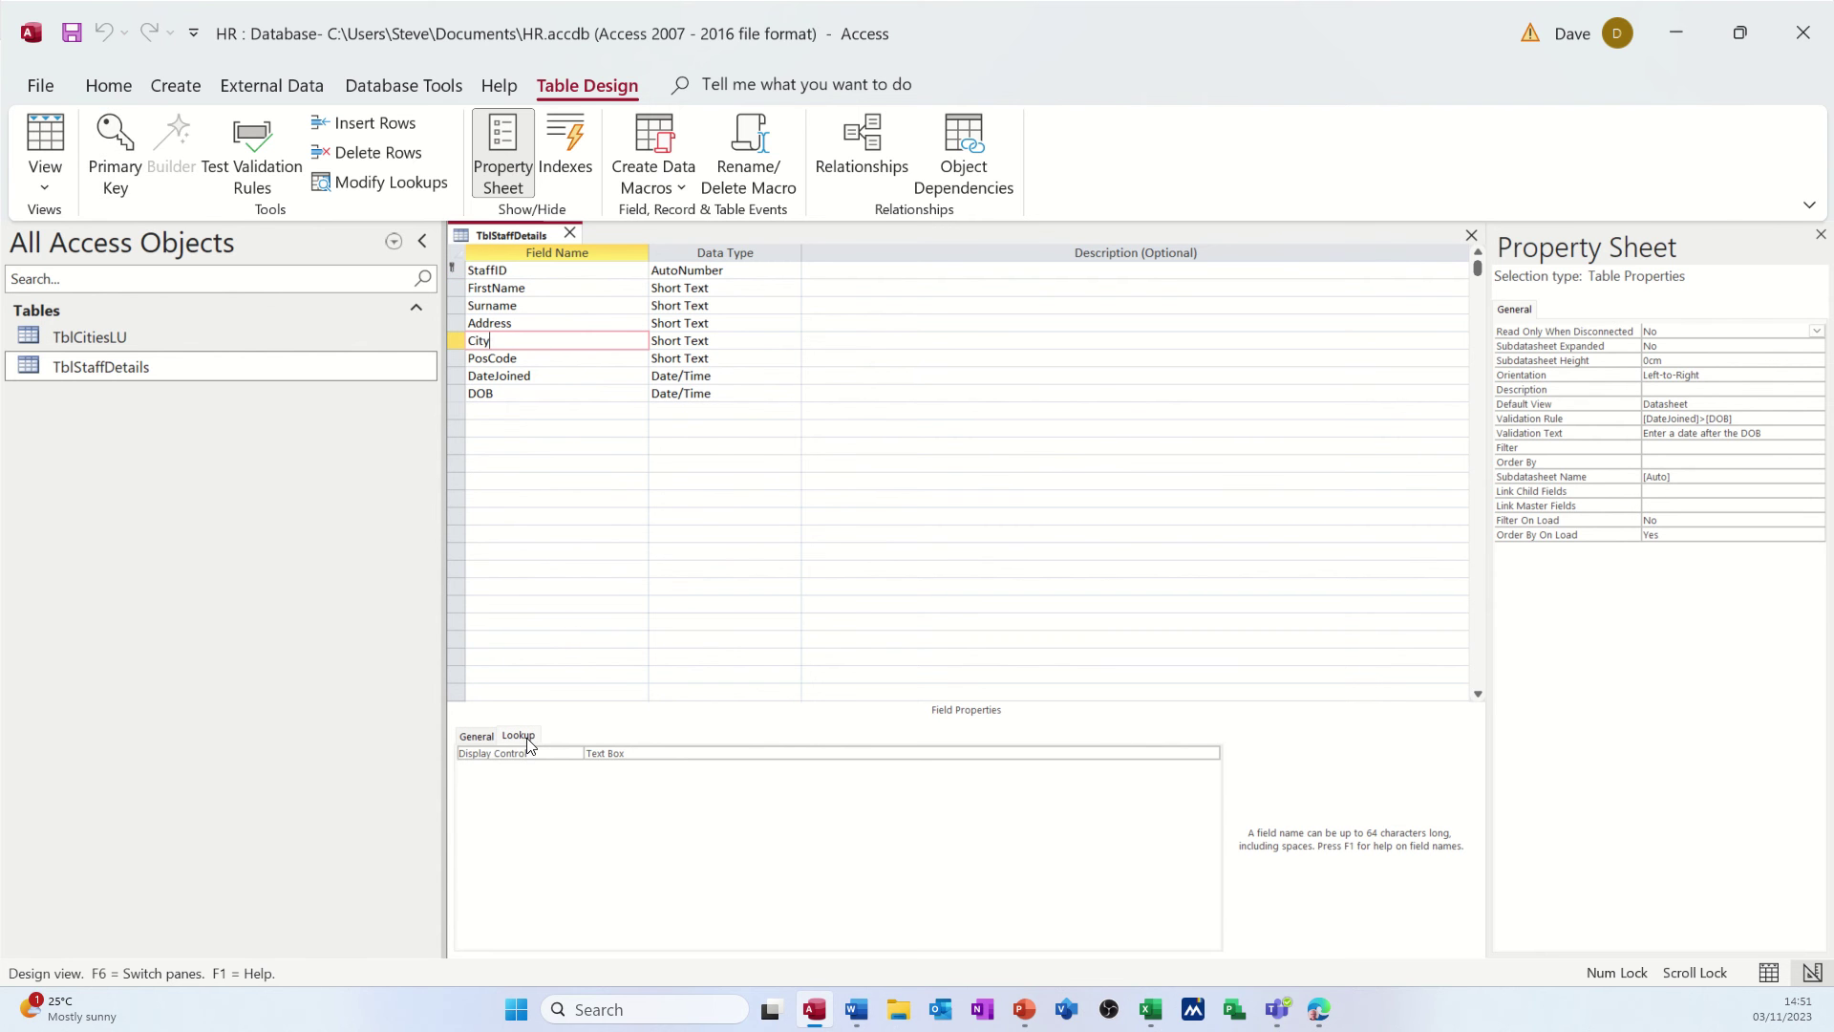
click(735, 752)
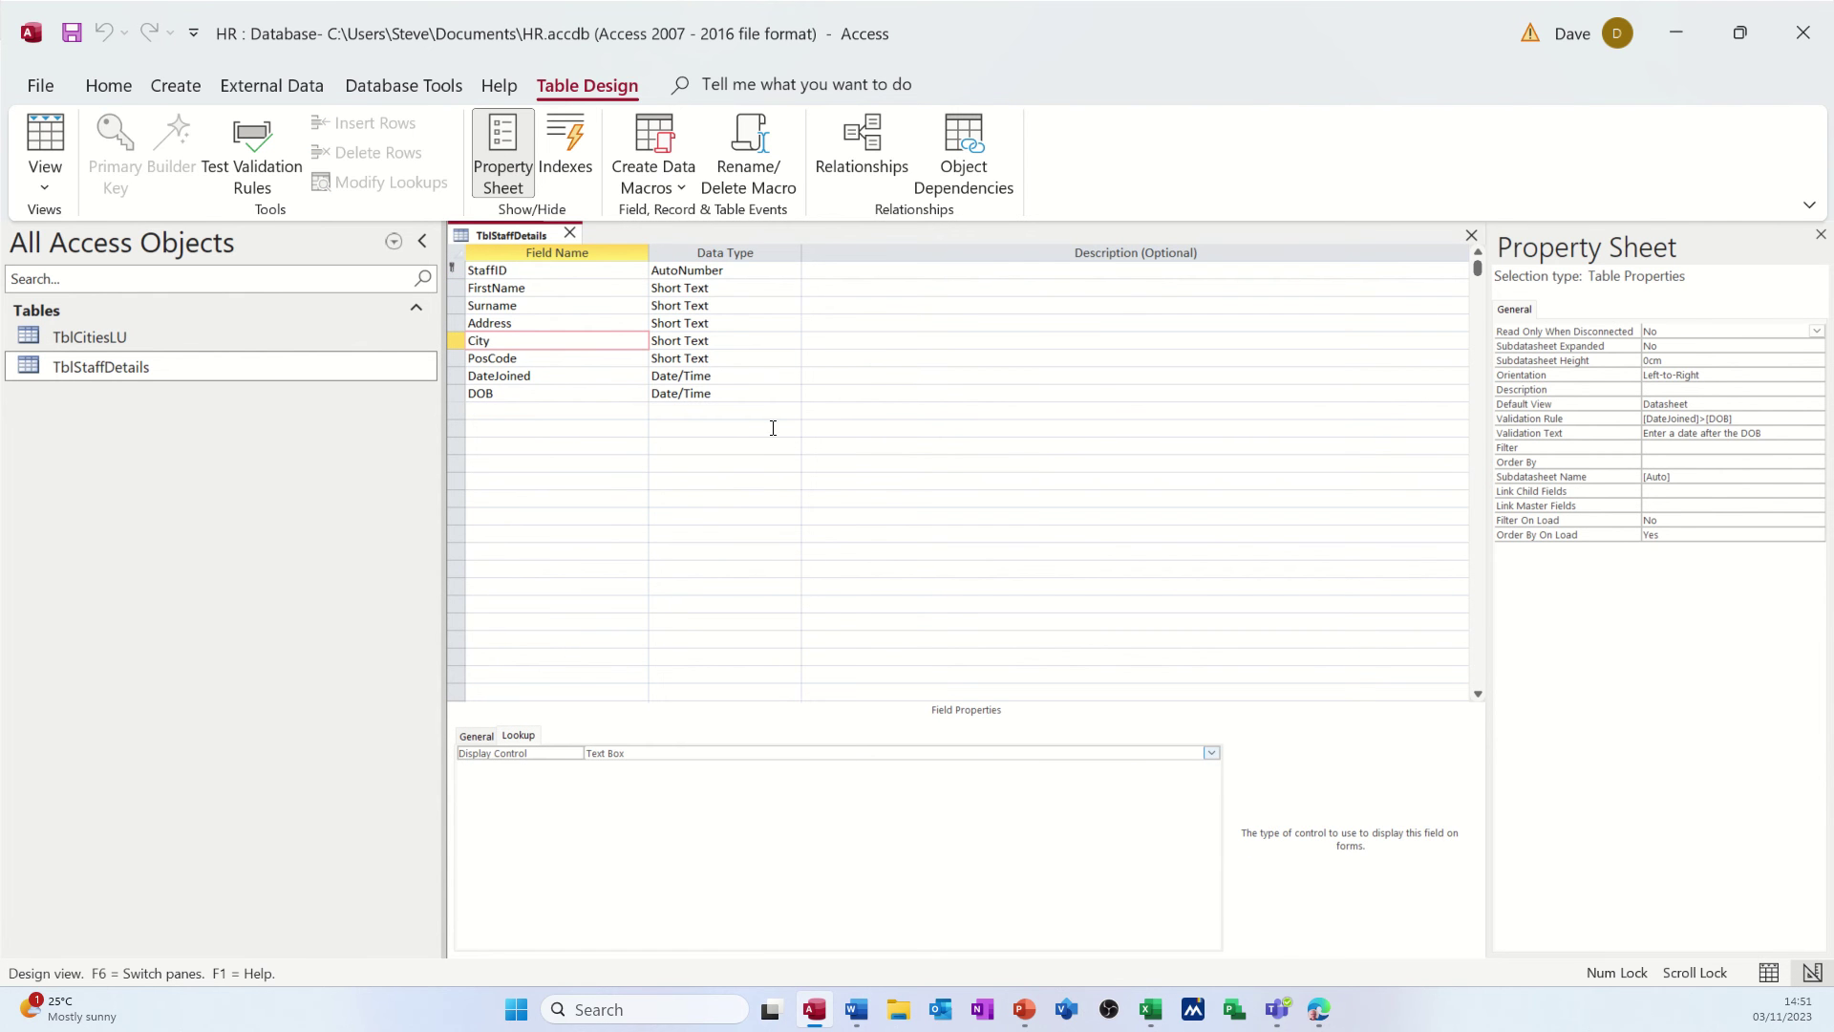
click(743, 344)
click(793, 341)
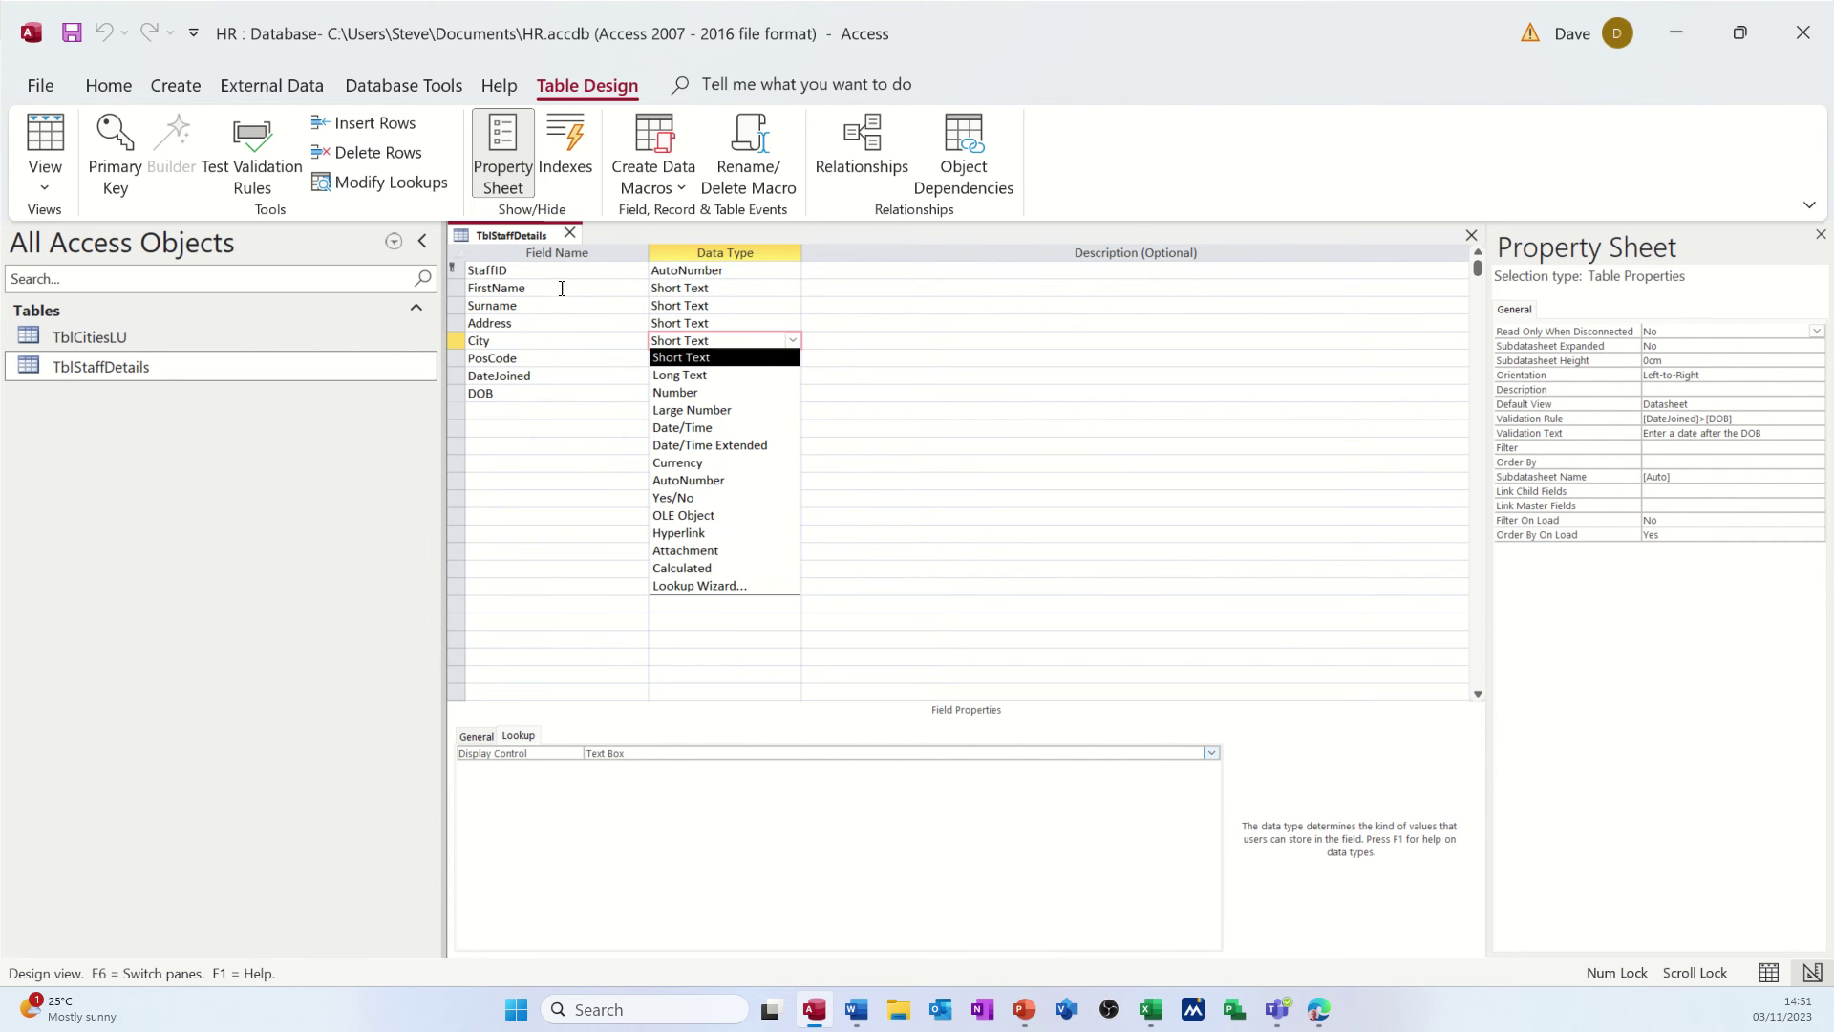
click(541, 341)
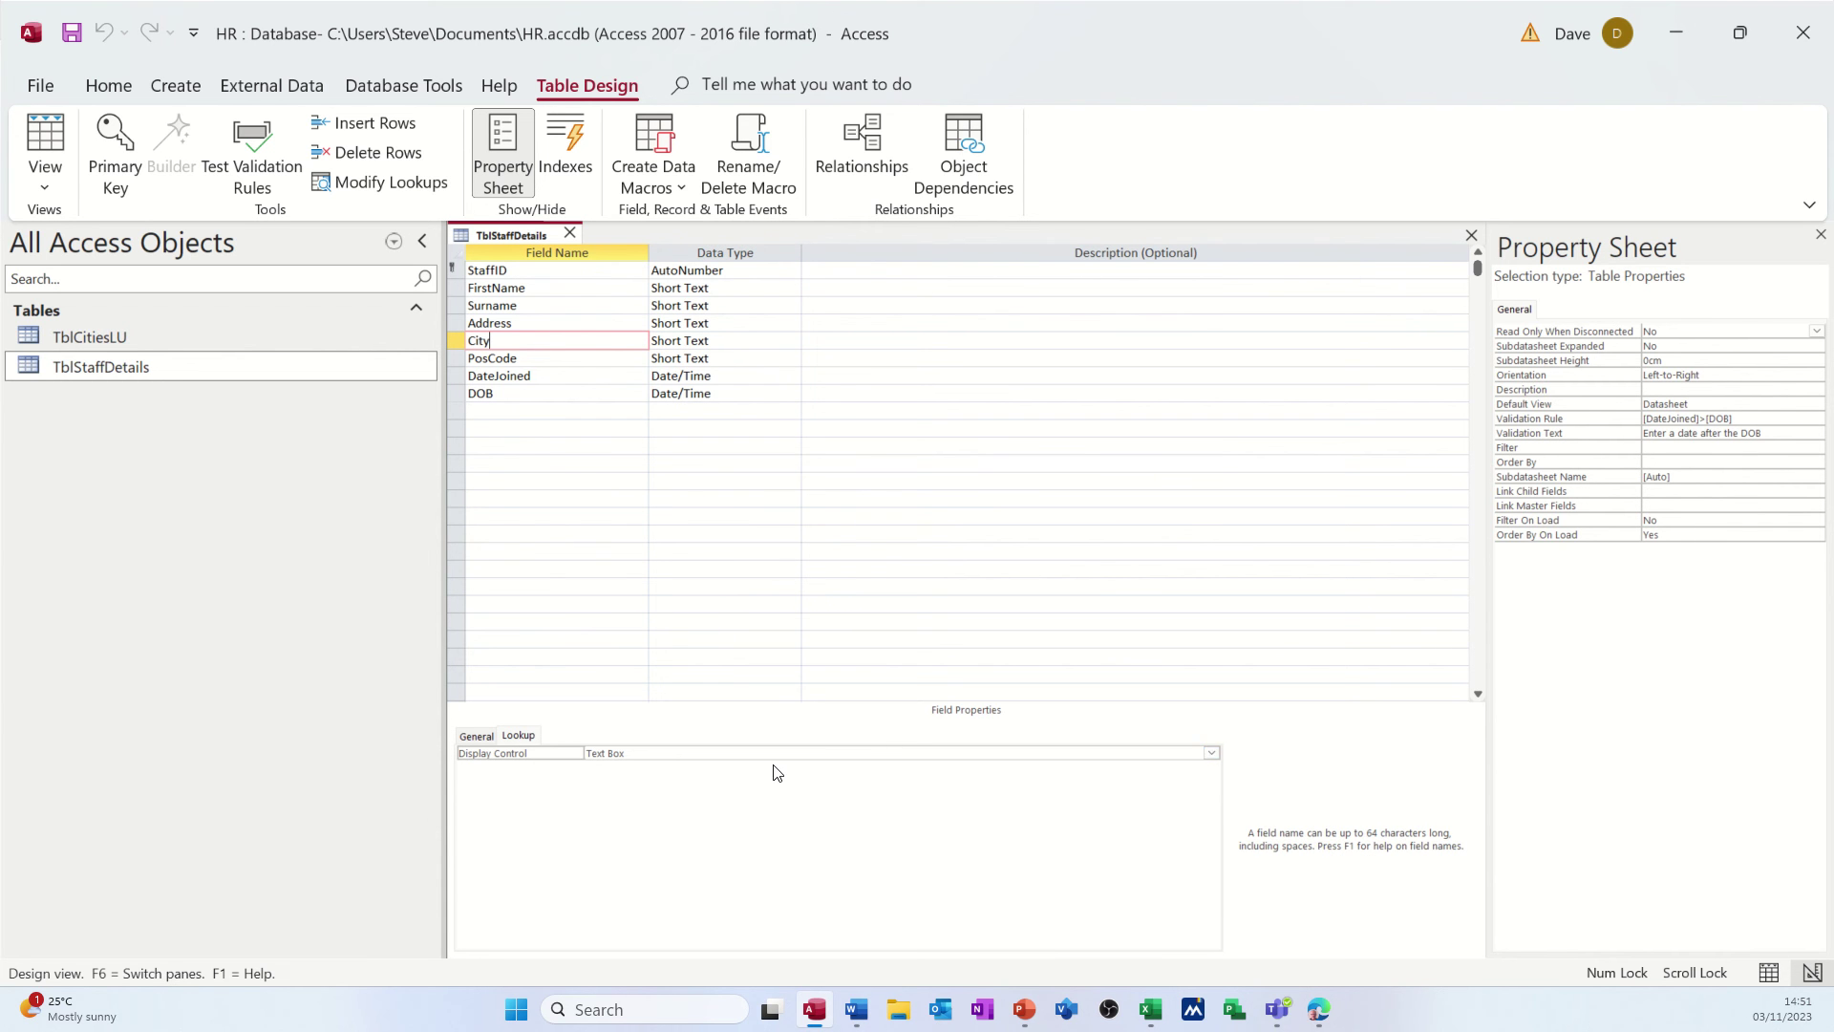
click(936, 753)
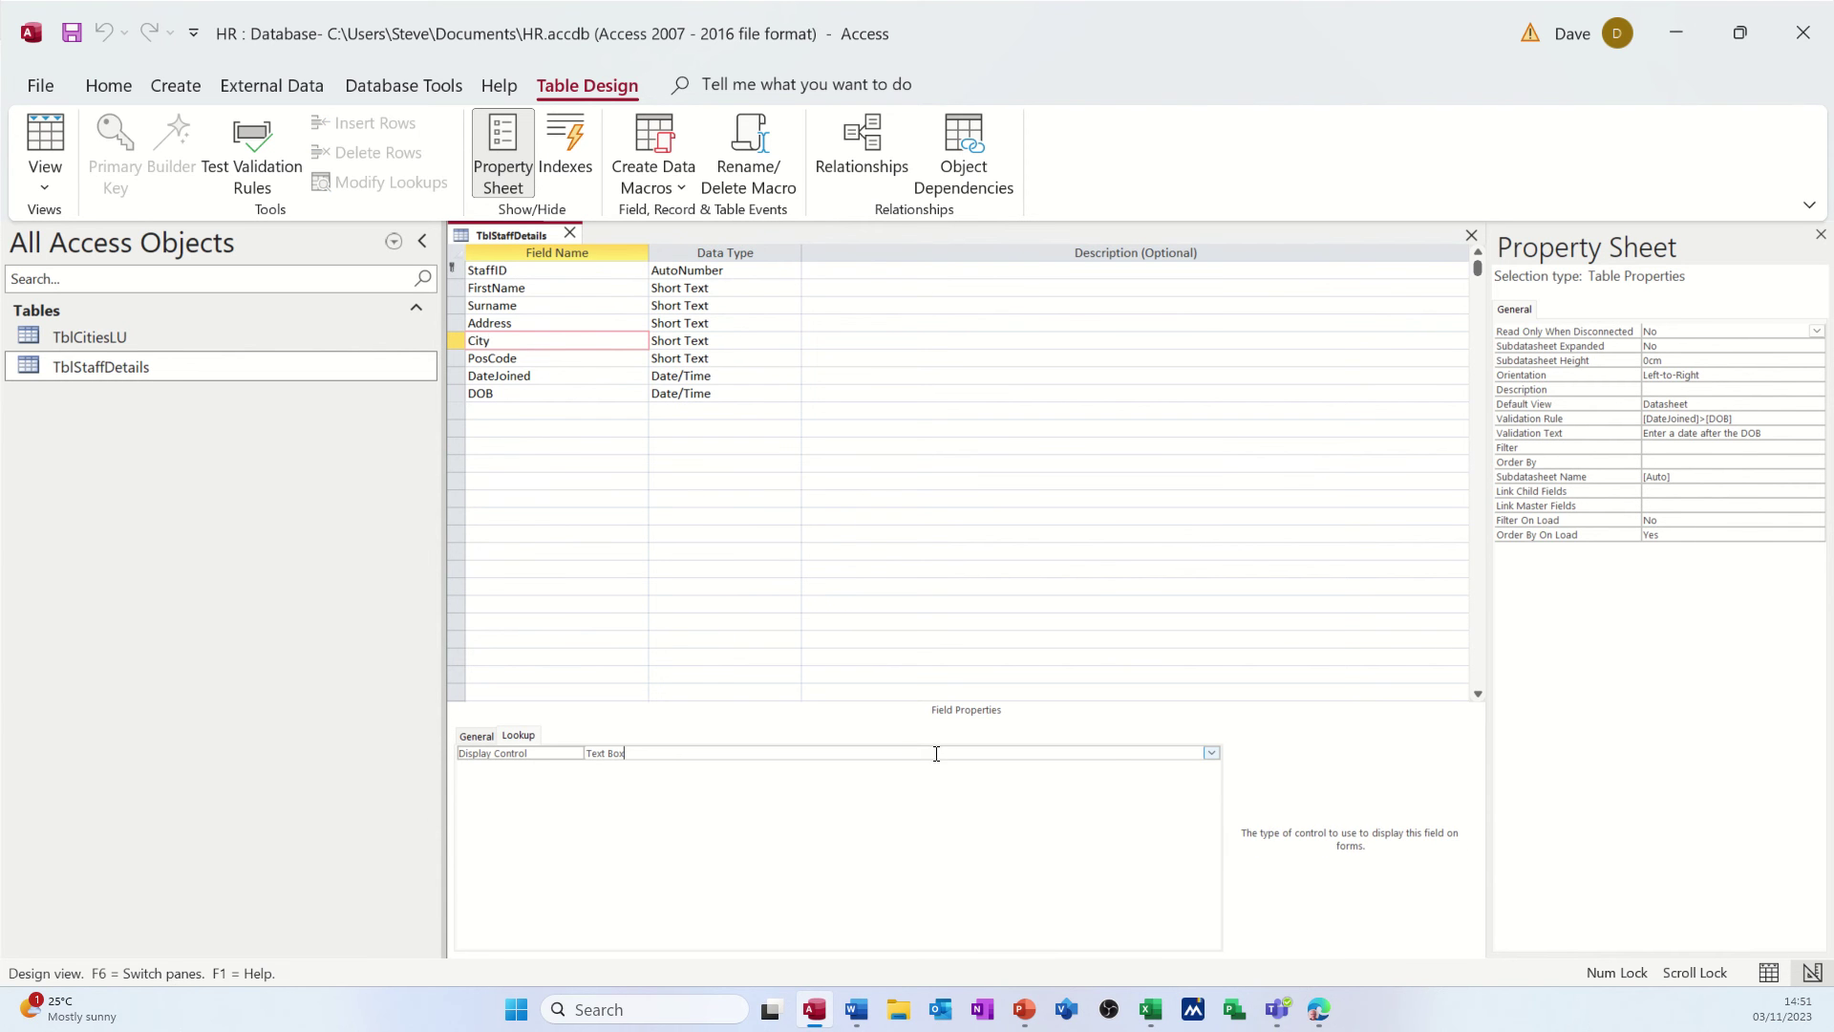
click(1211, 753)
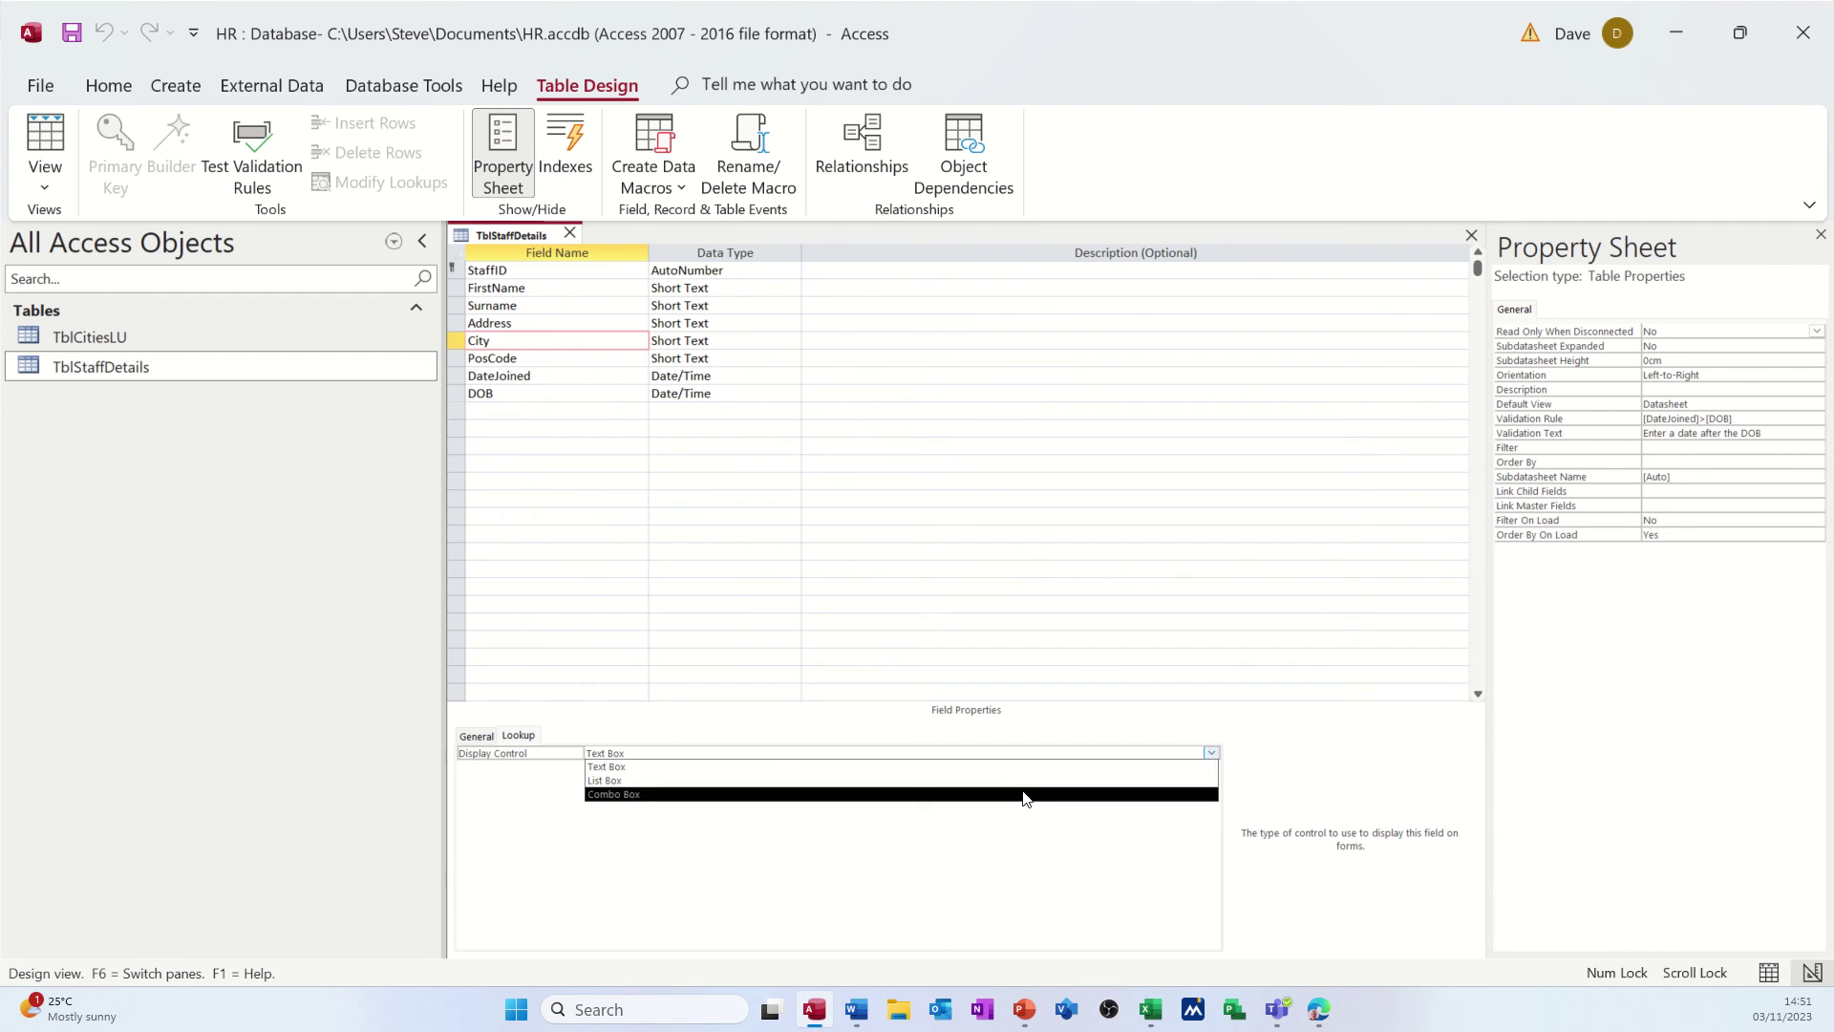
click(1023, 794)
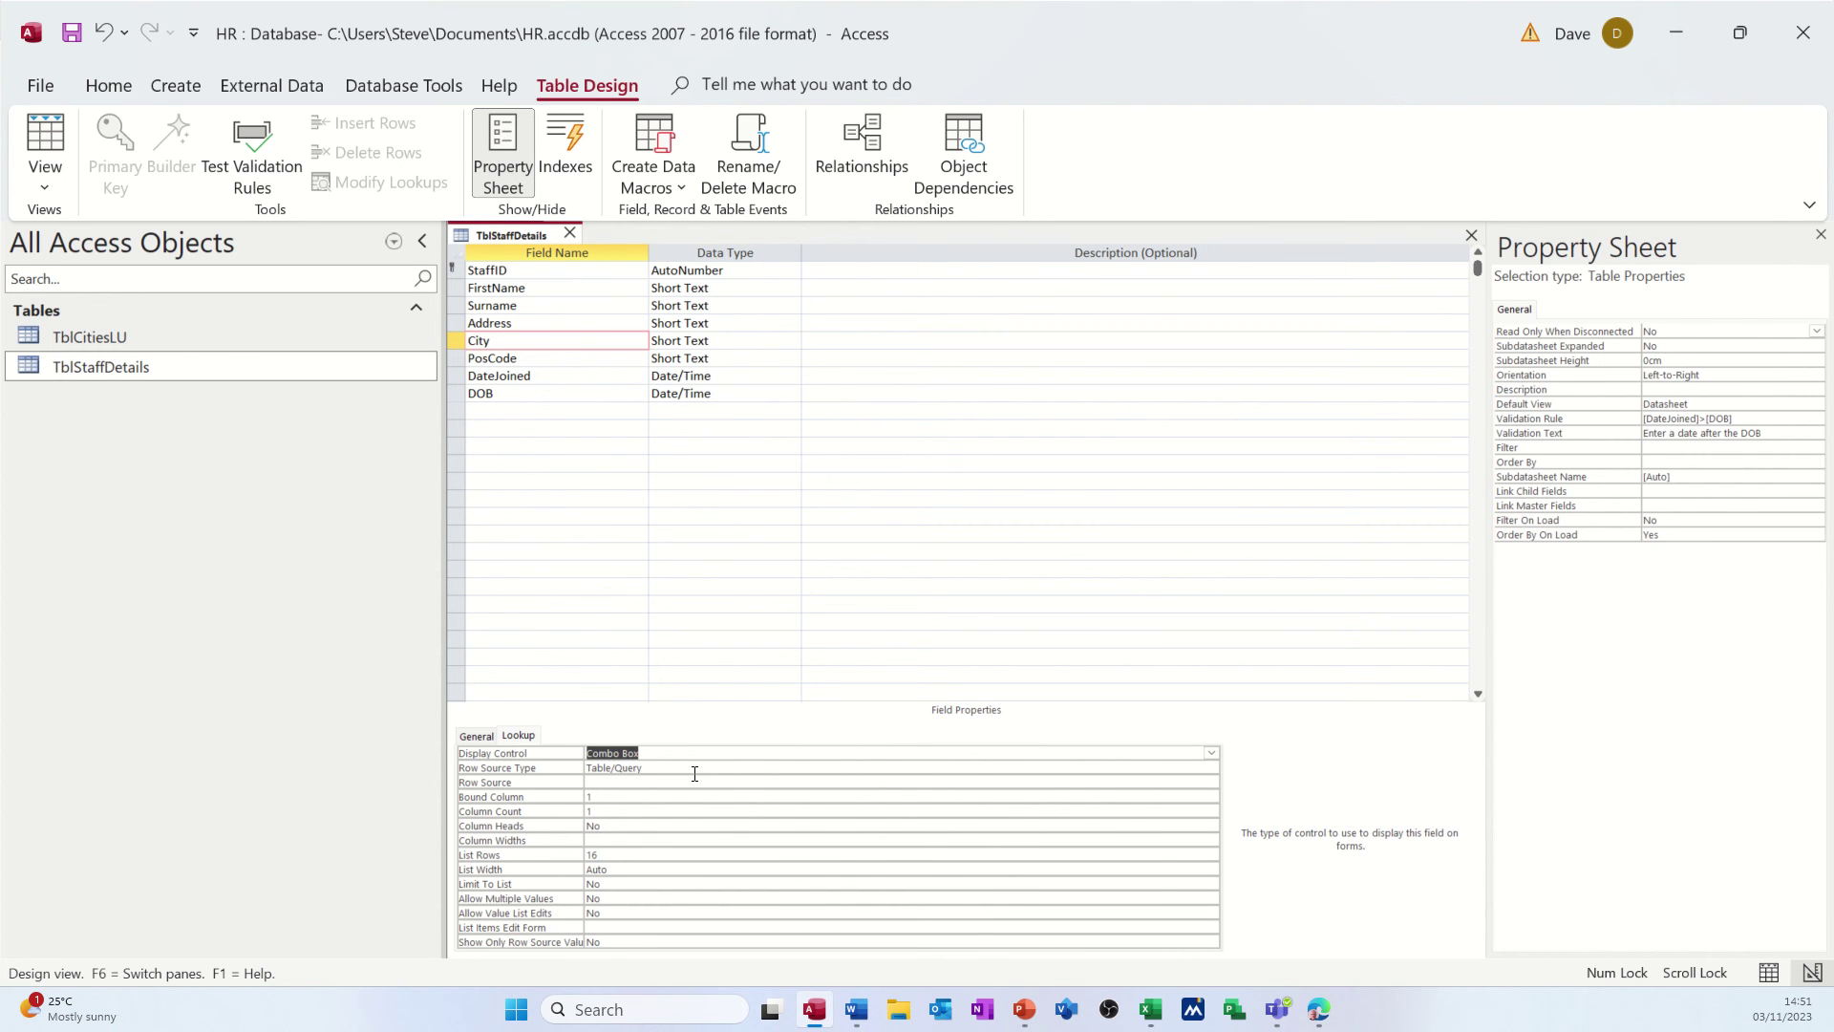
- Use Table/Query with TblCitiesLU as City's row source, then switch to Datasheet view
click(634, 768)
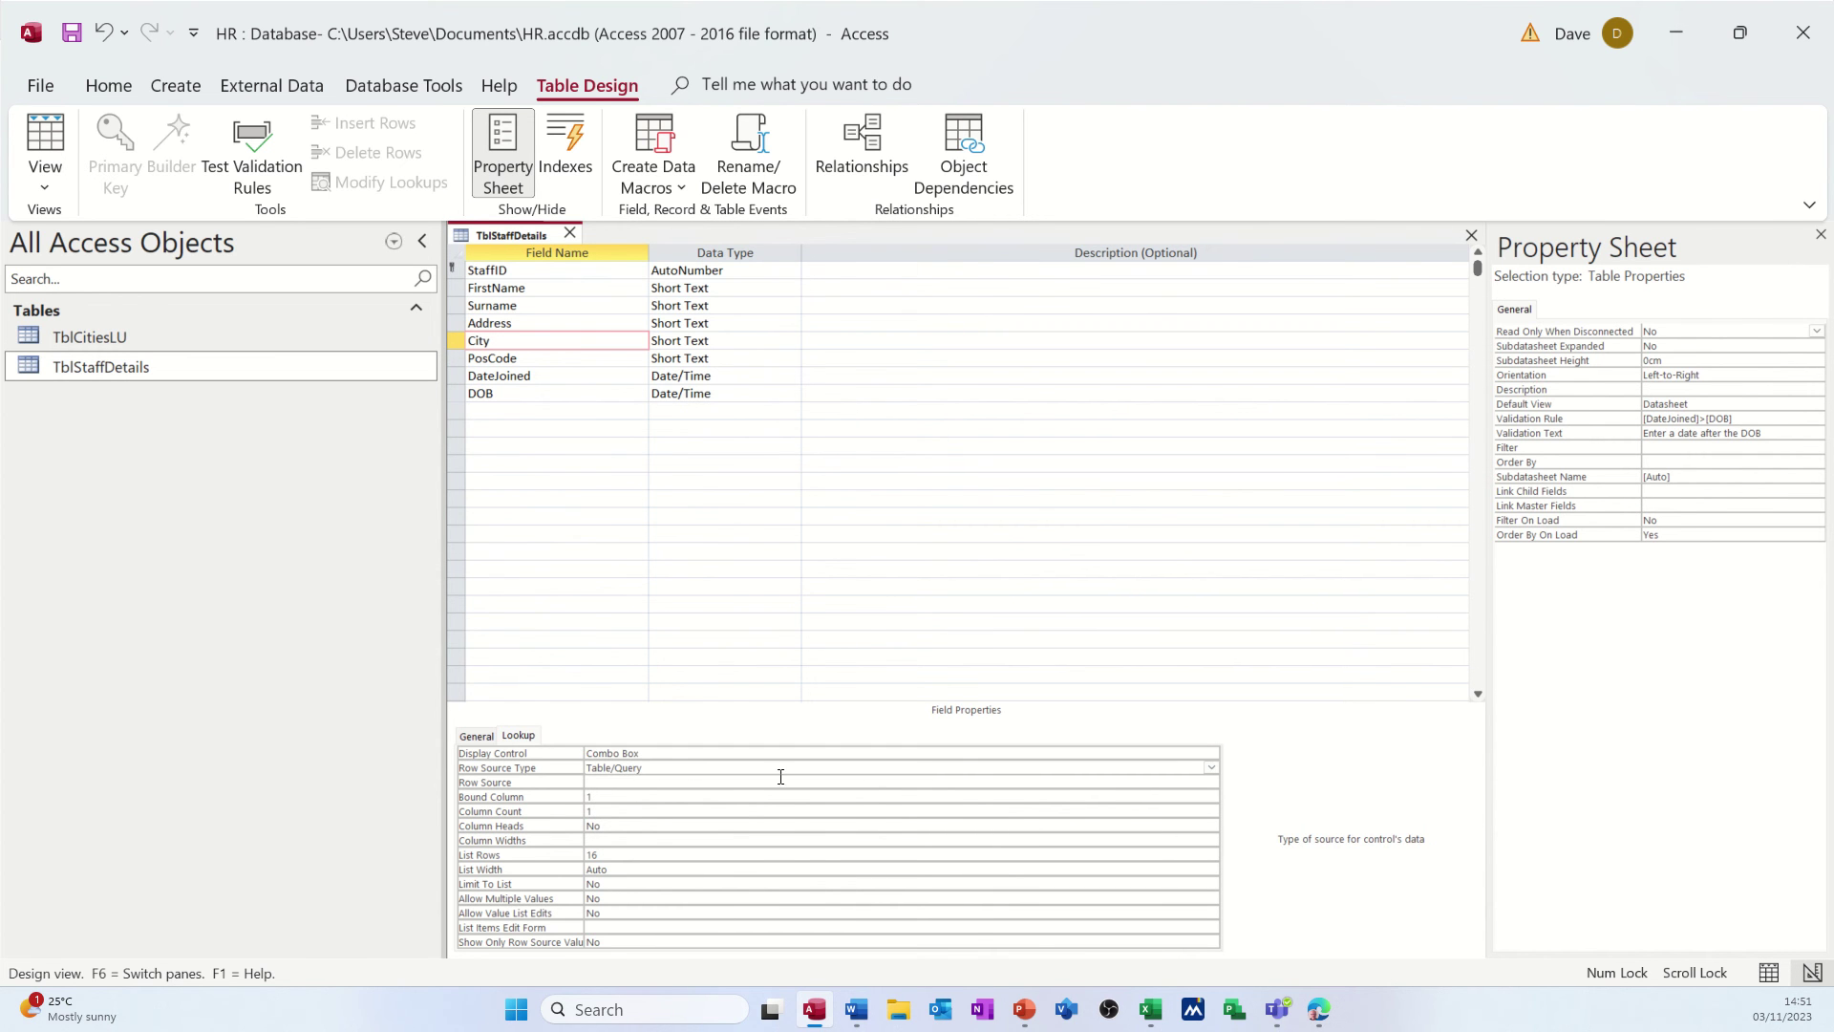
click(1210, 767)
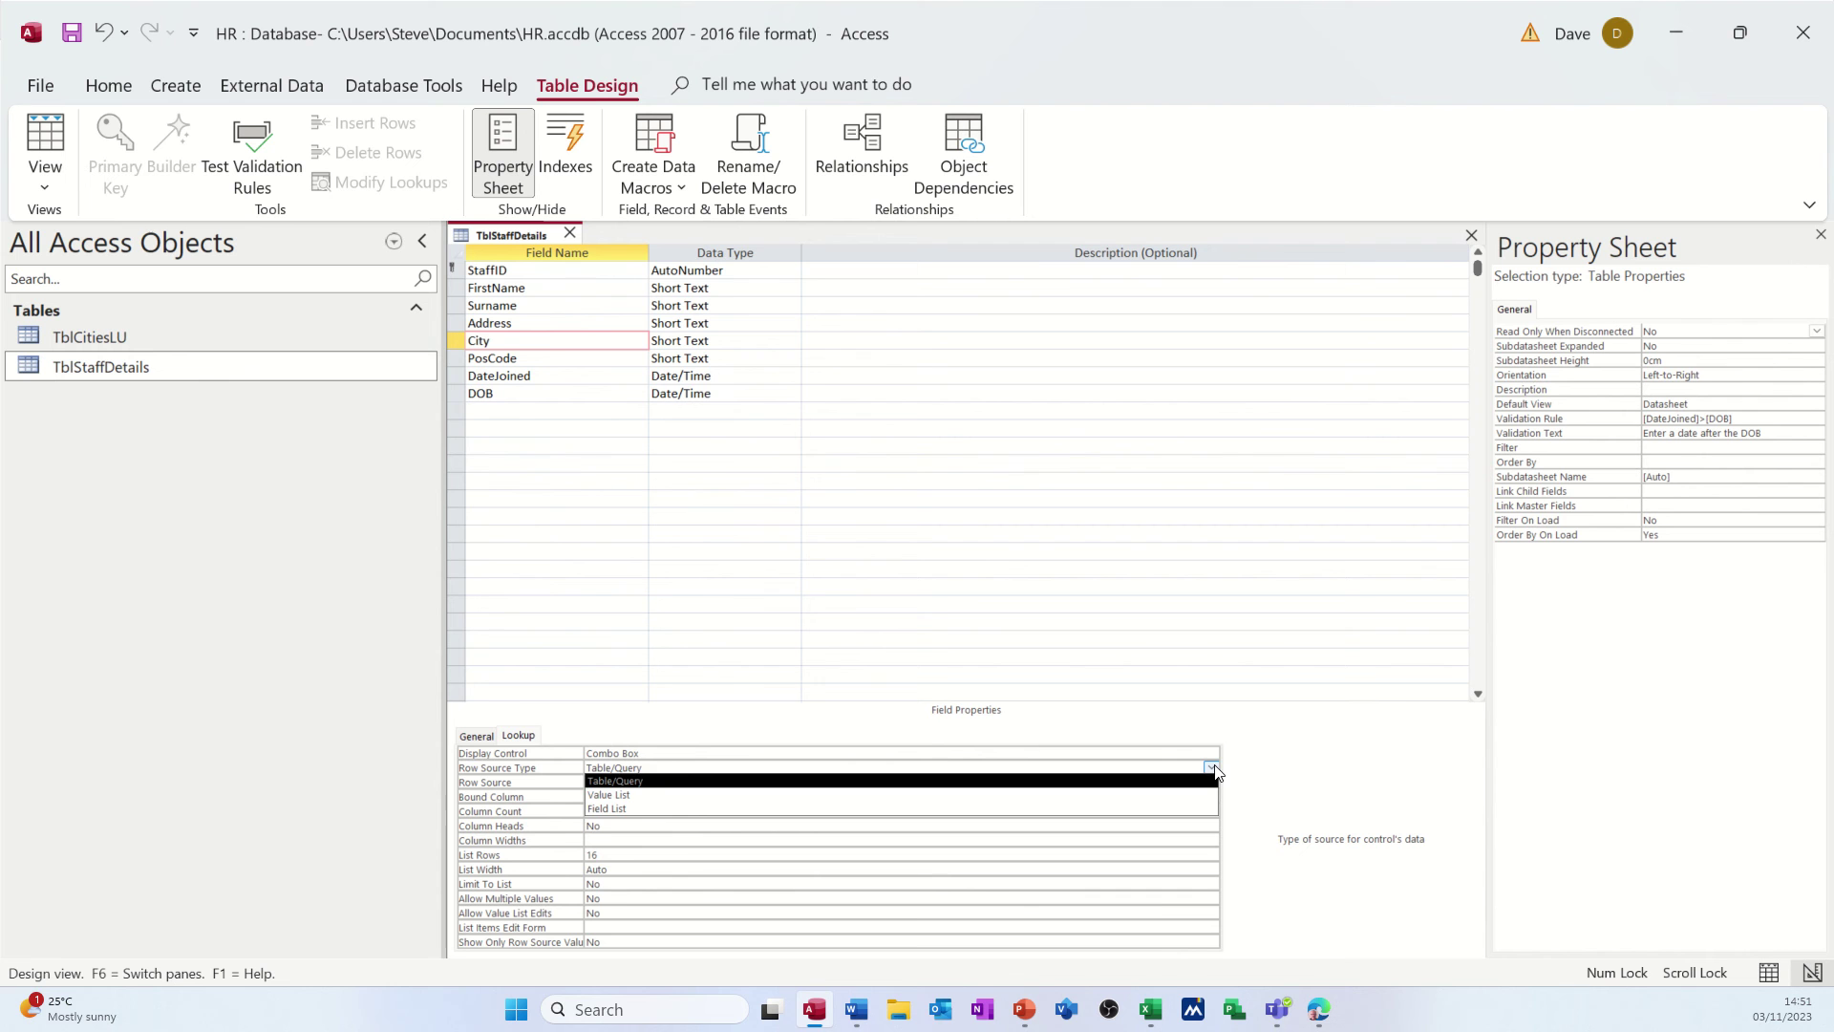
click(1211, 767)
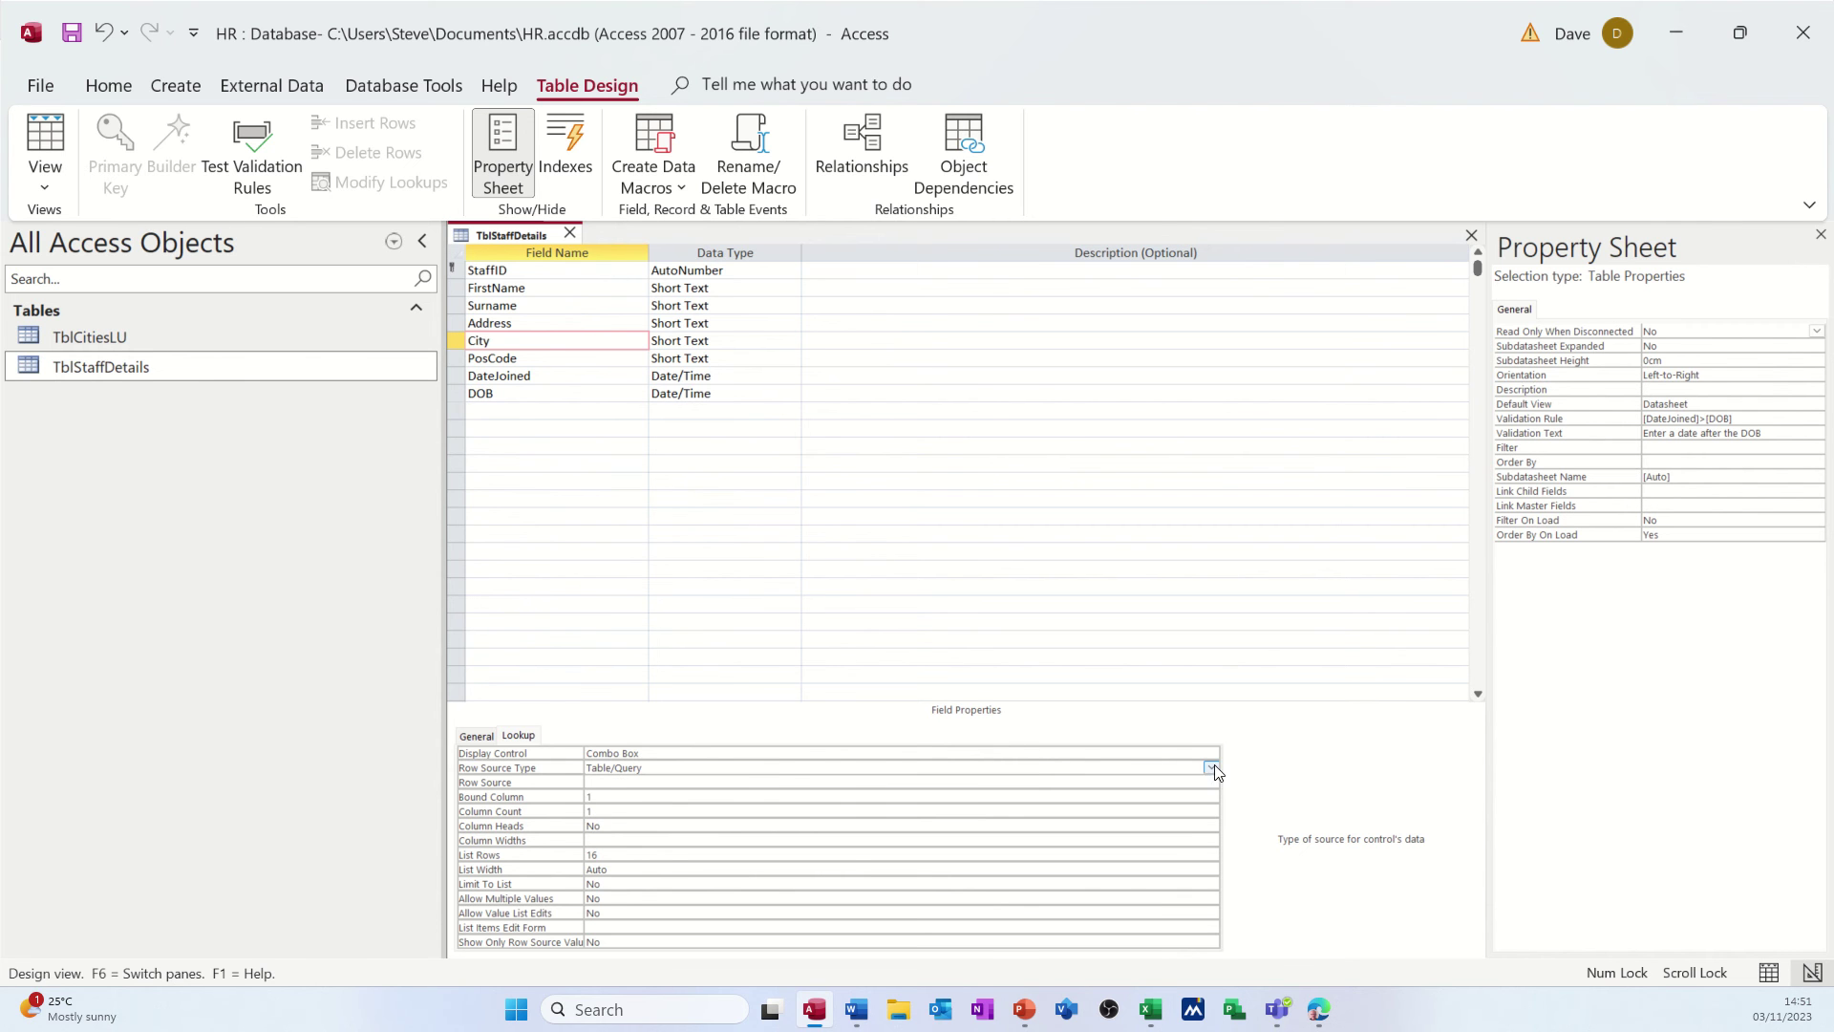
click(744, 781)
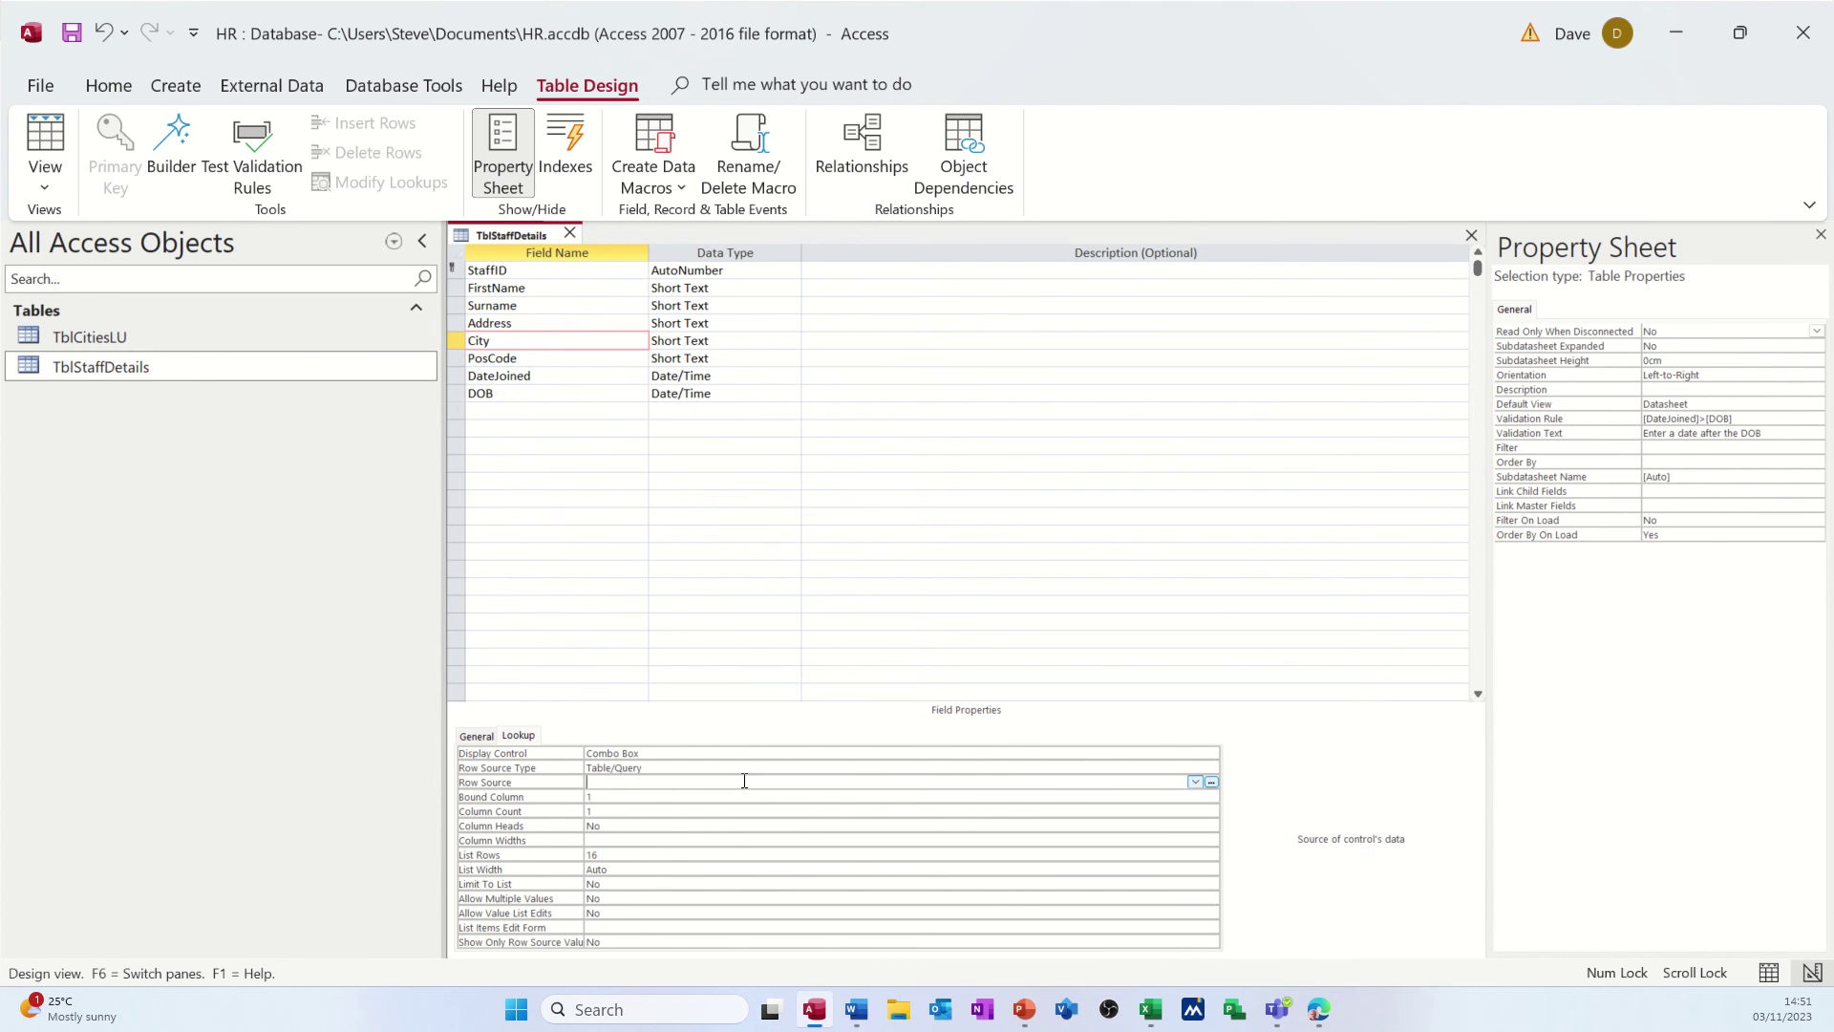
click(1194, 782)
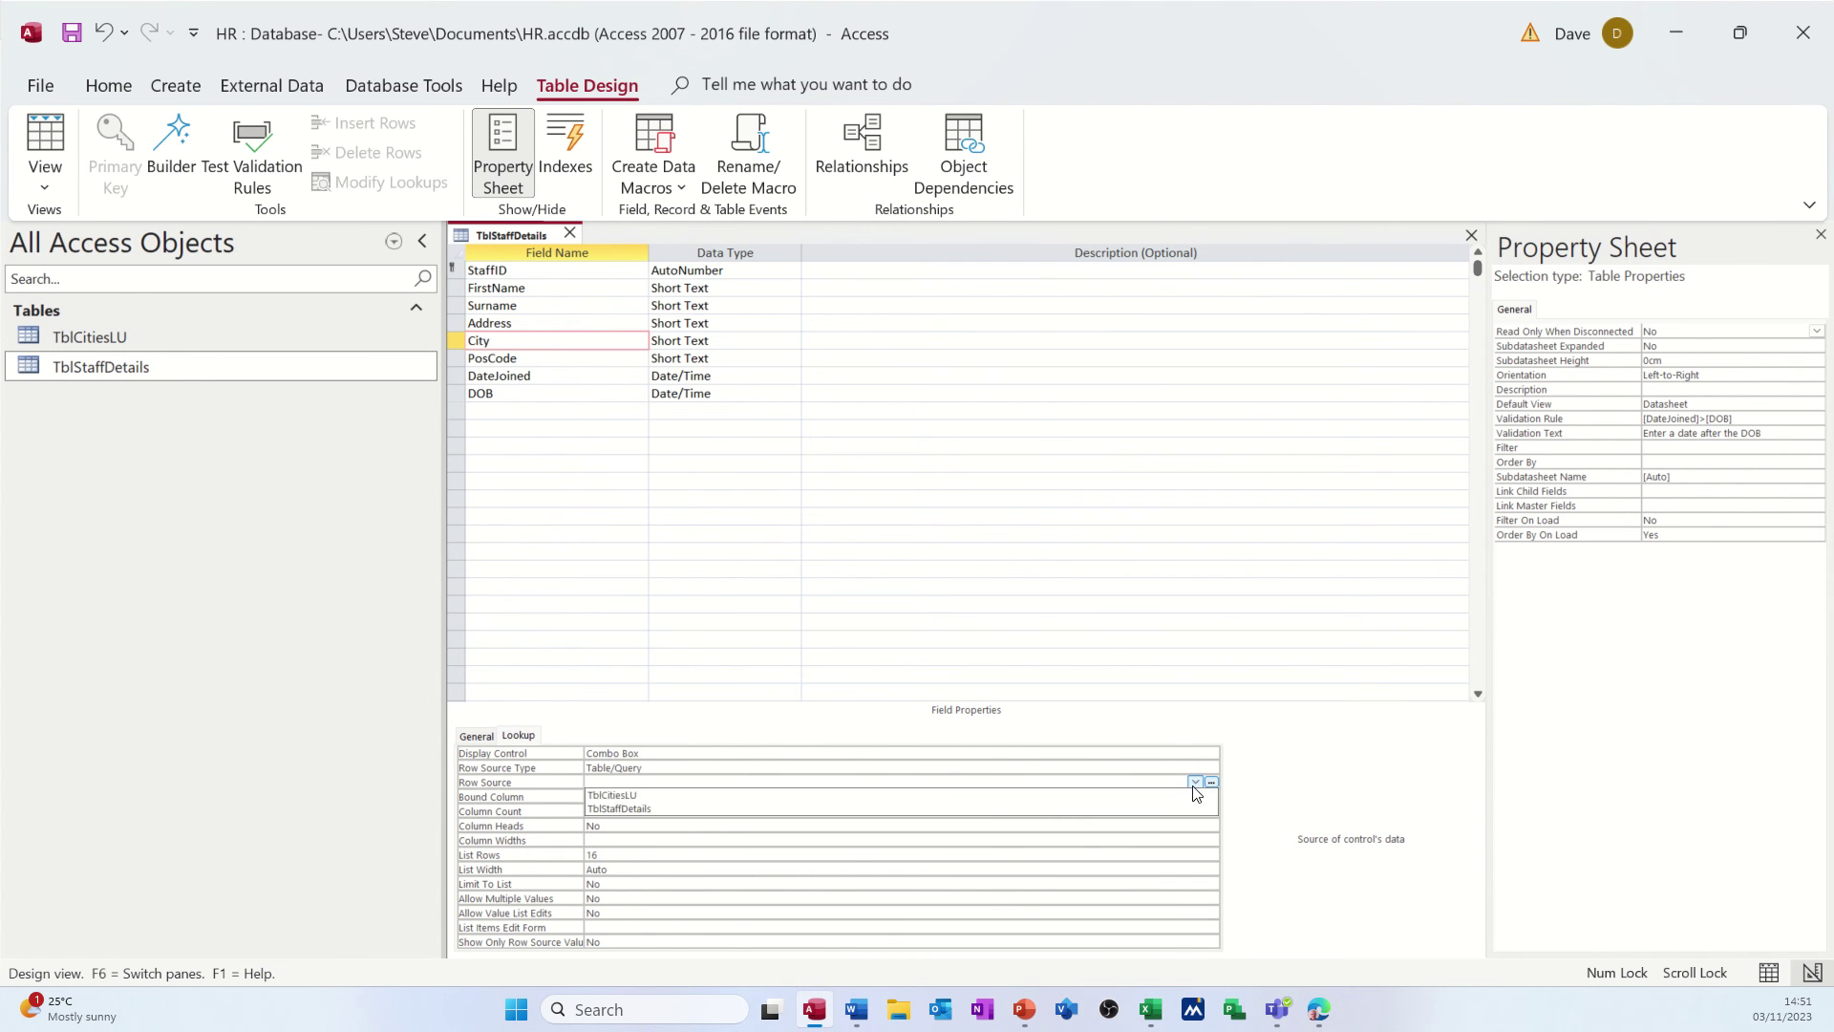
click(965, 796)
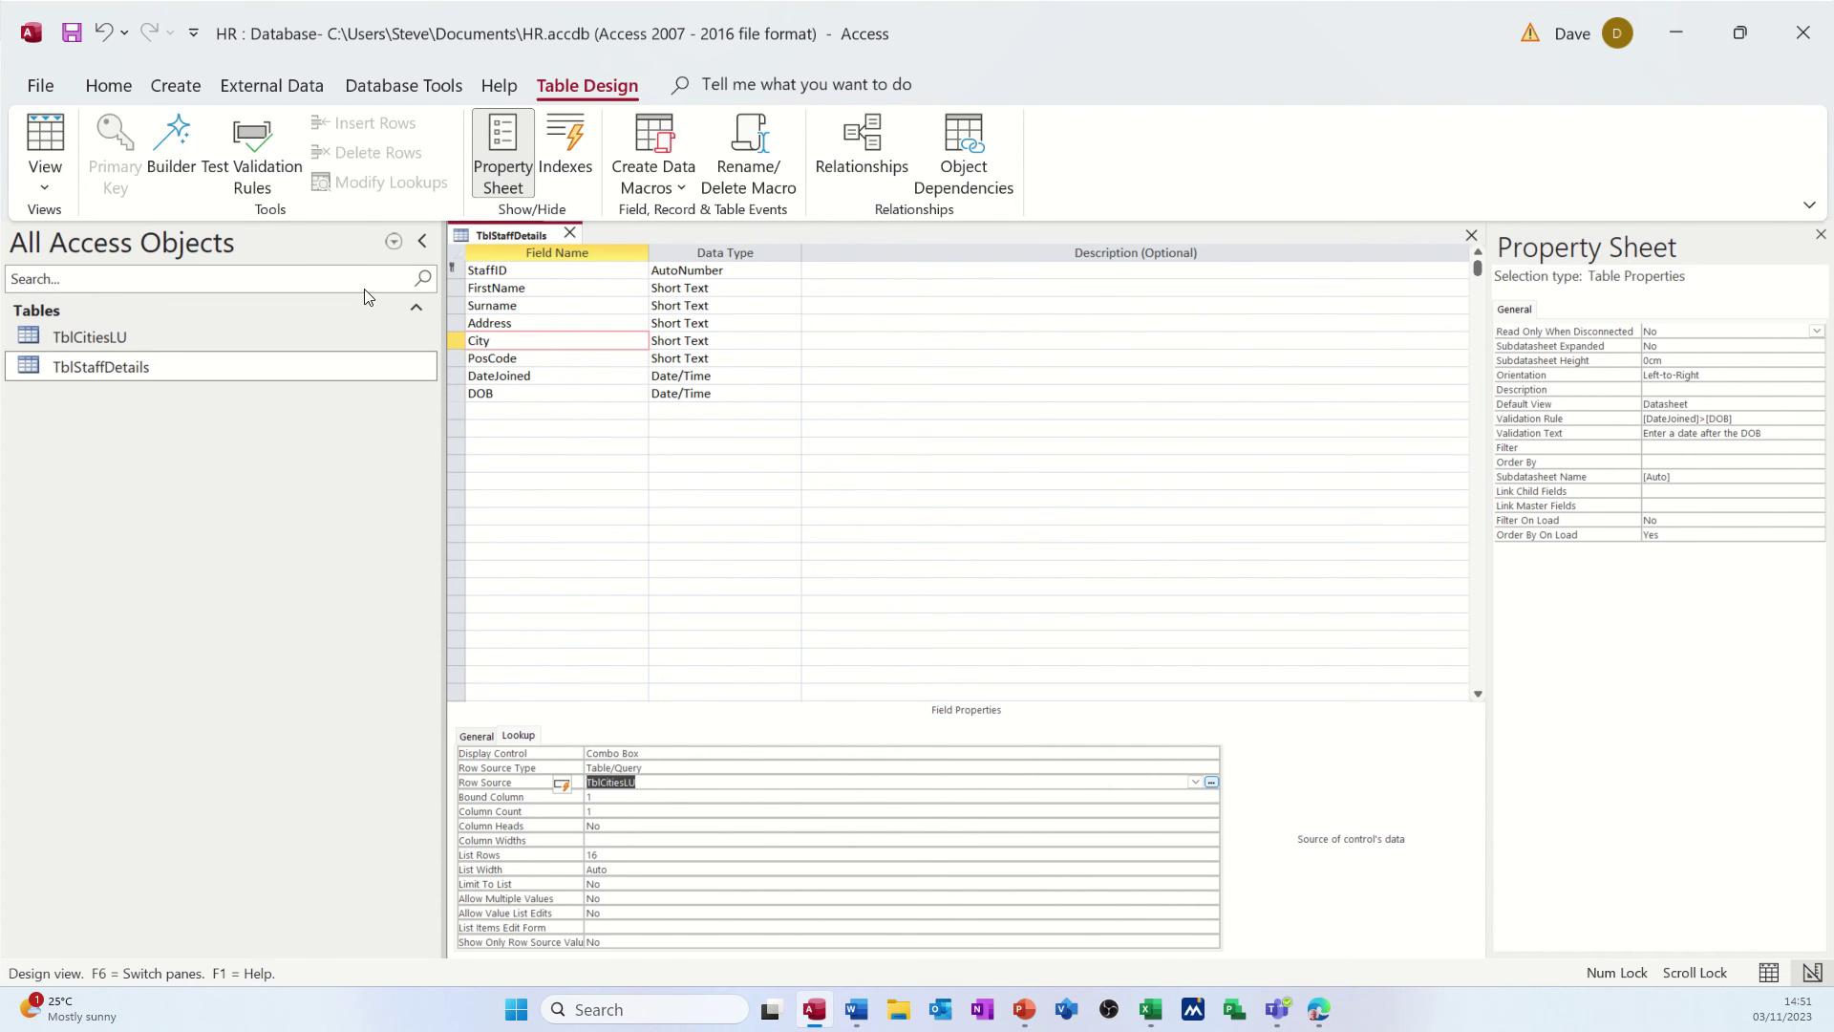
click(72, 36)
- Start a new staff record, entering the first name, surname and street address
click(45, 136)
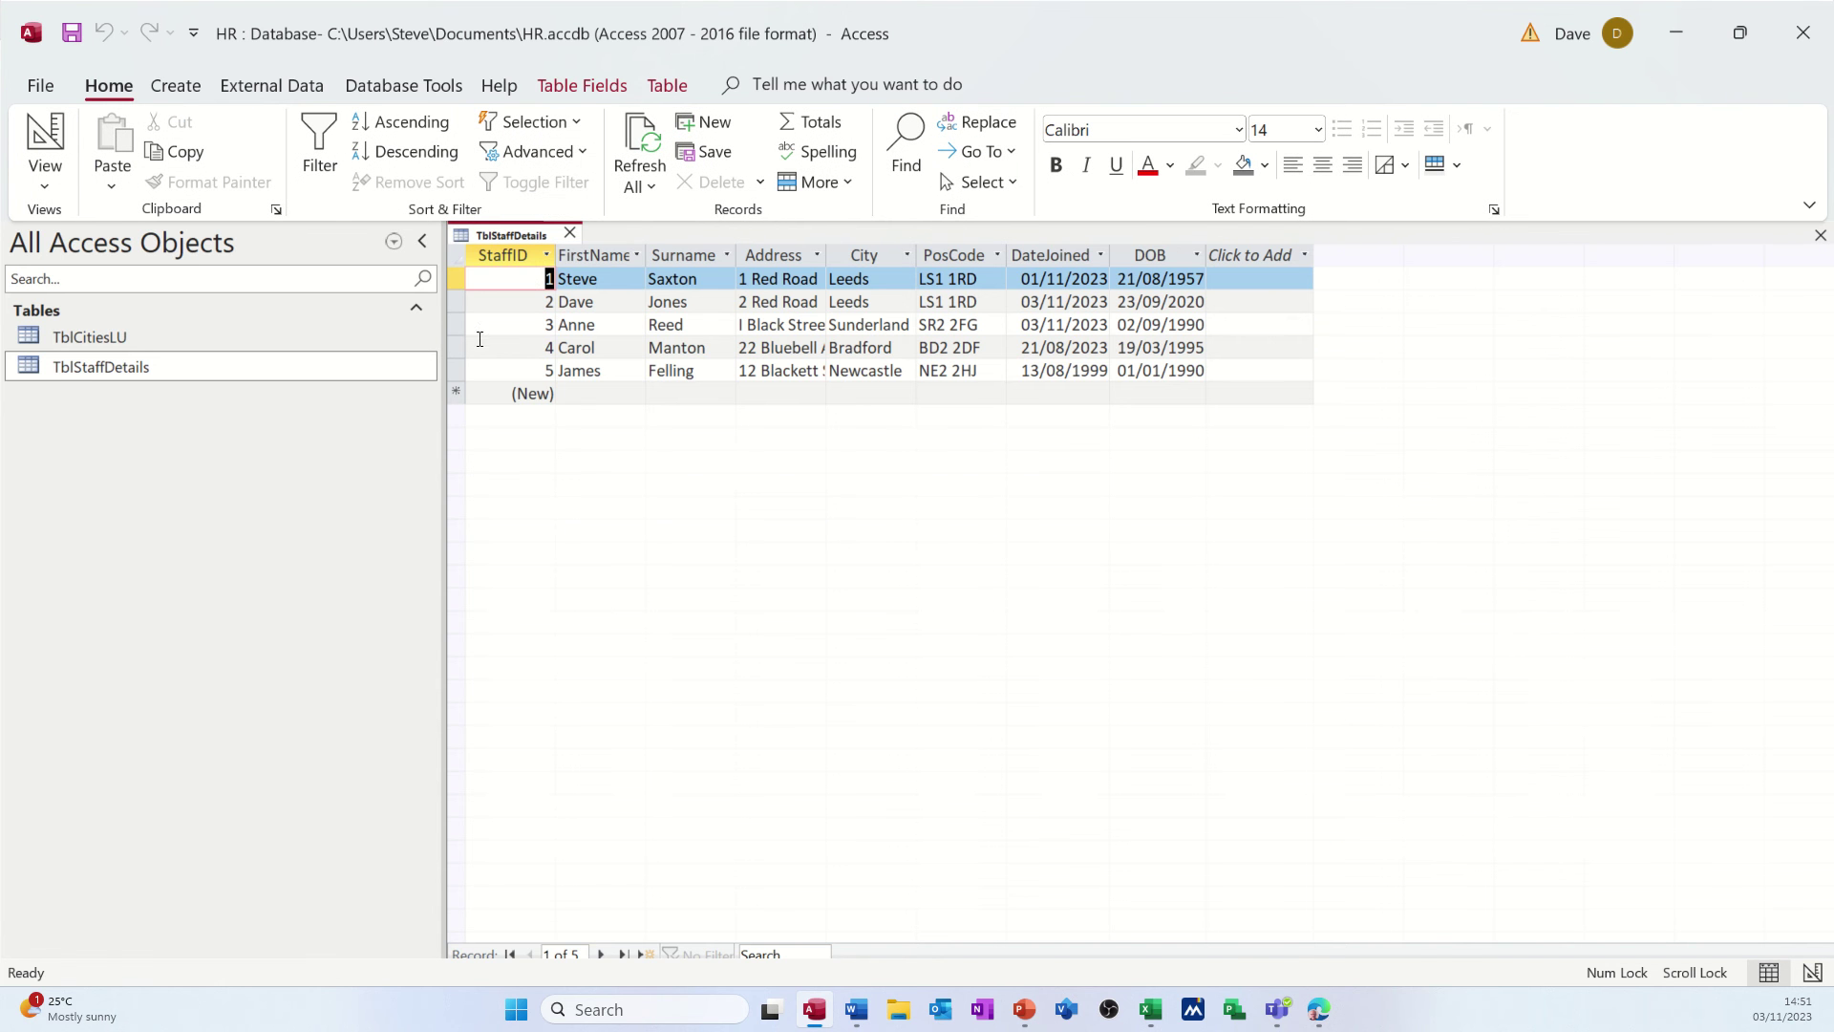
click(582, 390)
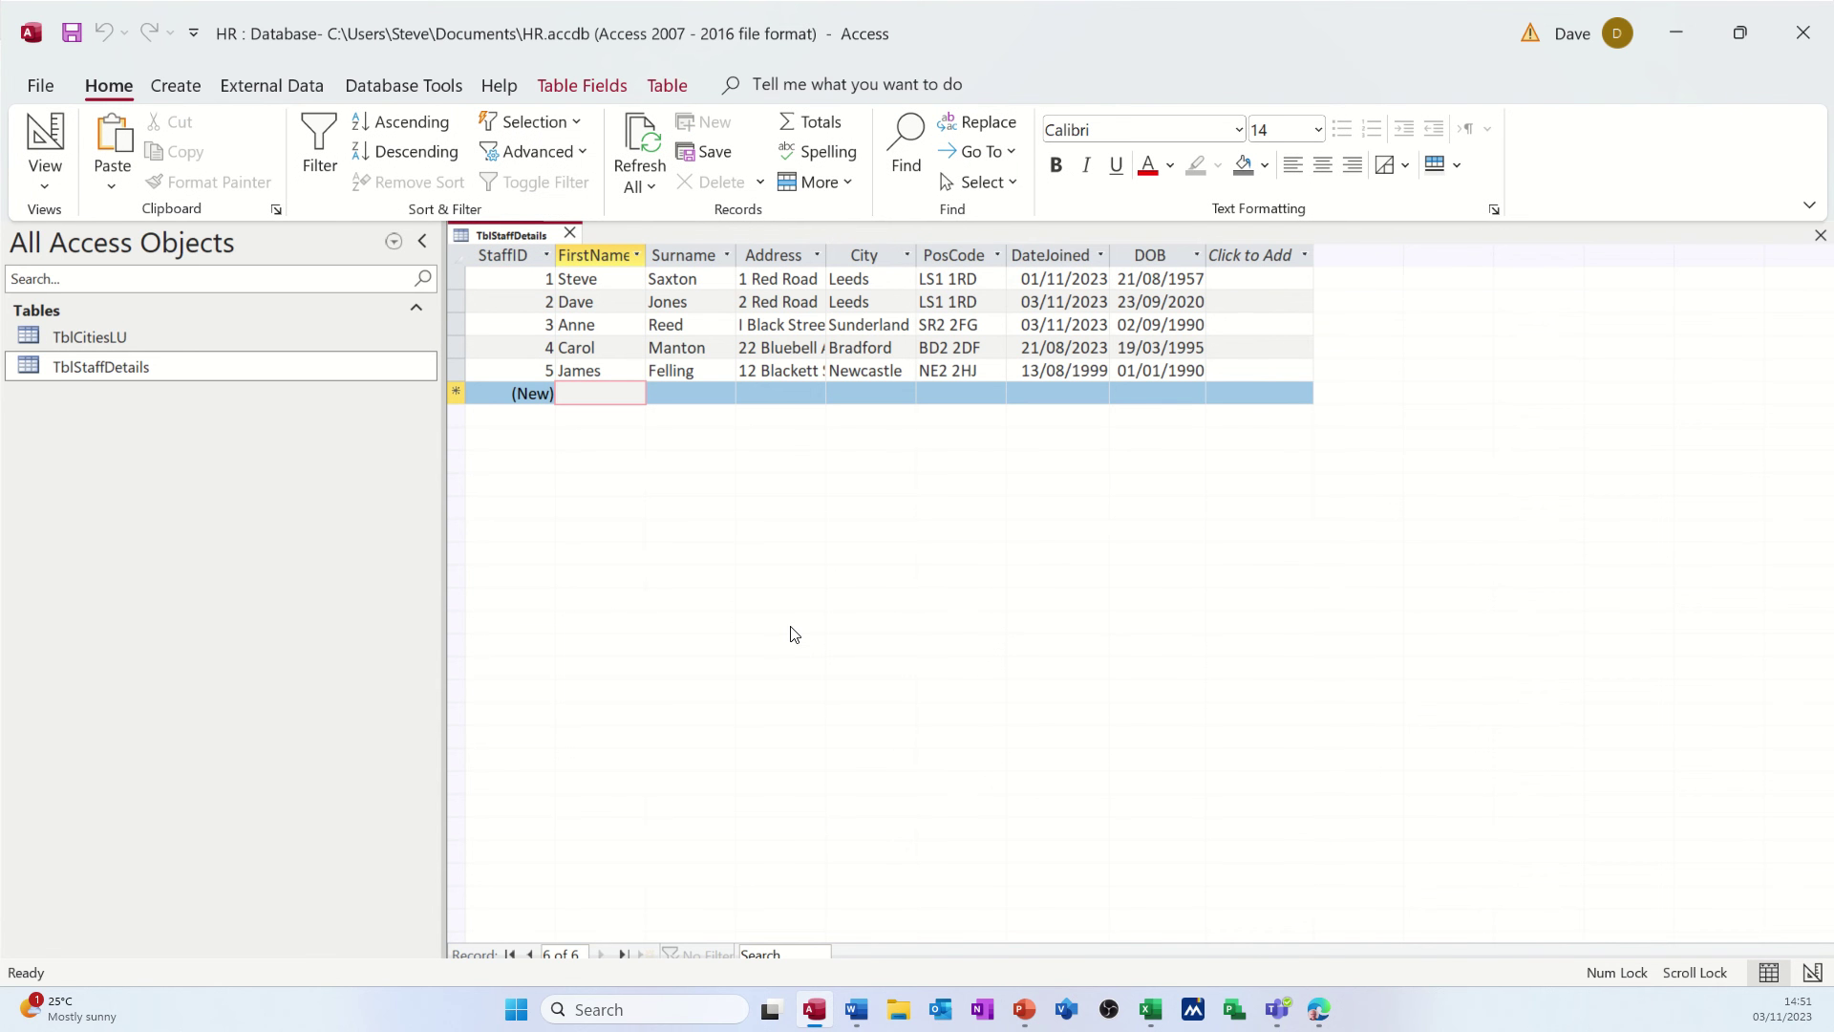
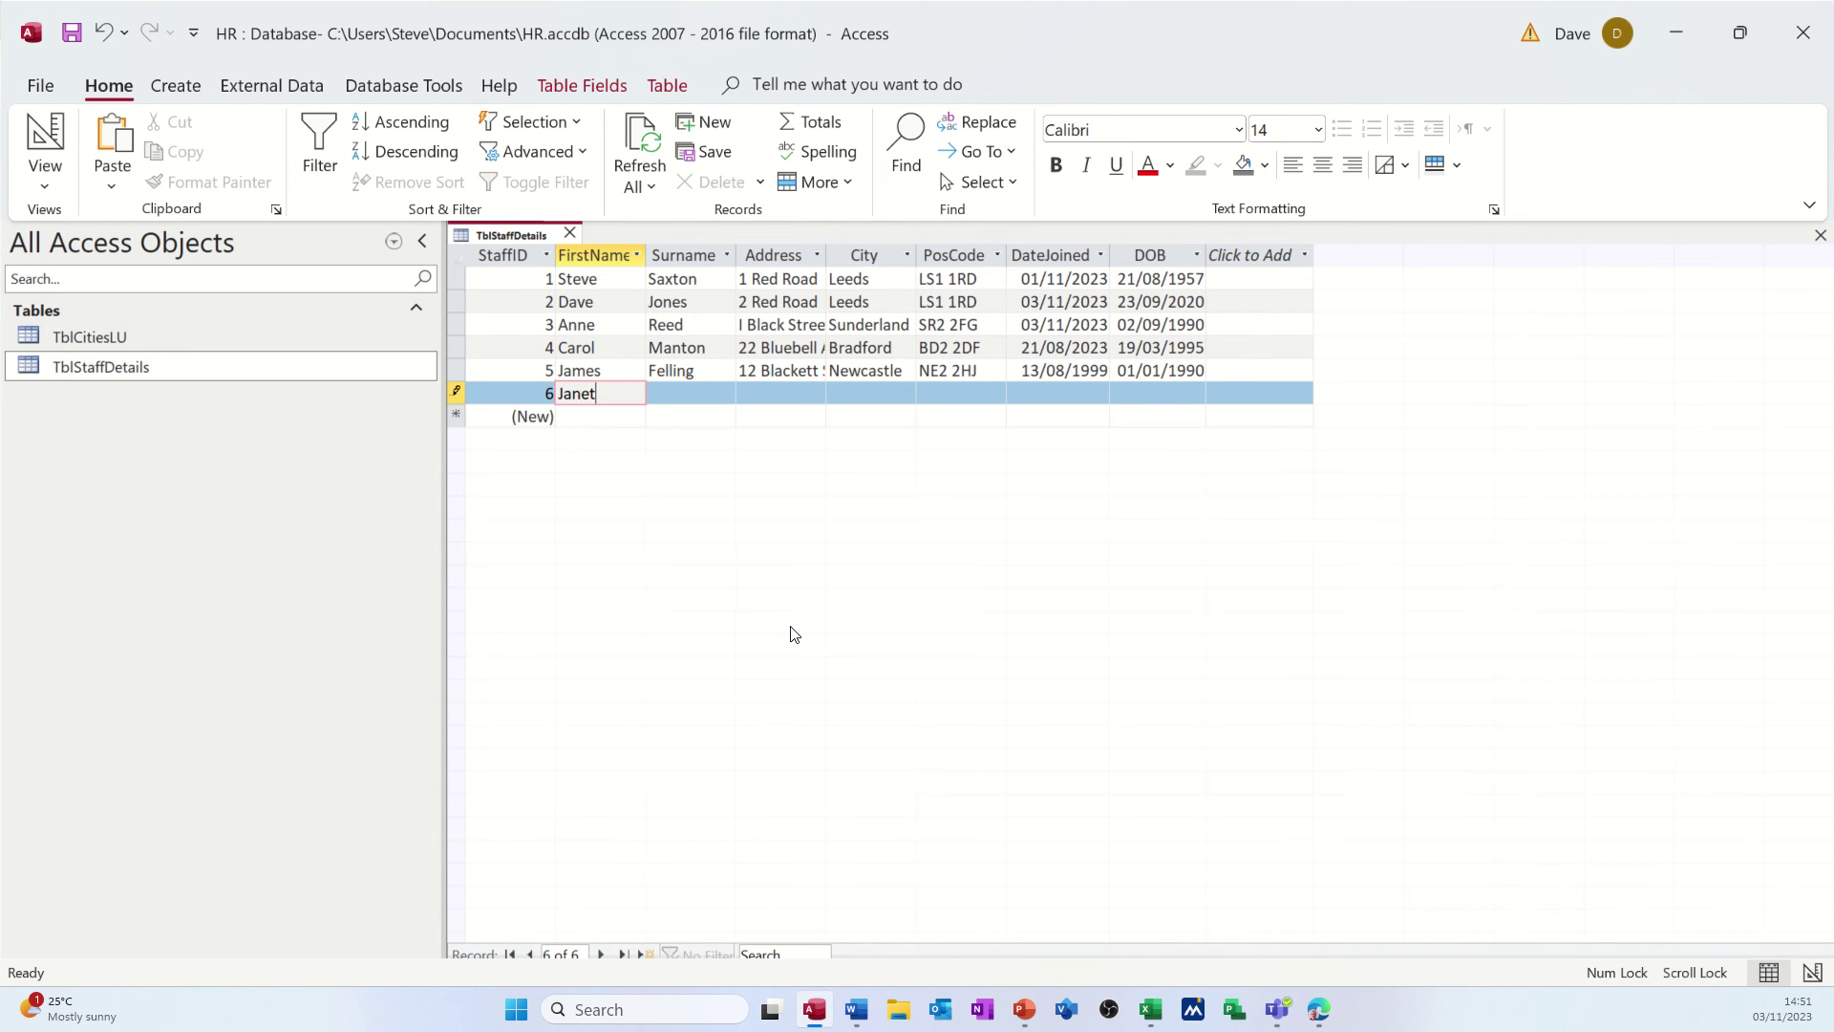
key(Tab)
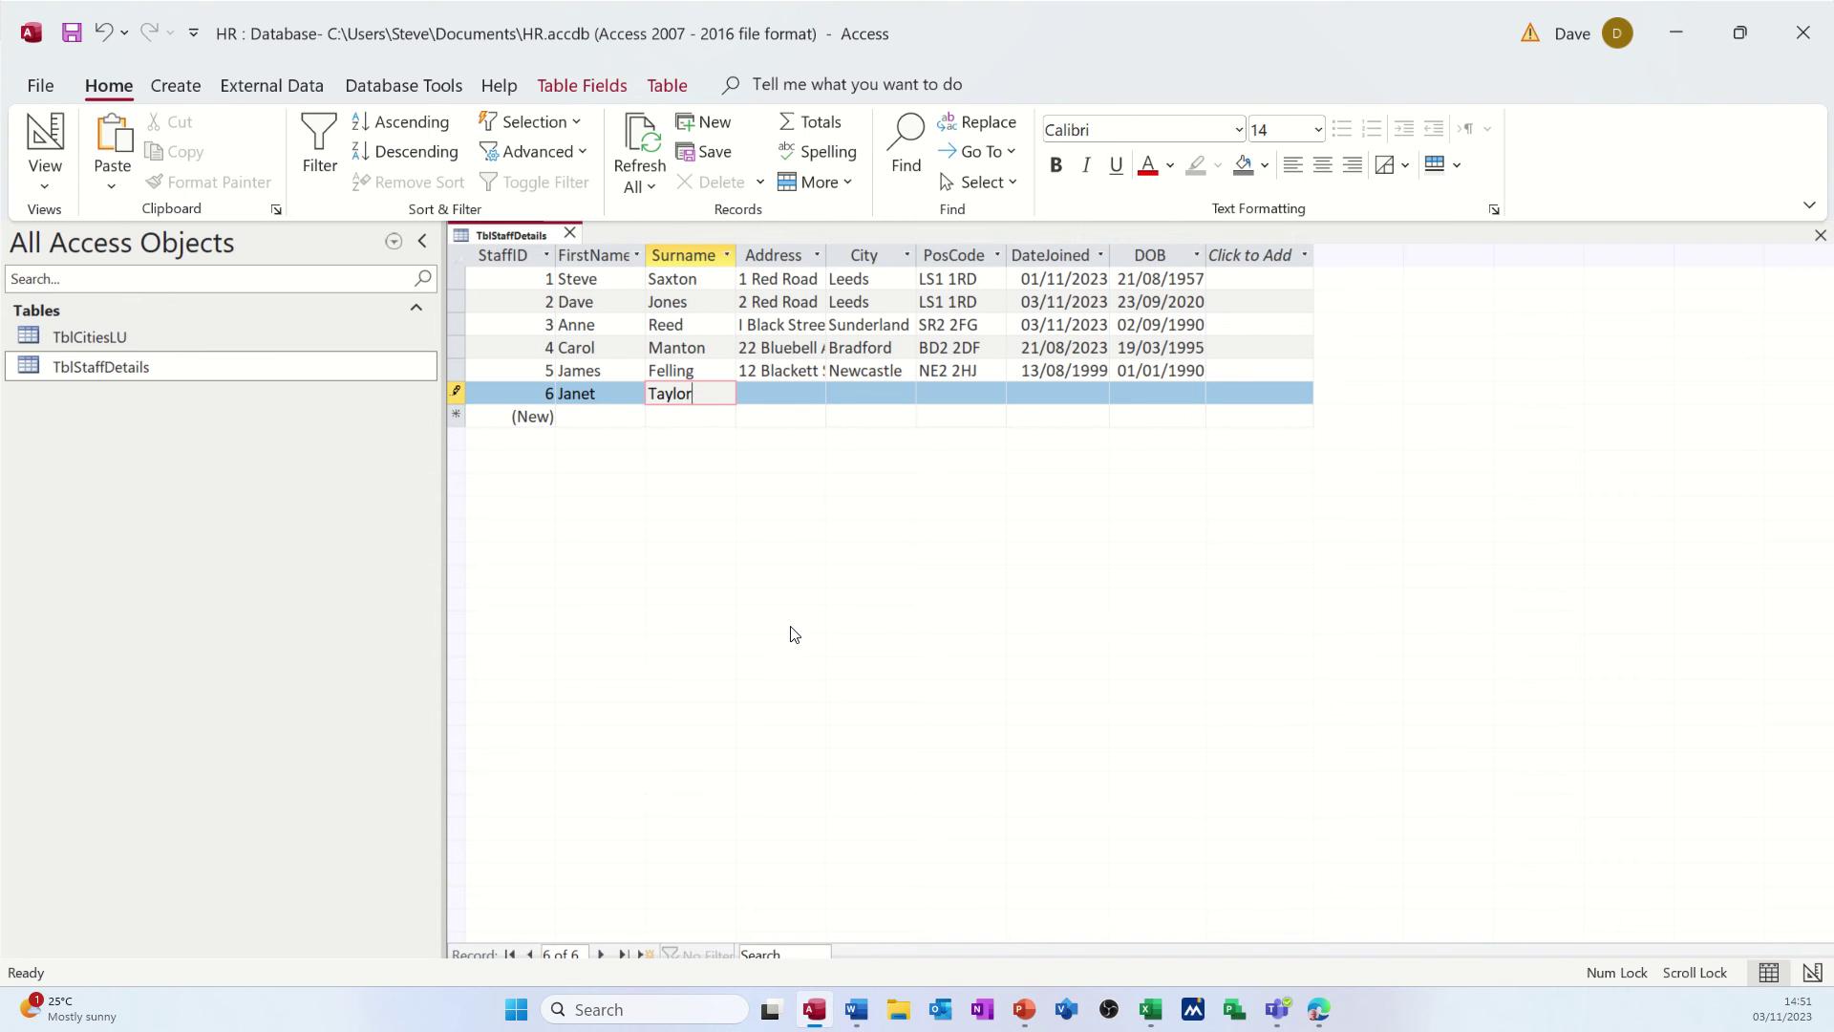
key(Tab)
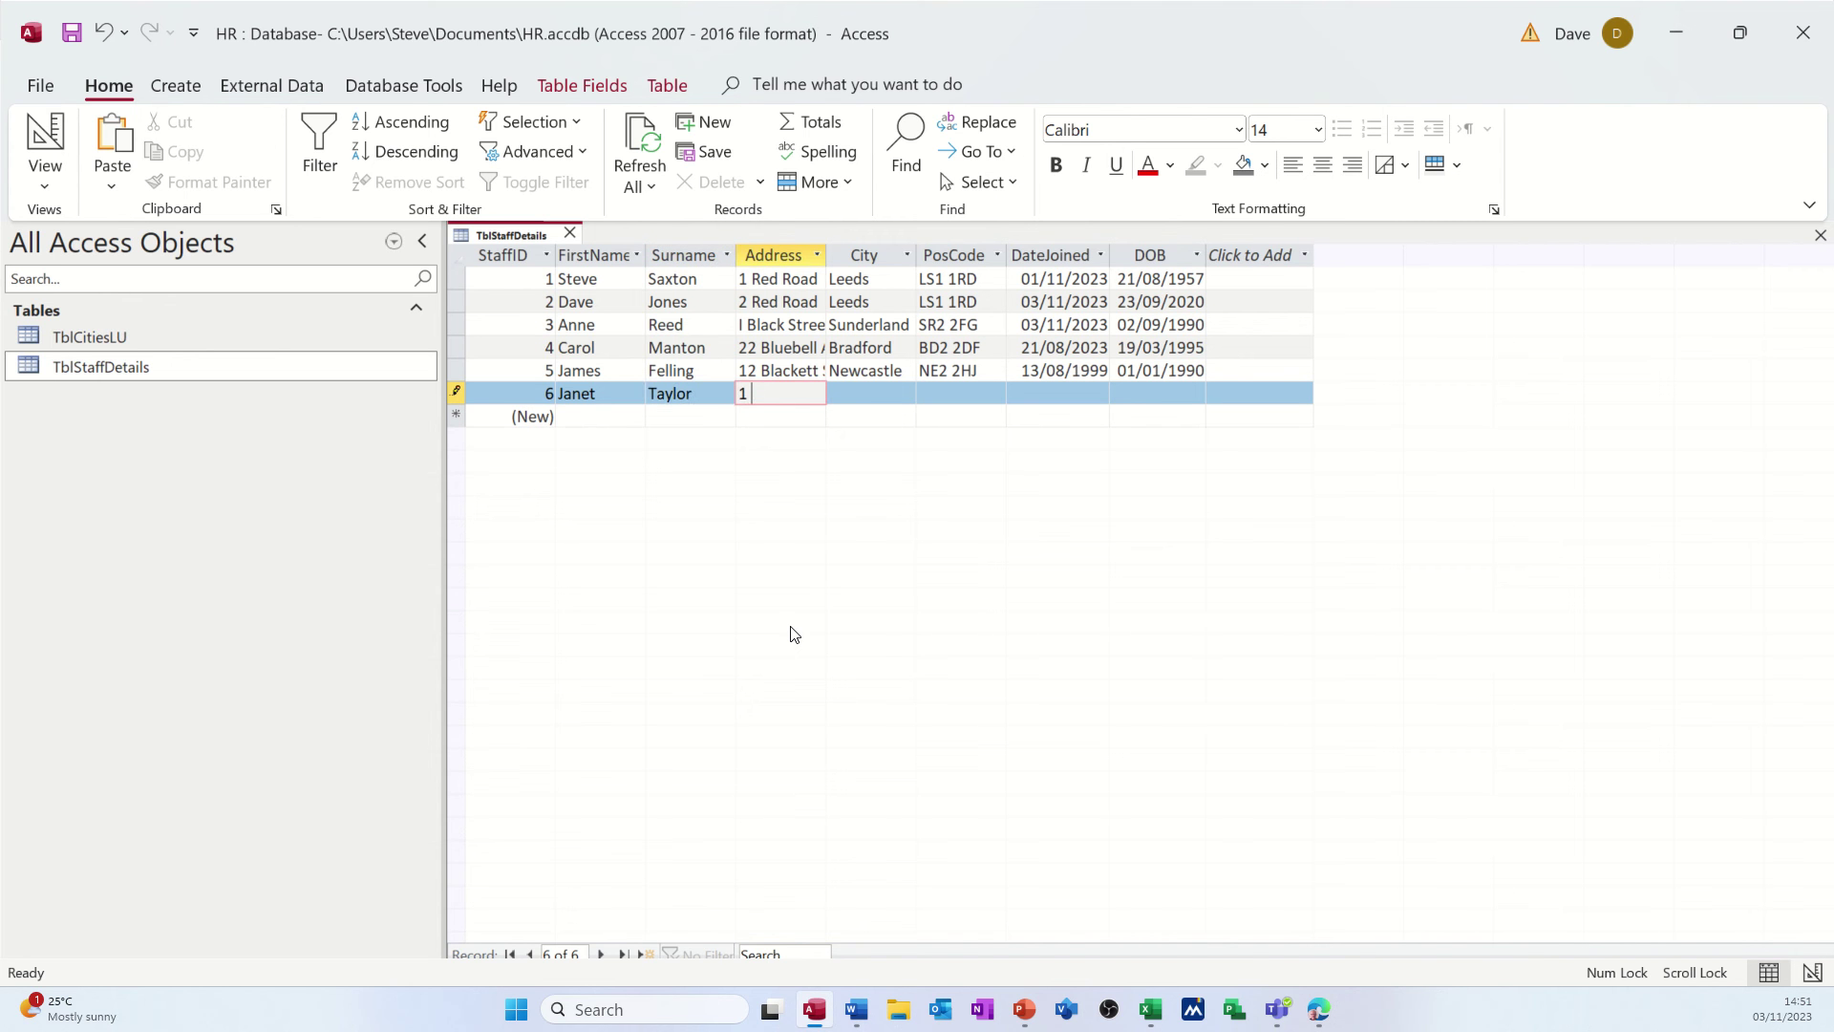
key(Tab)
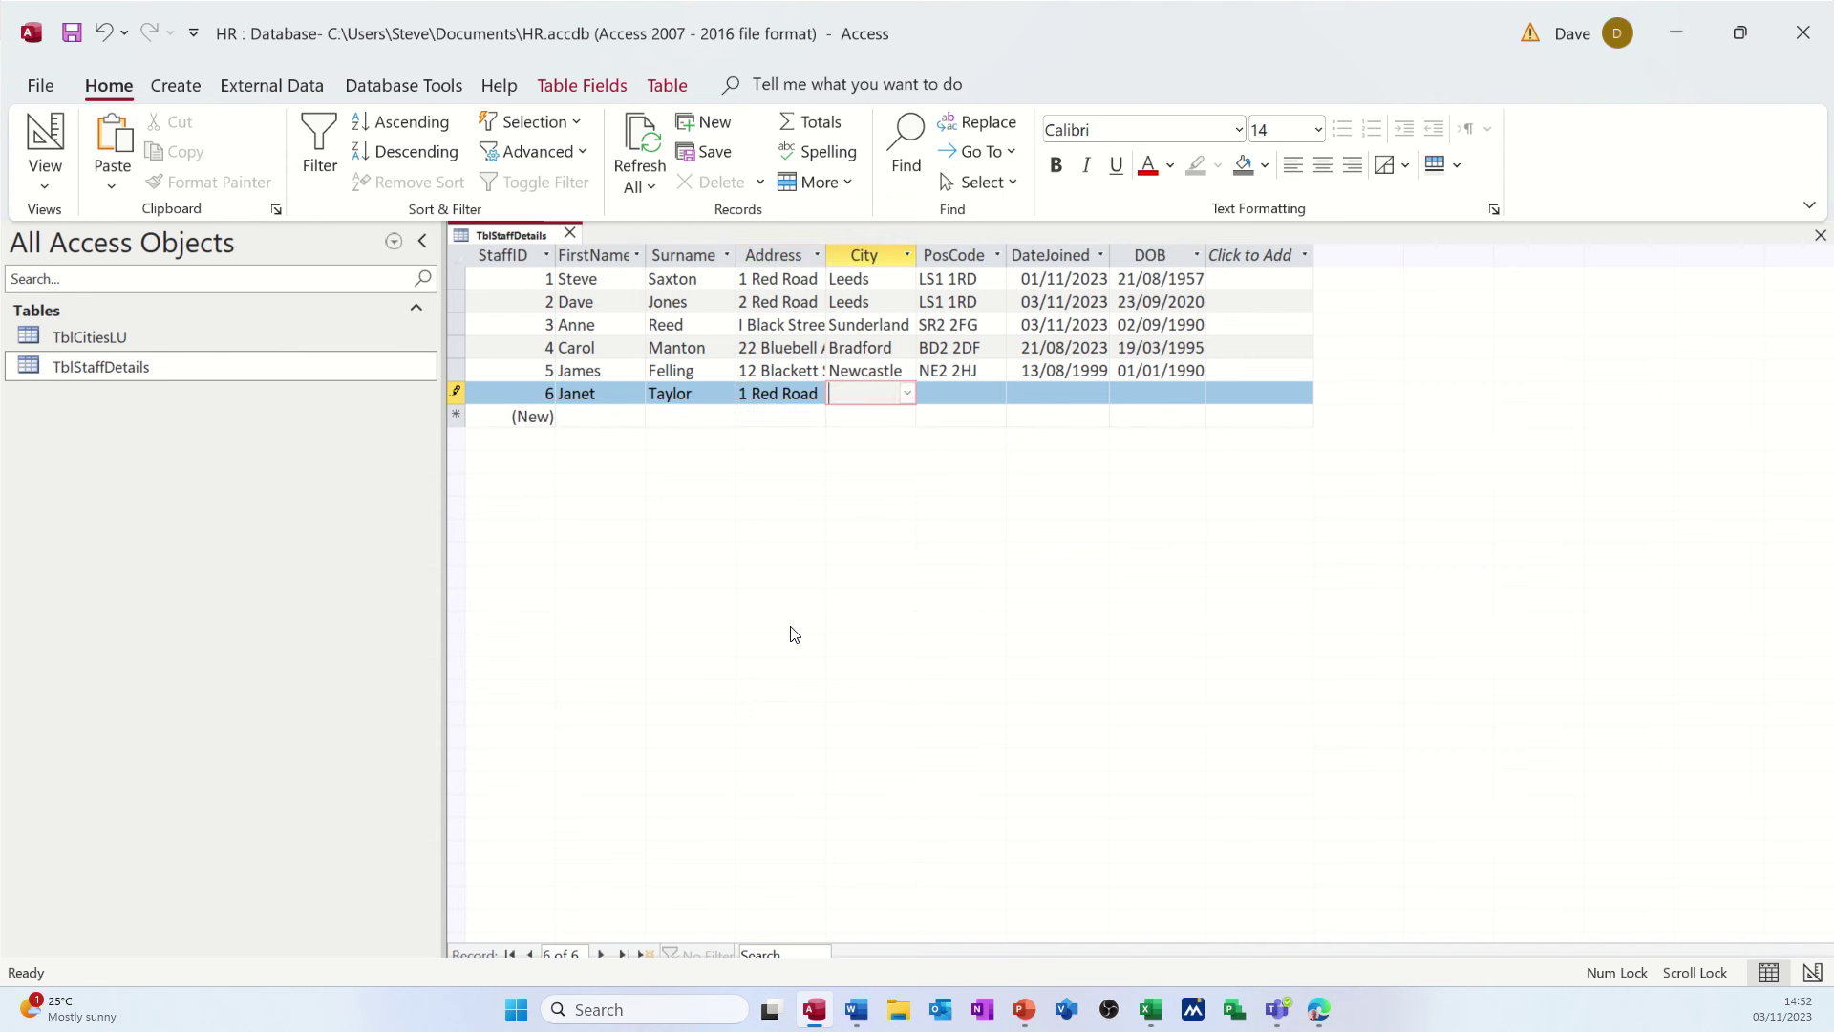
- Set the new record's city to Derby from the lookup list
click(907, 396)
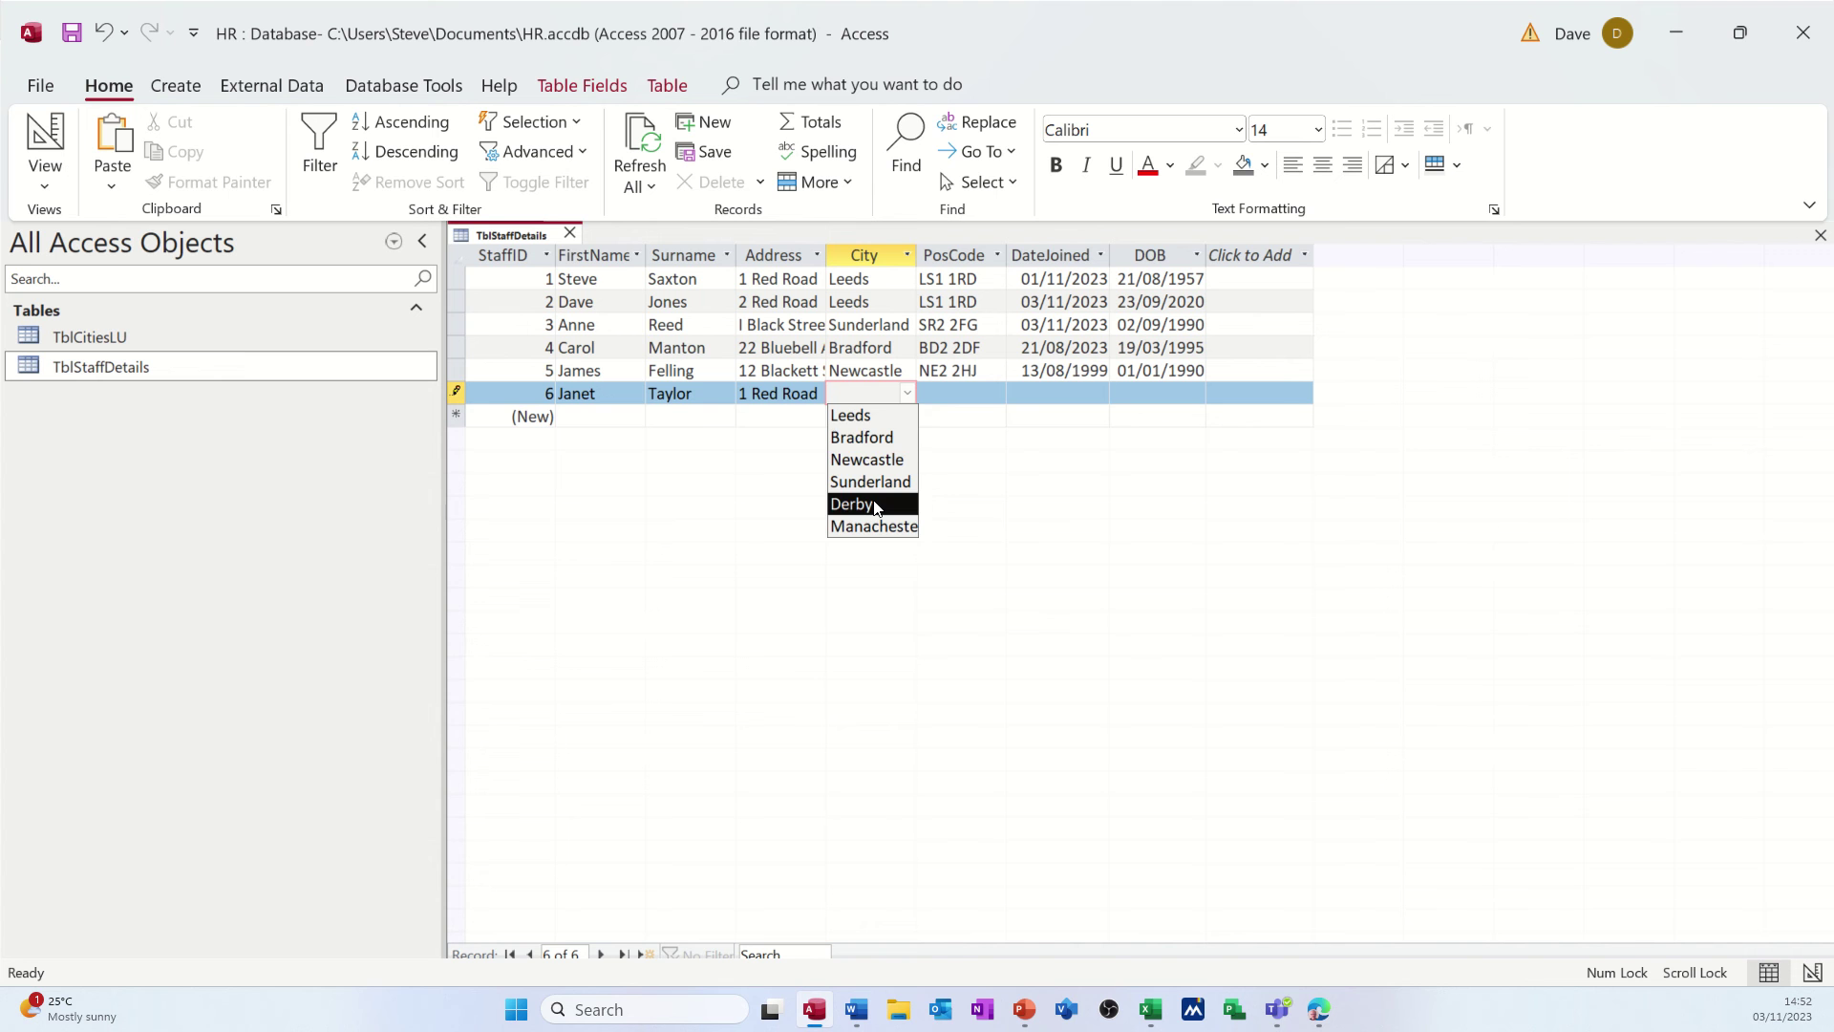
click(797, 390)
click(797, 389)
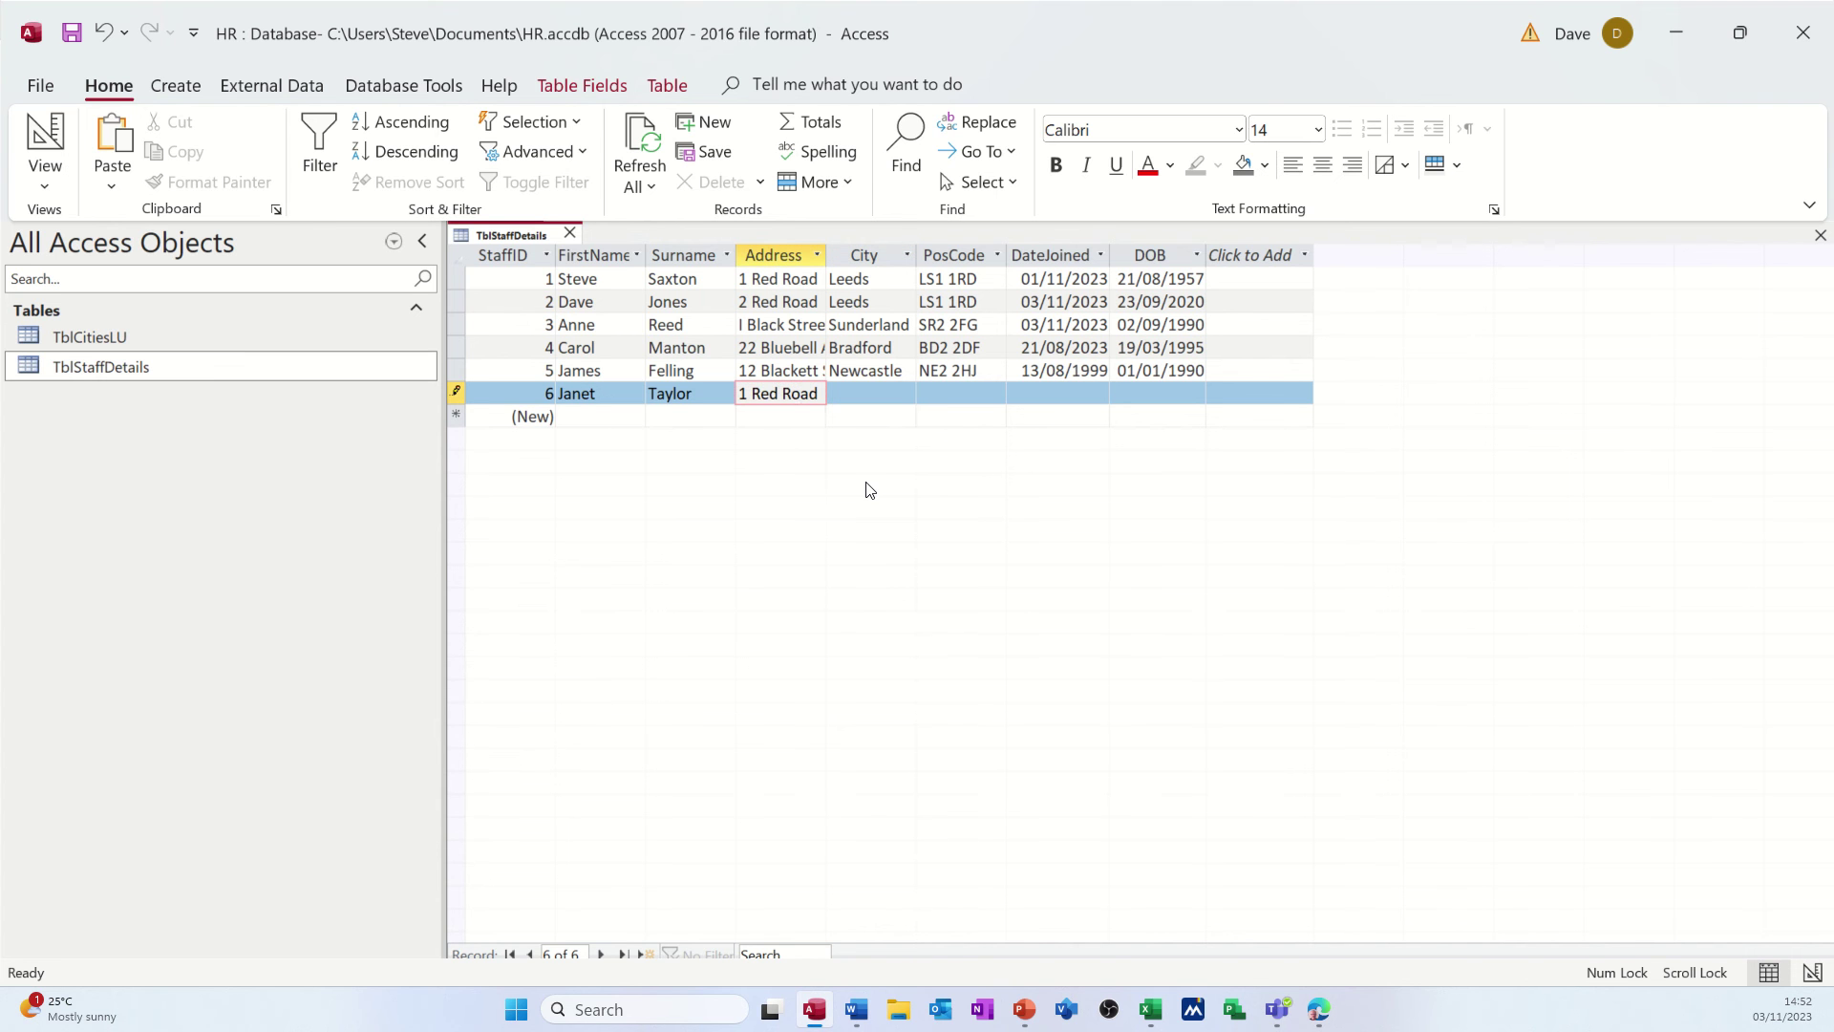
key(Tab)
text(d)
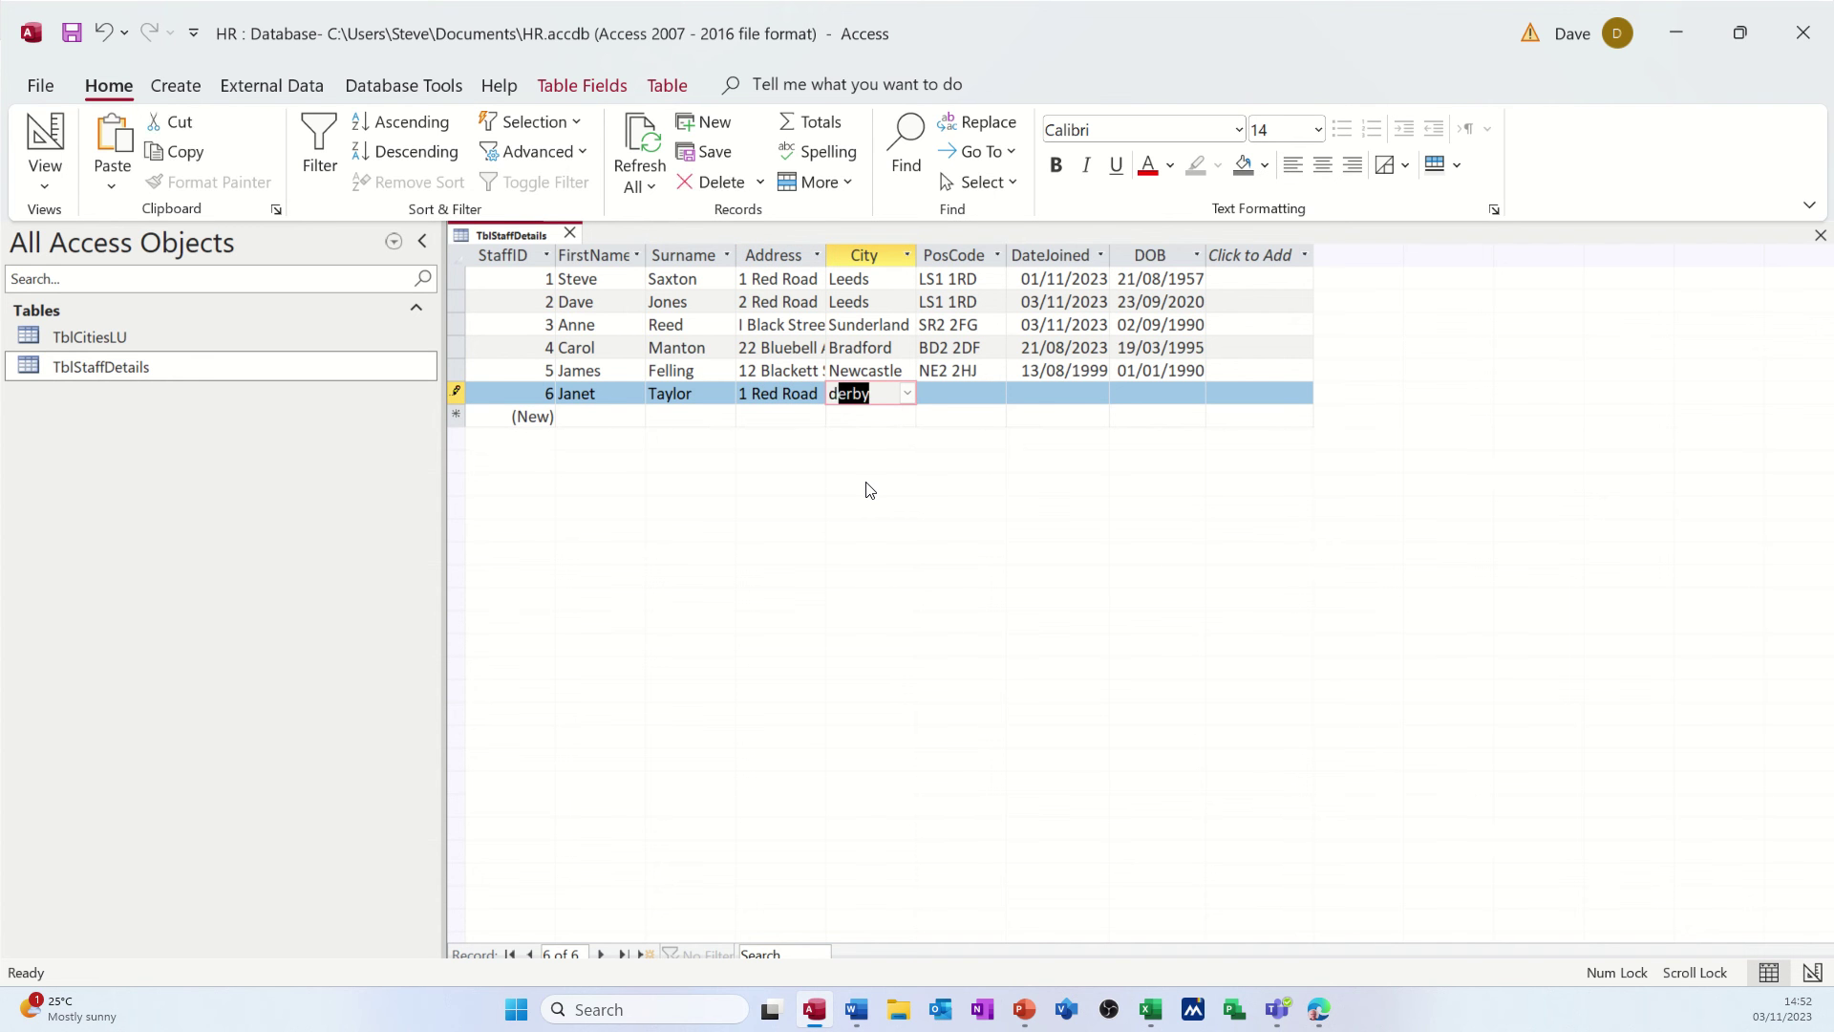
key(Tab)
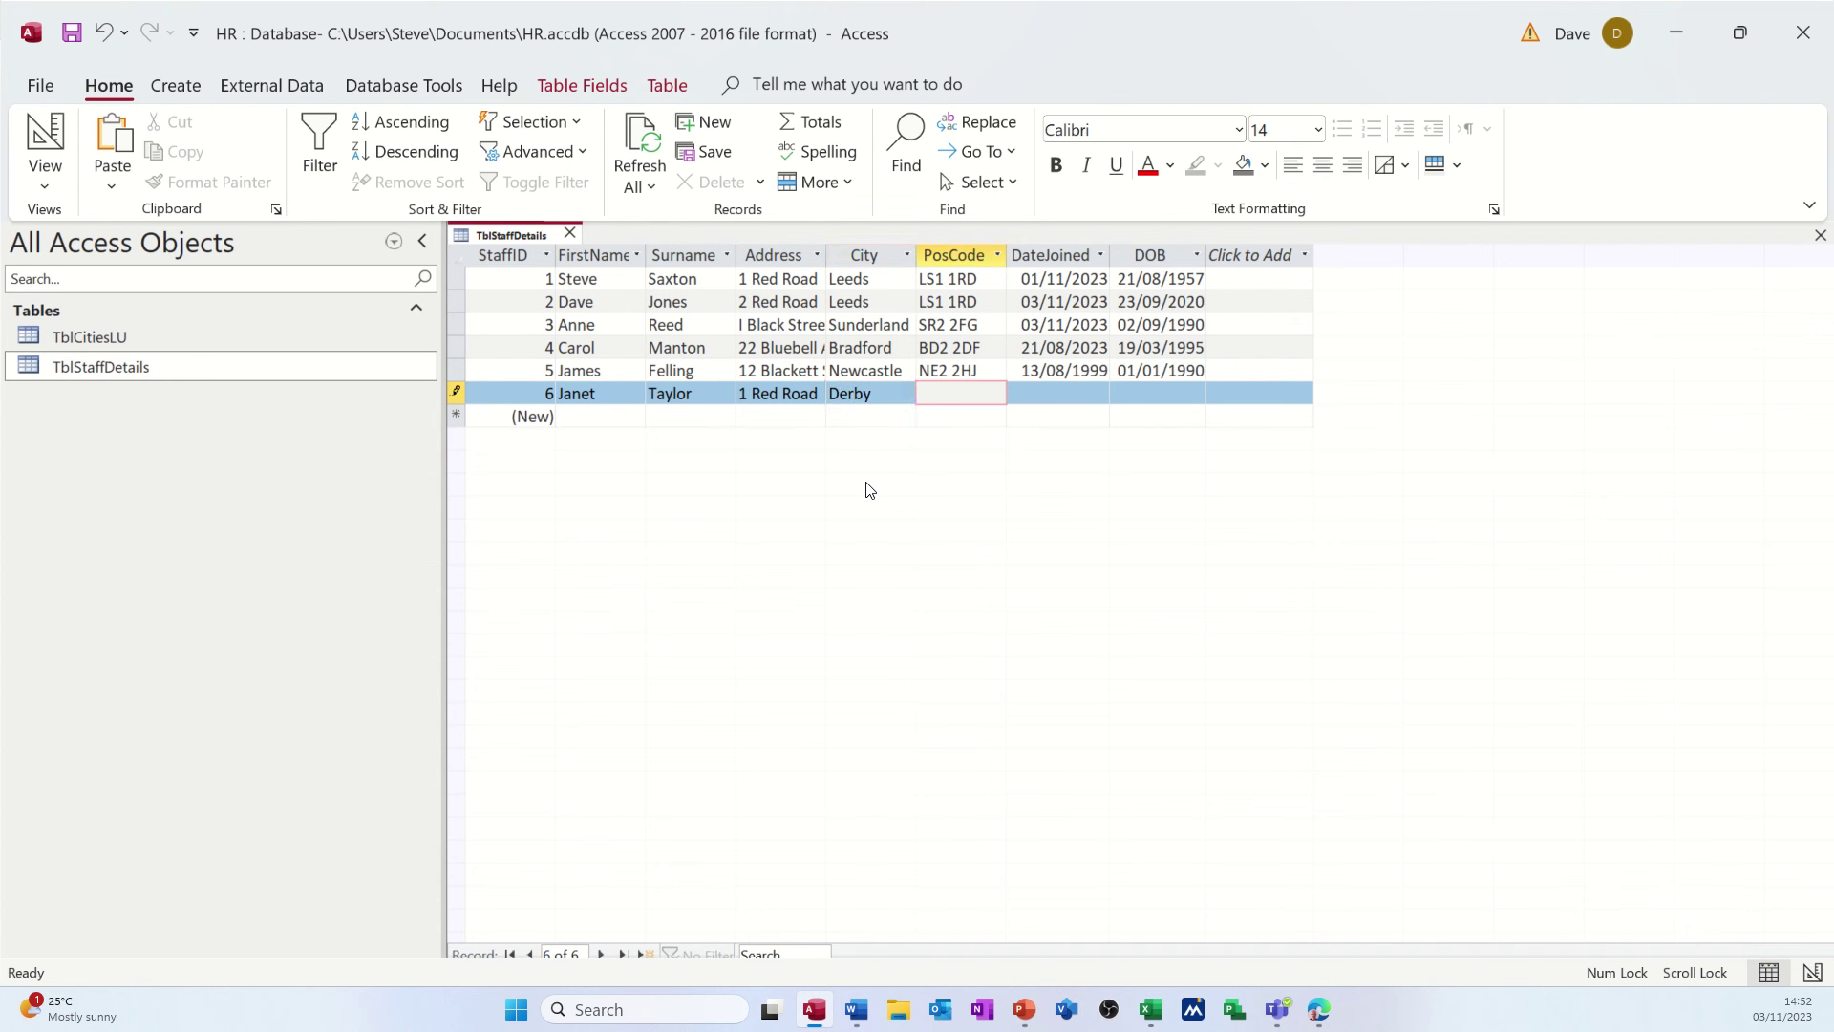
- Enter the postcode, today's date as DateJoined and DOB 01/01/2000, then save the record
text(DE1 4RF)
key(Tab)
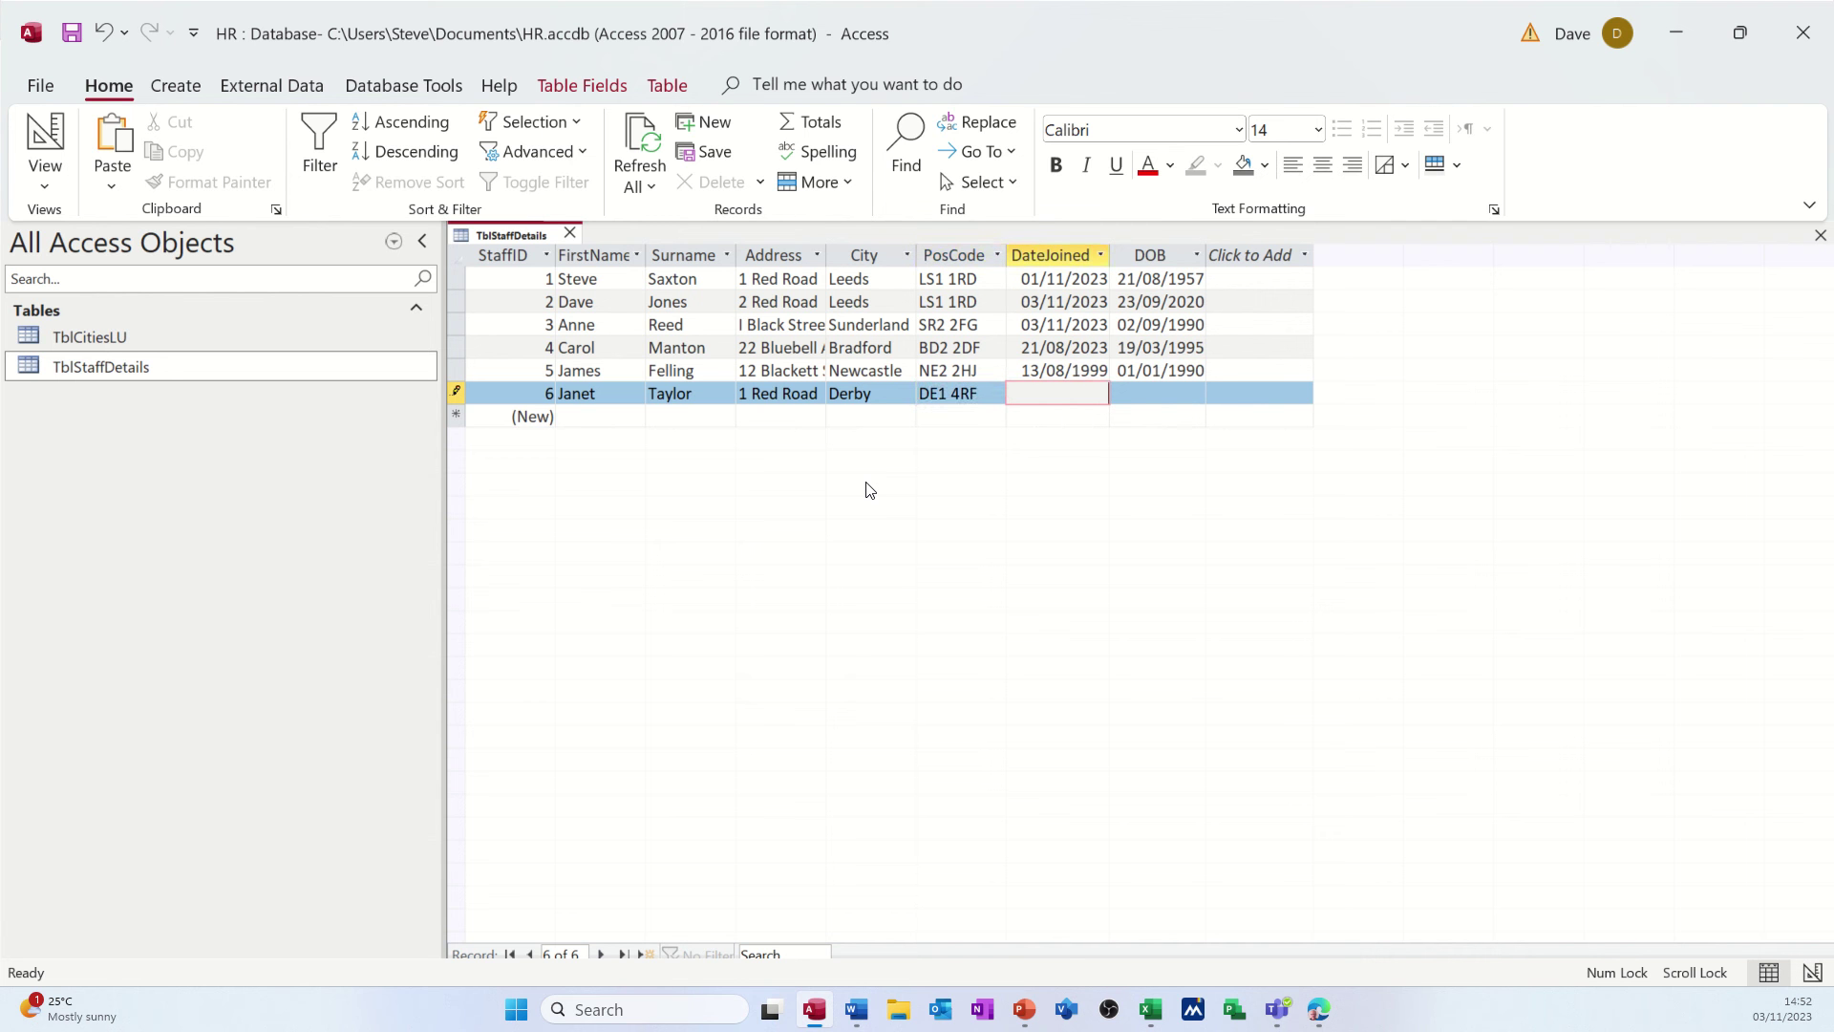
key(ctrl+semicolon)
key(Tab)
text(01/)
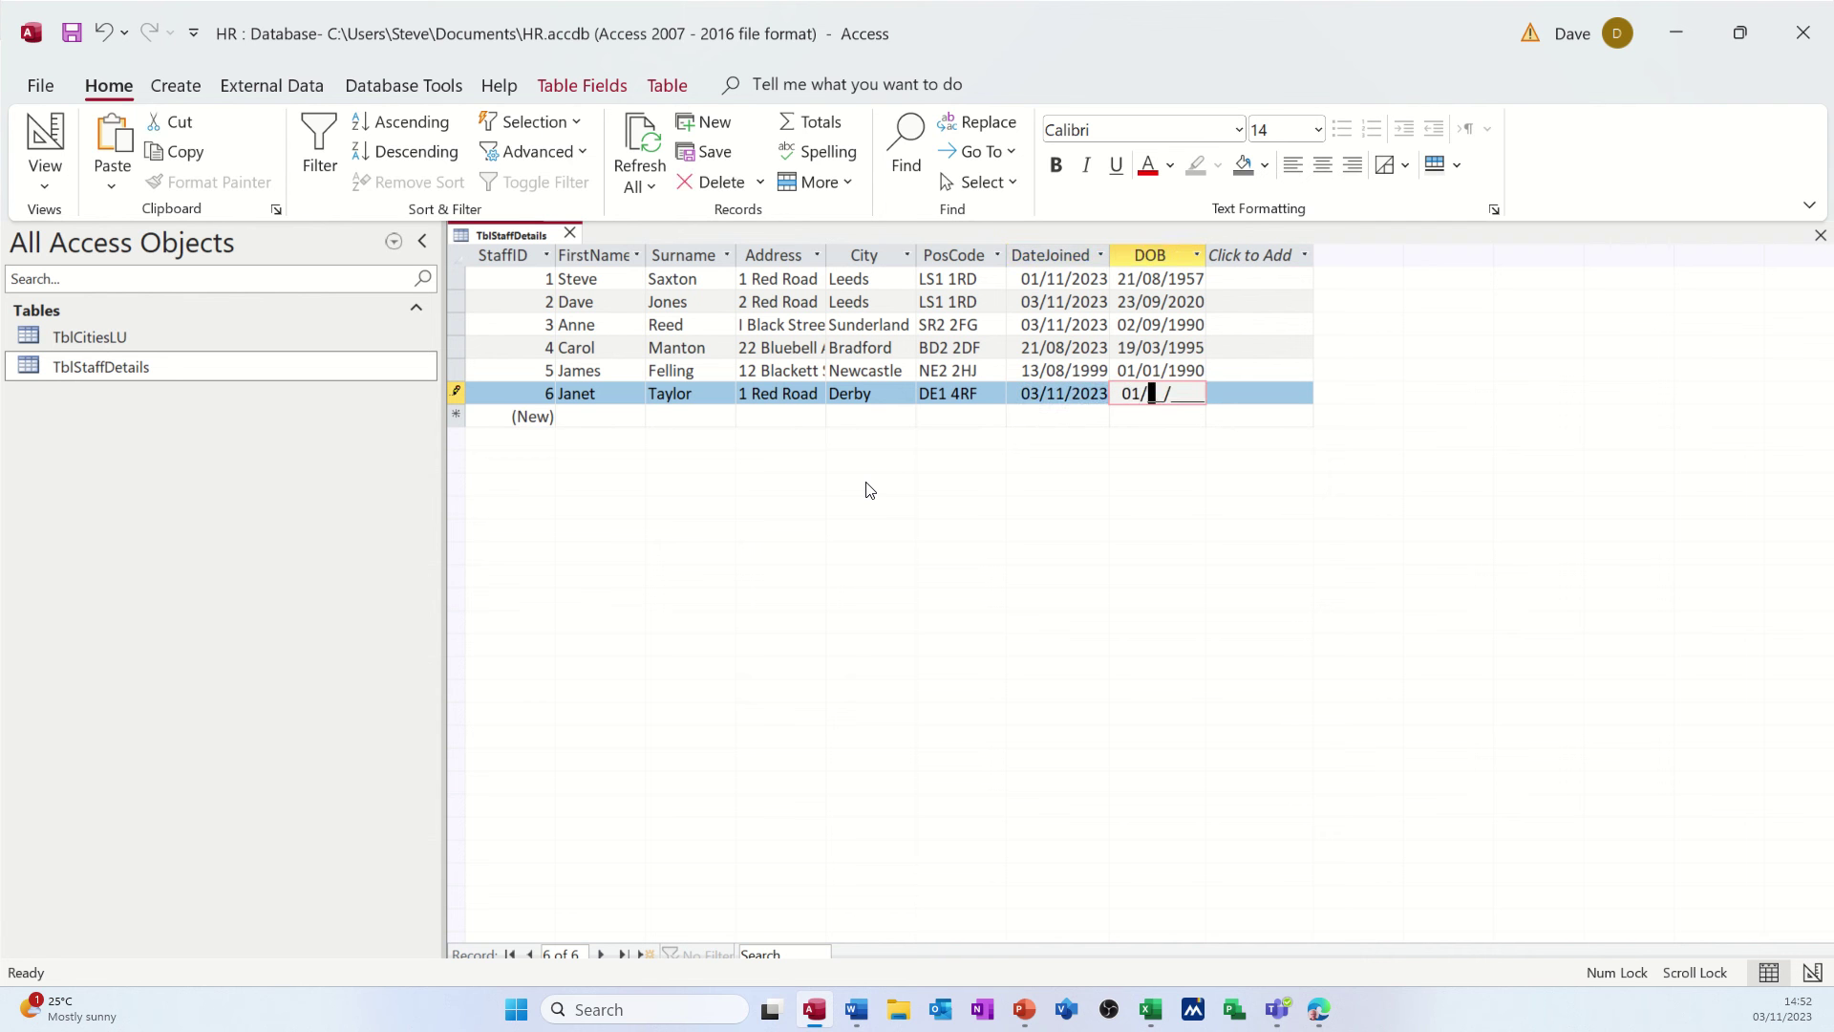
text(01/2000)
key(Tab)
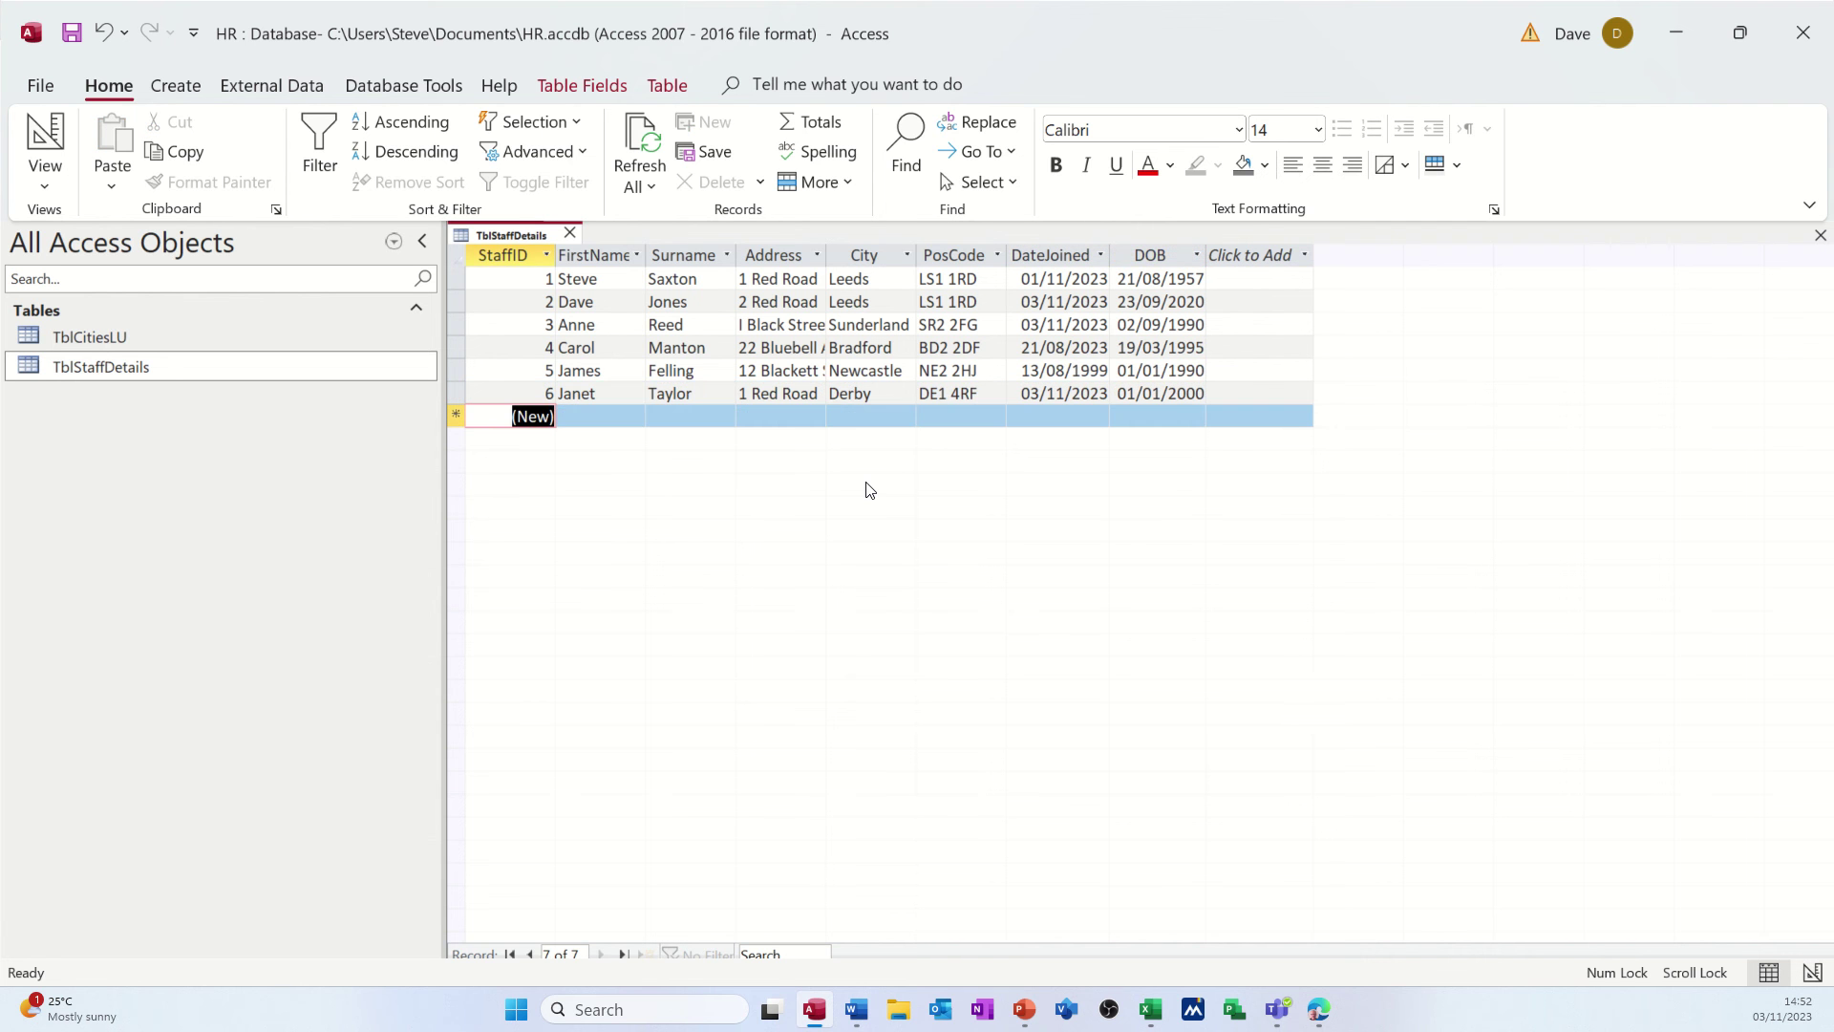
click(885, 398)
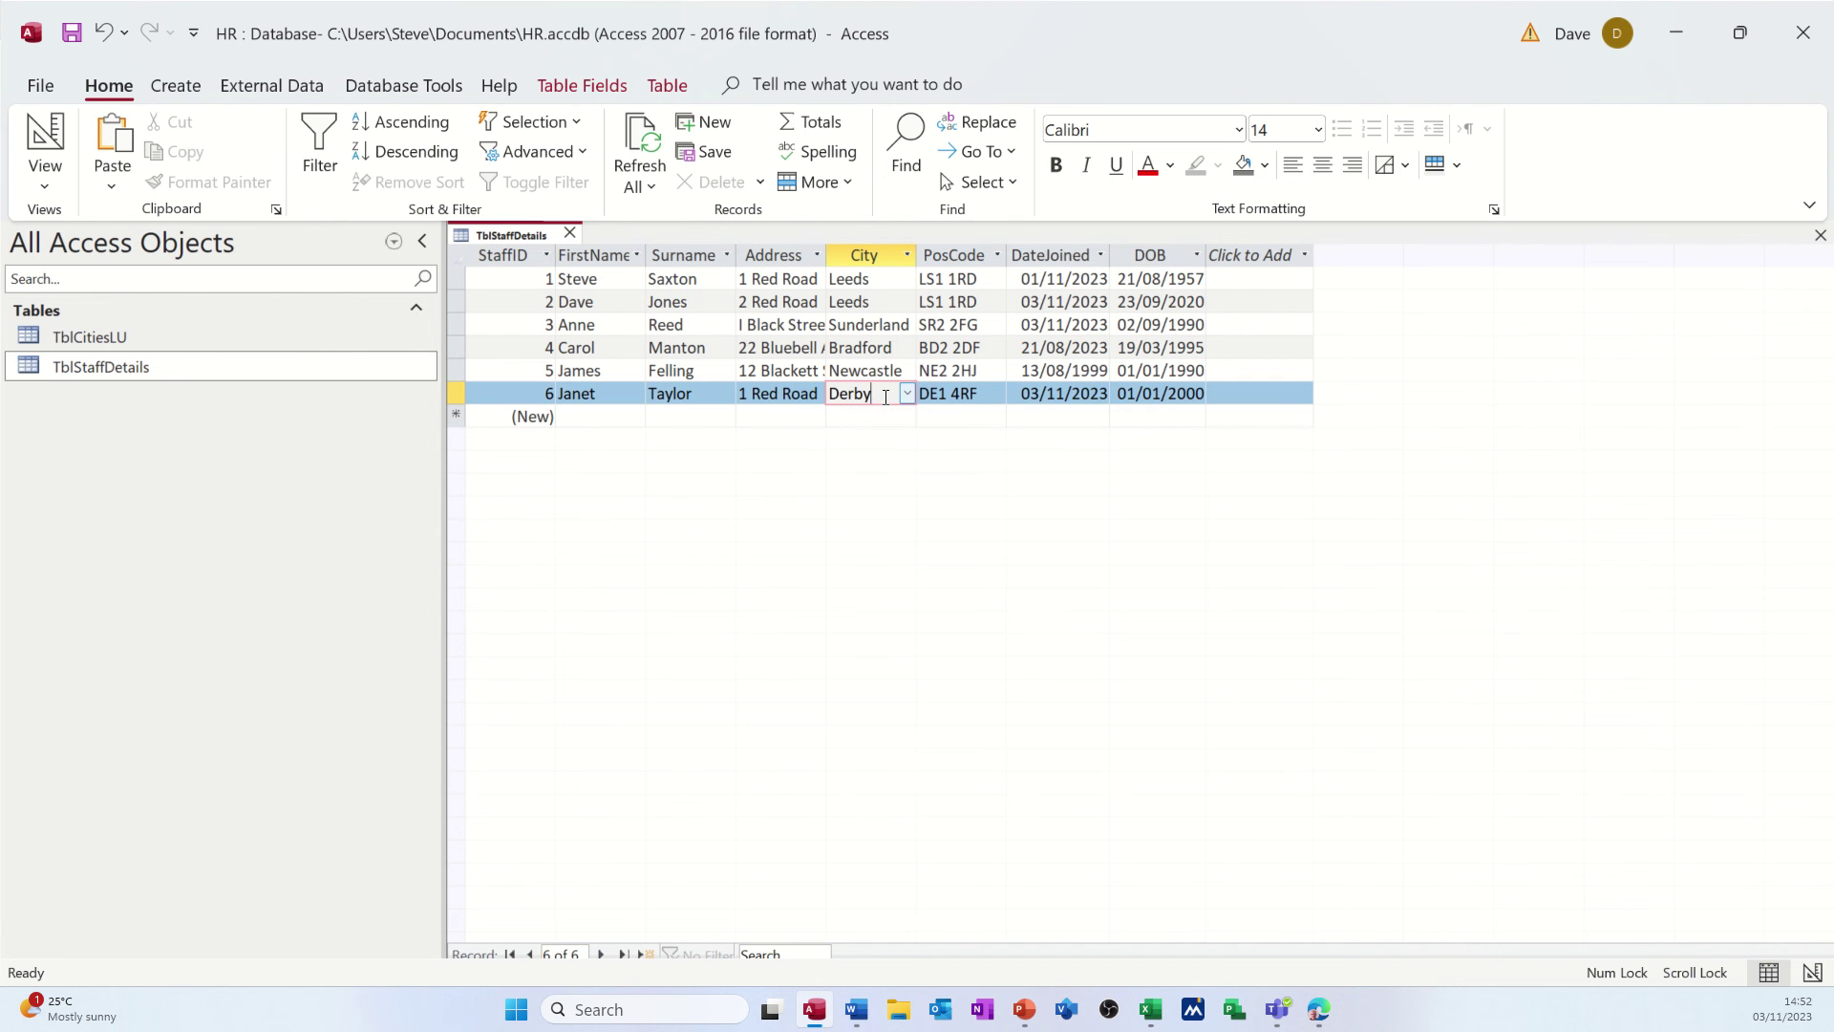
click(907, 396)
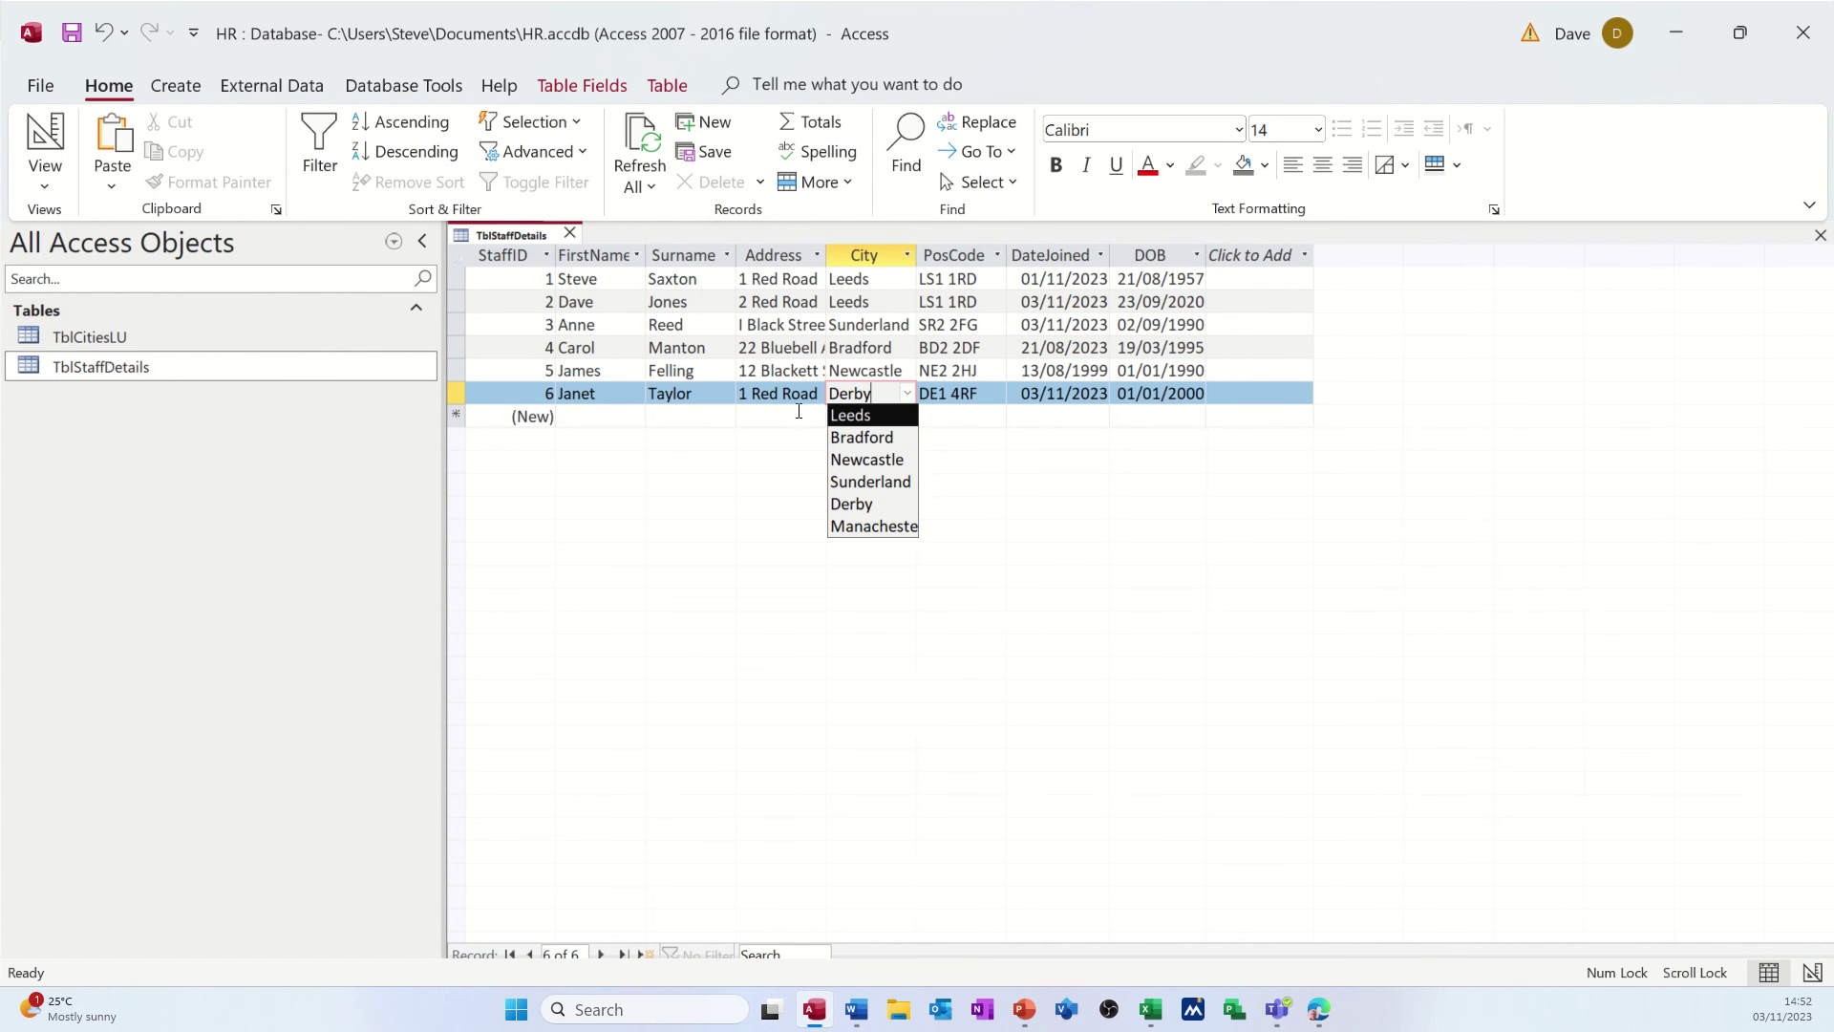
click(830, 395)
text(Gl)
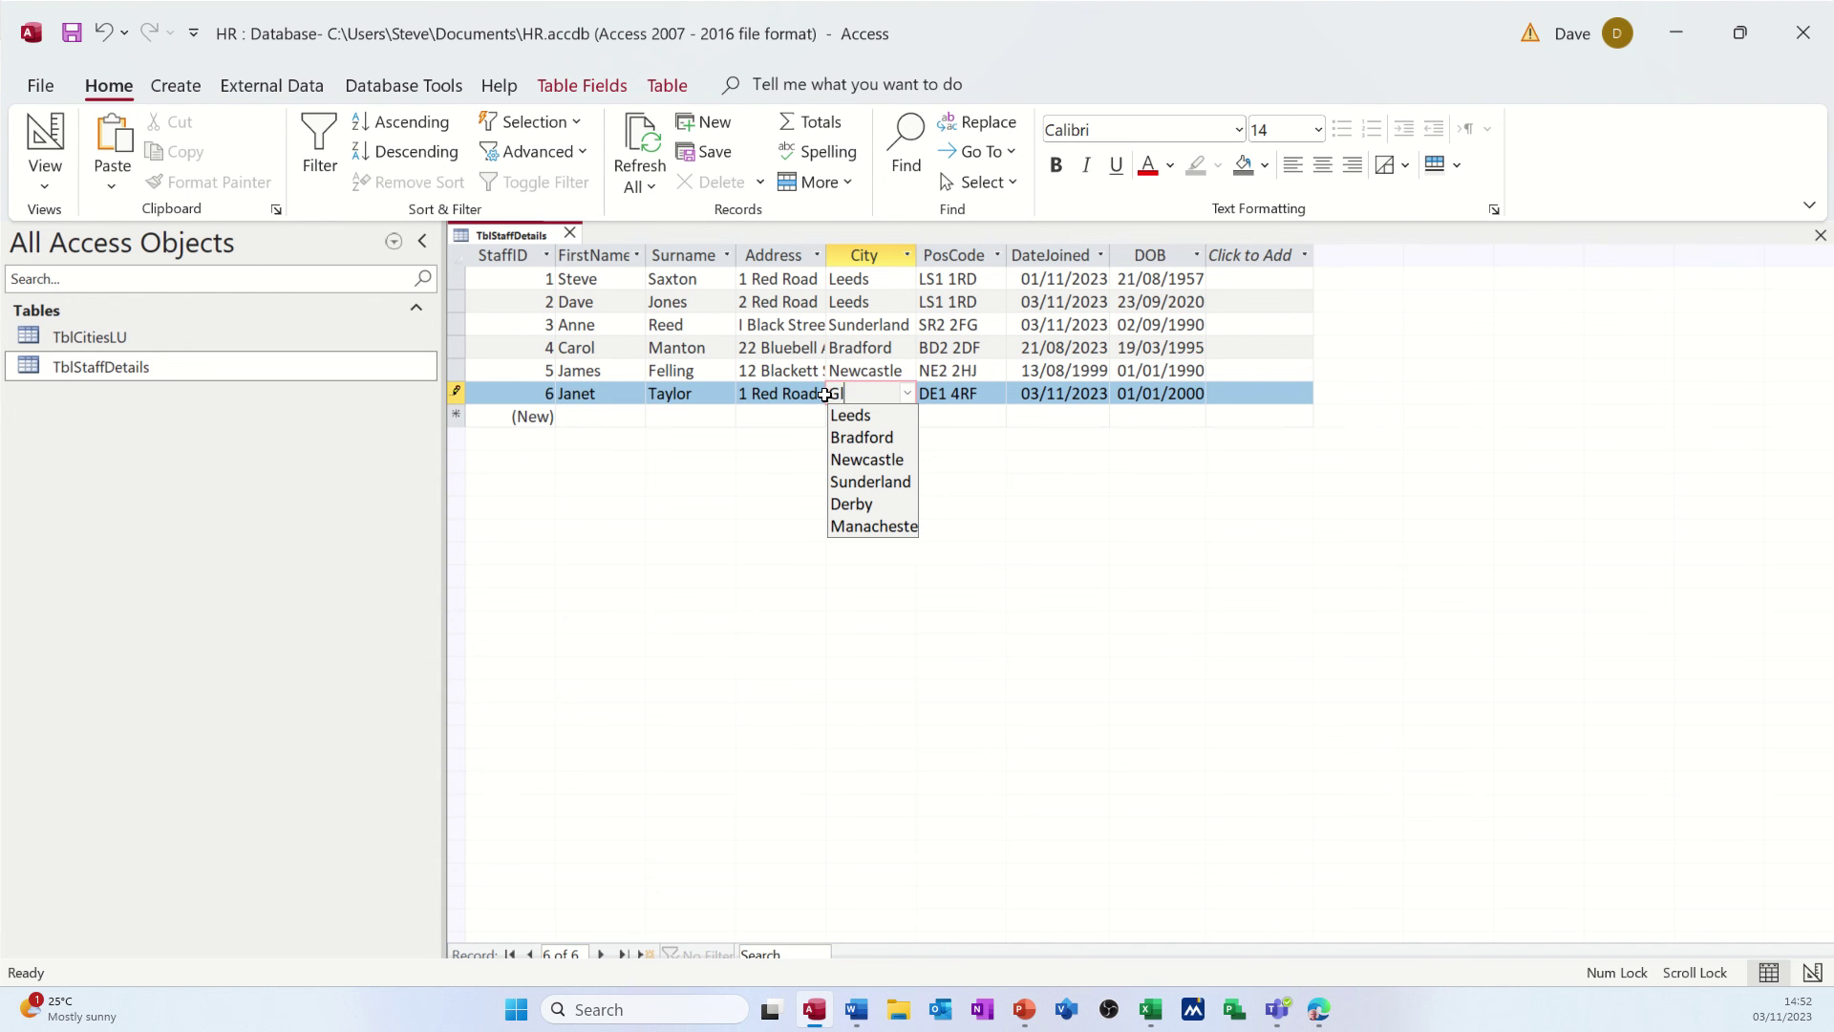
text(asgow)
click(800, 393)
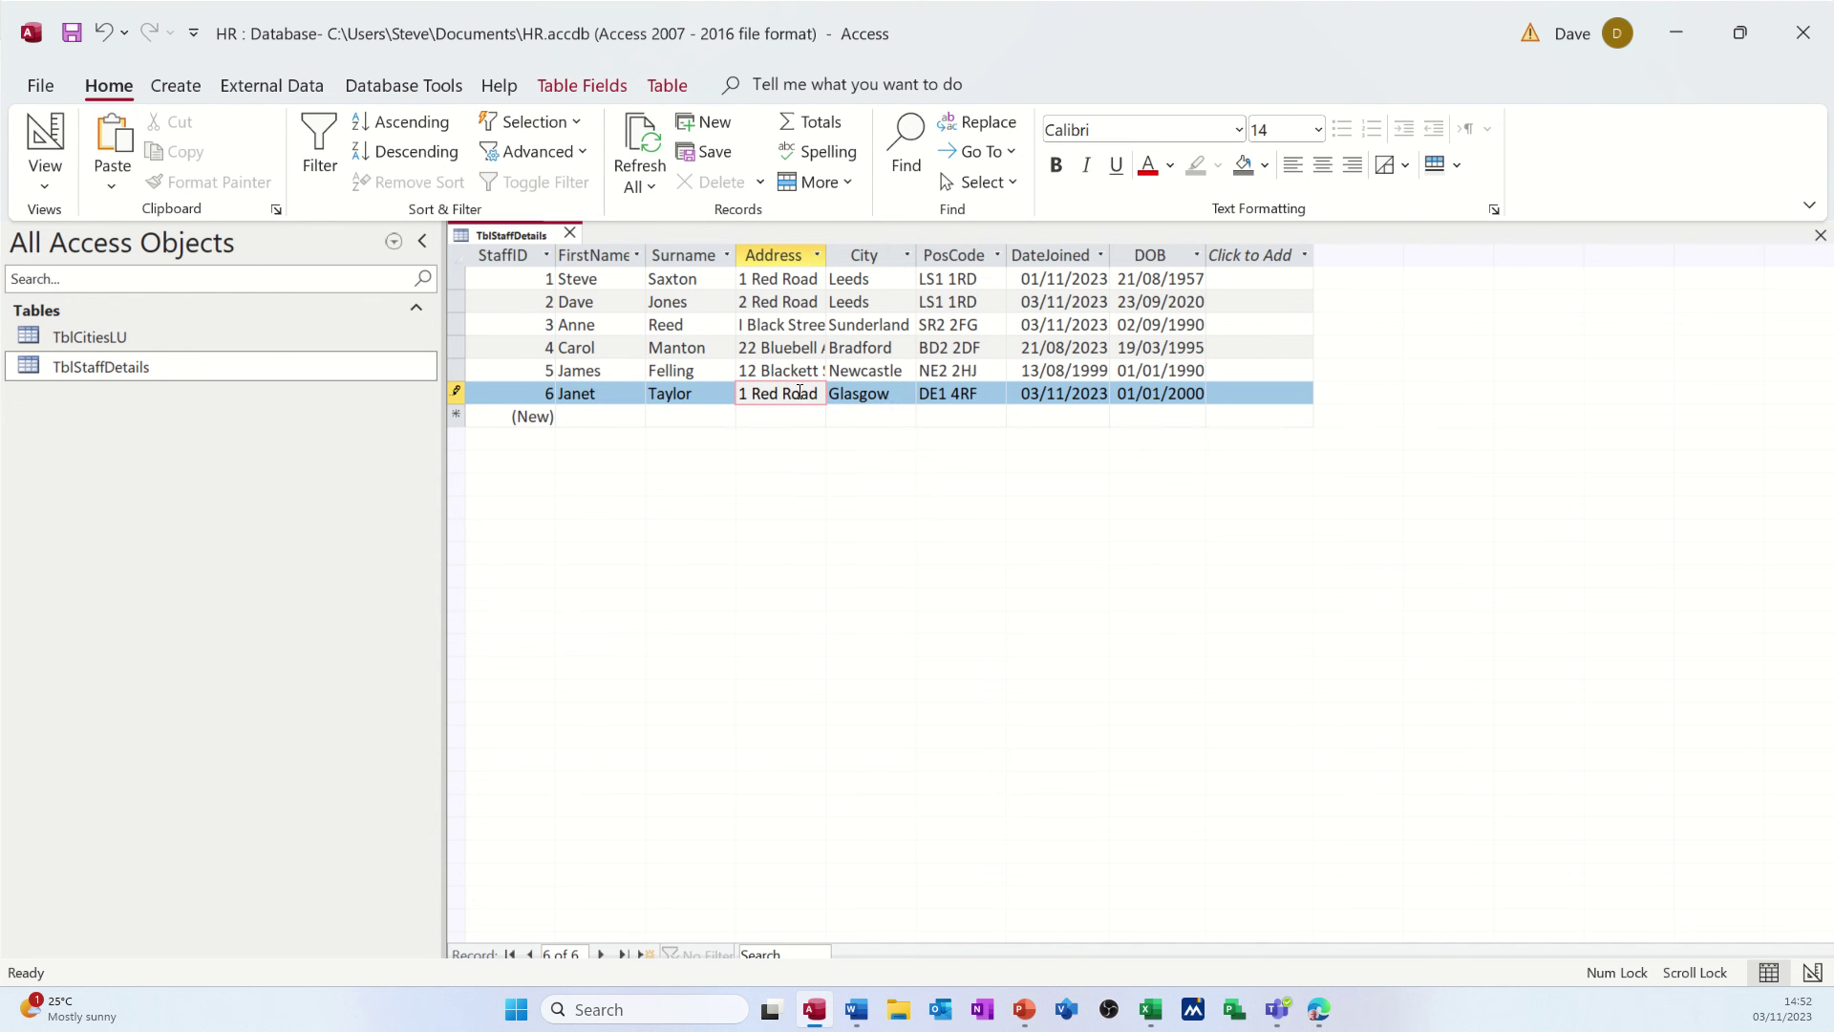
click(884, 413)
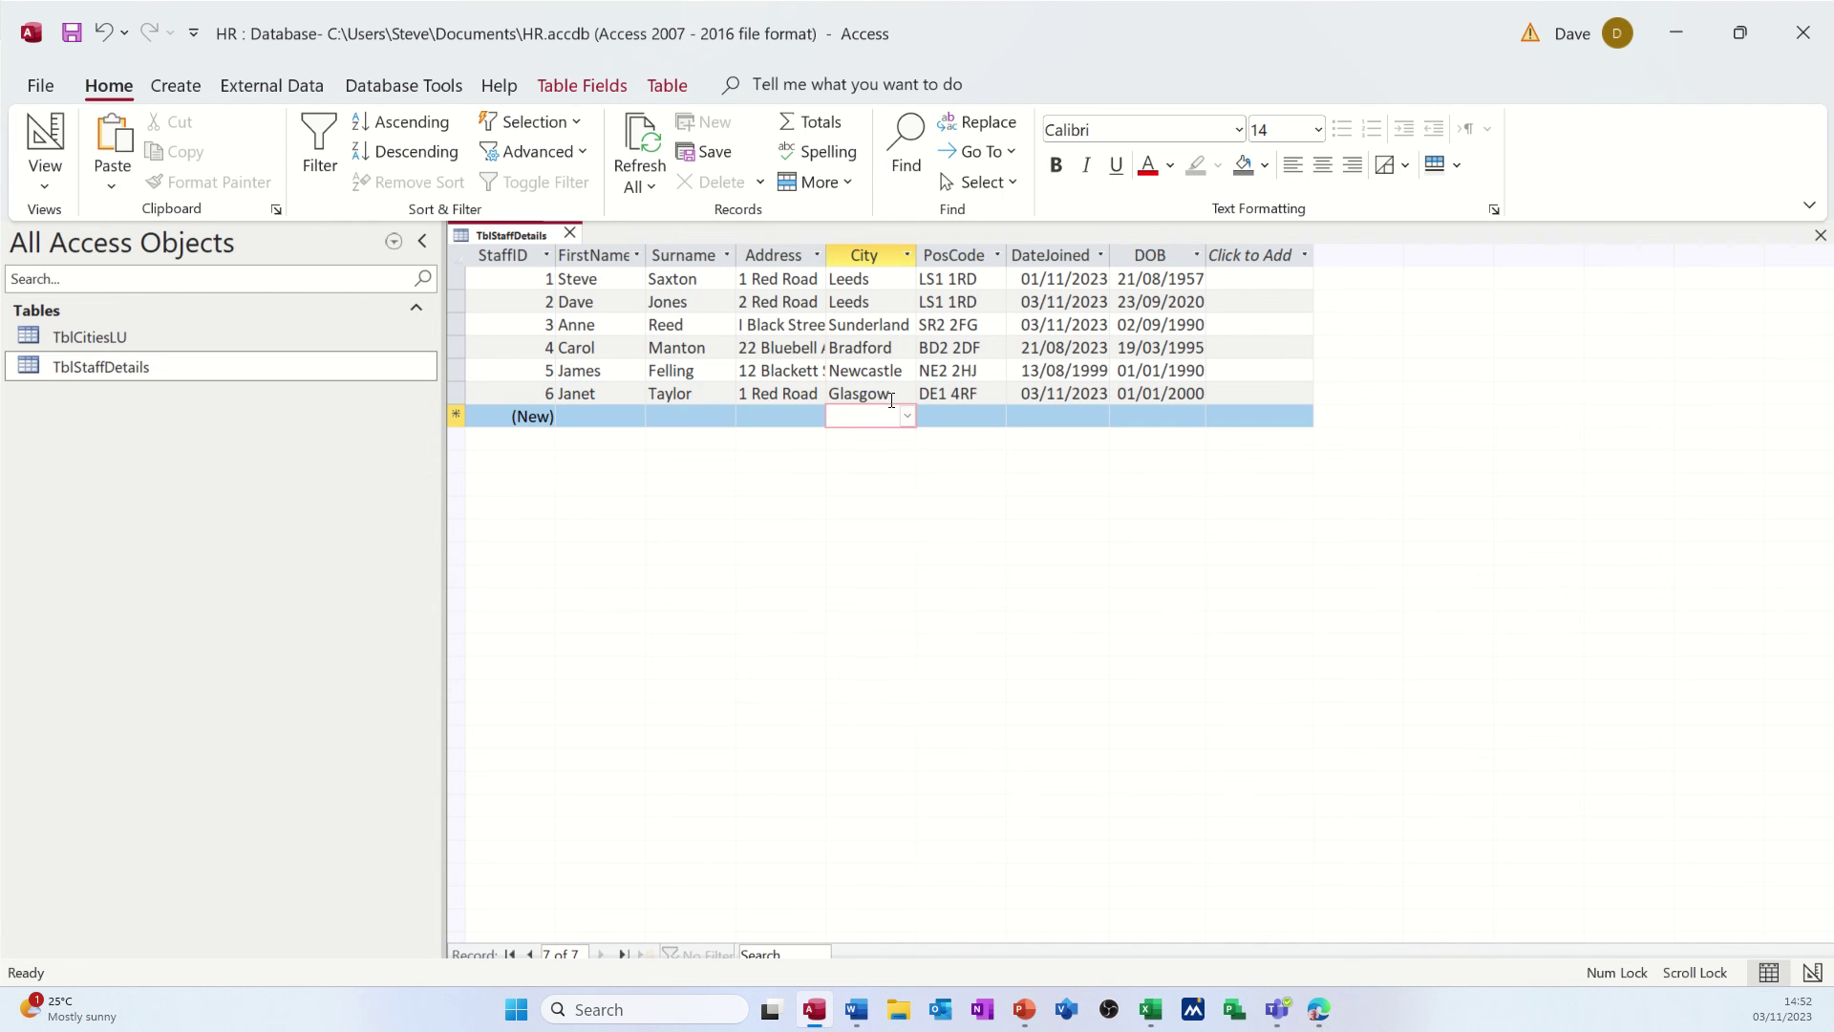
click(892, 394)
click(907, 394)
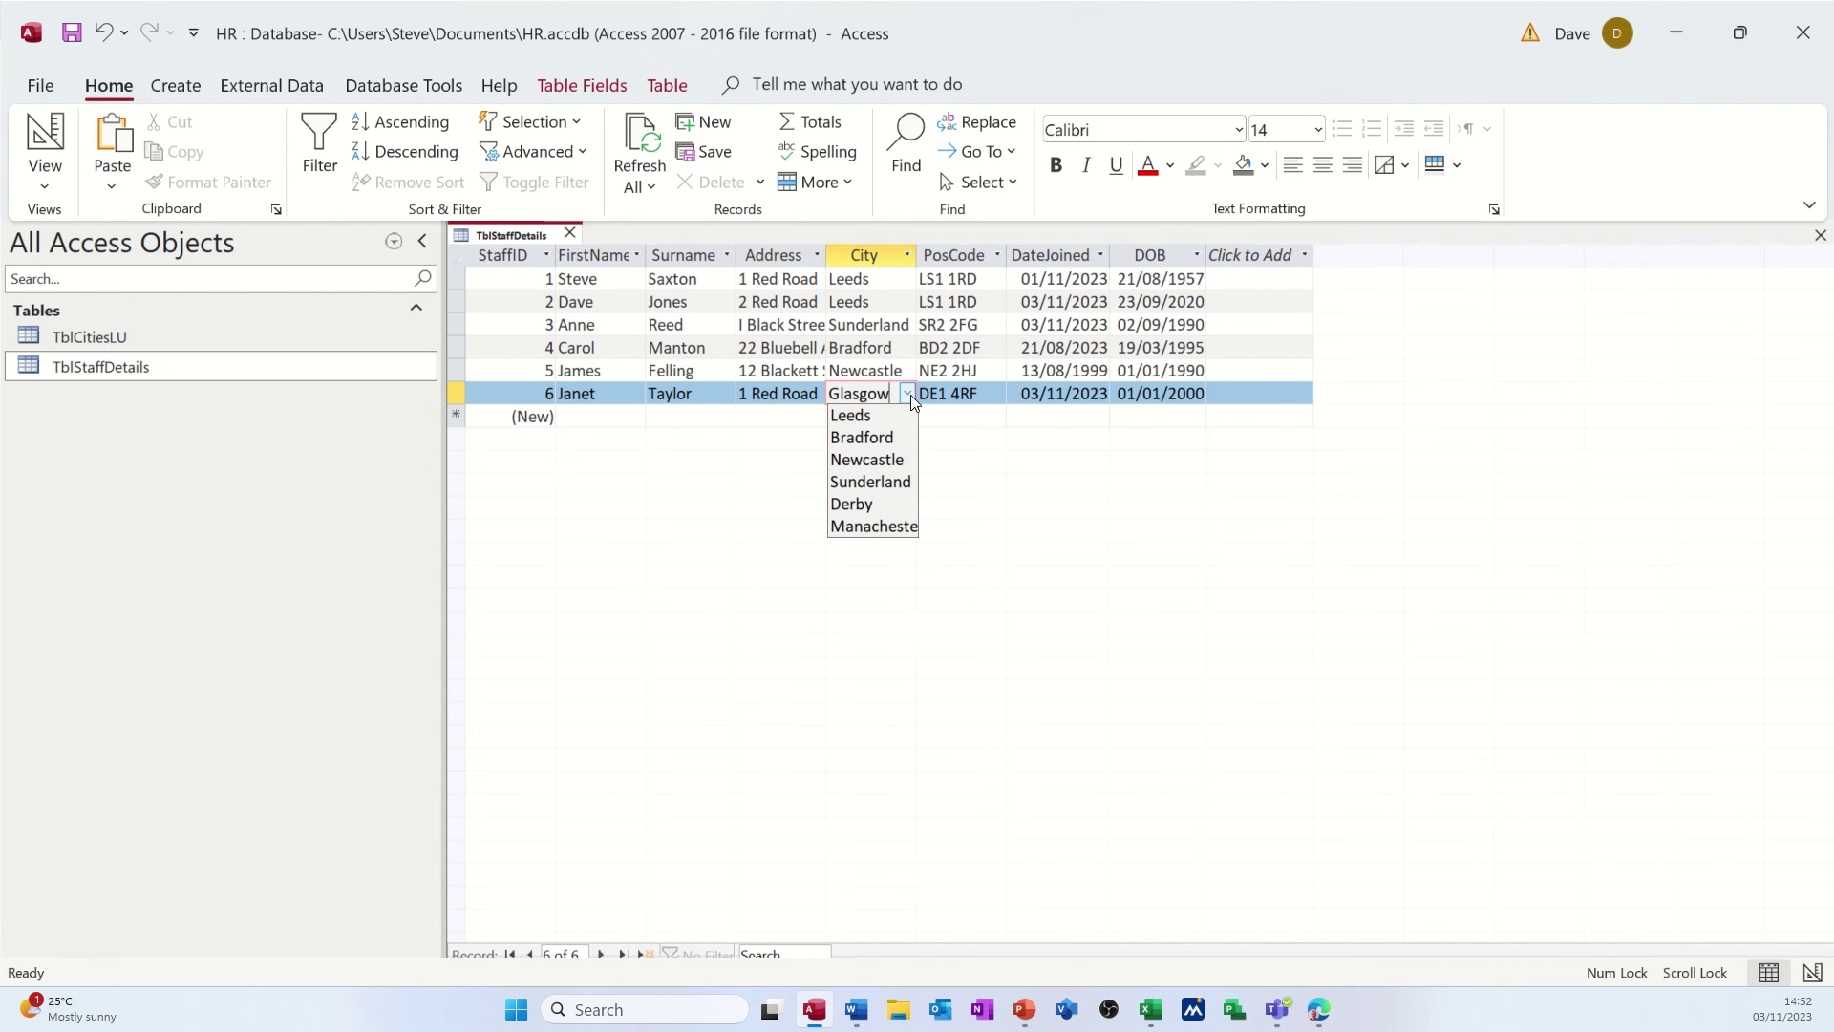
click(868, 503)
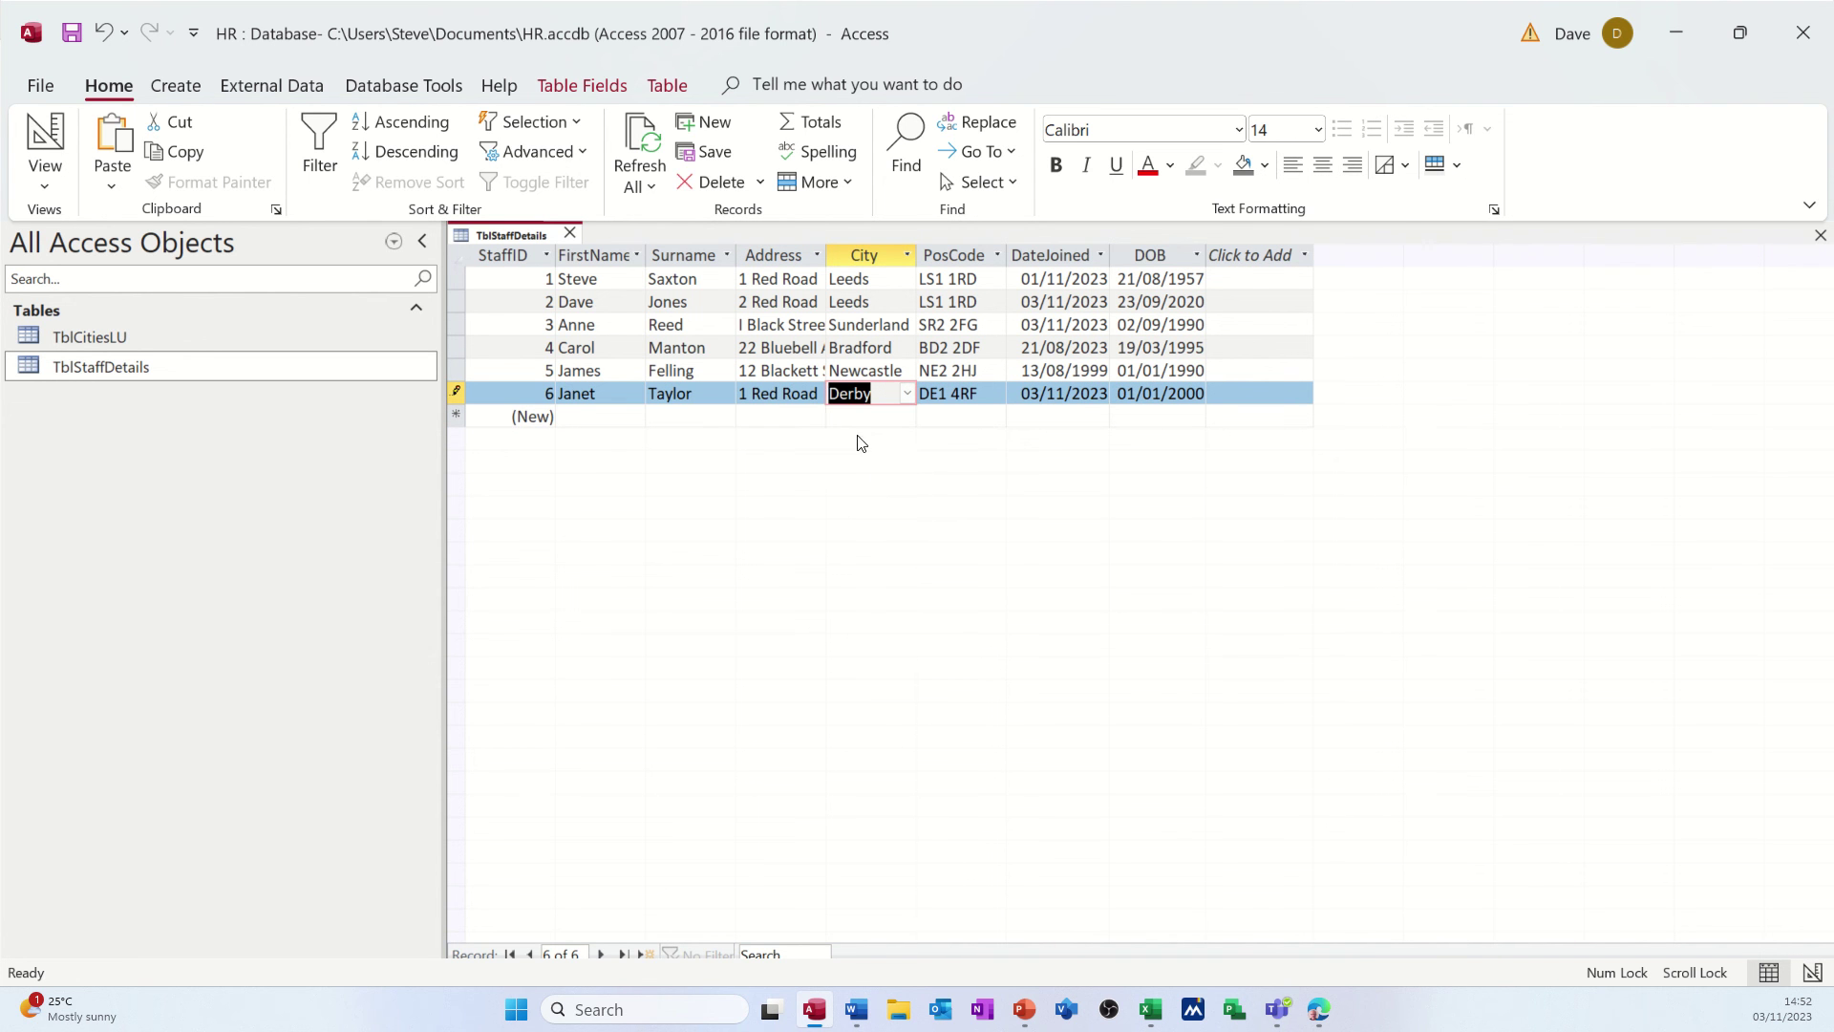
click(801, 417)
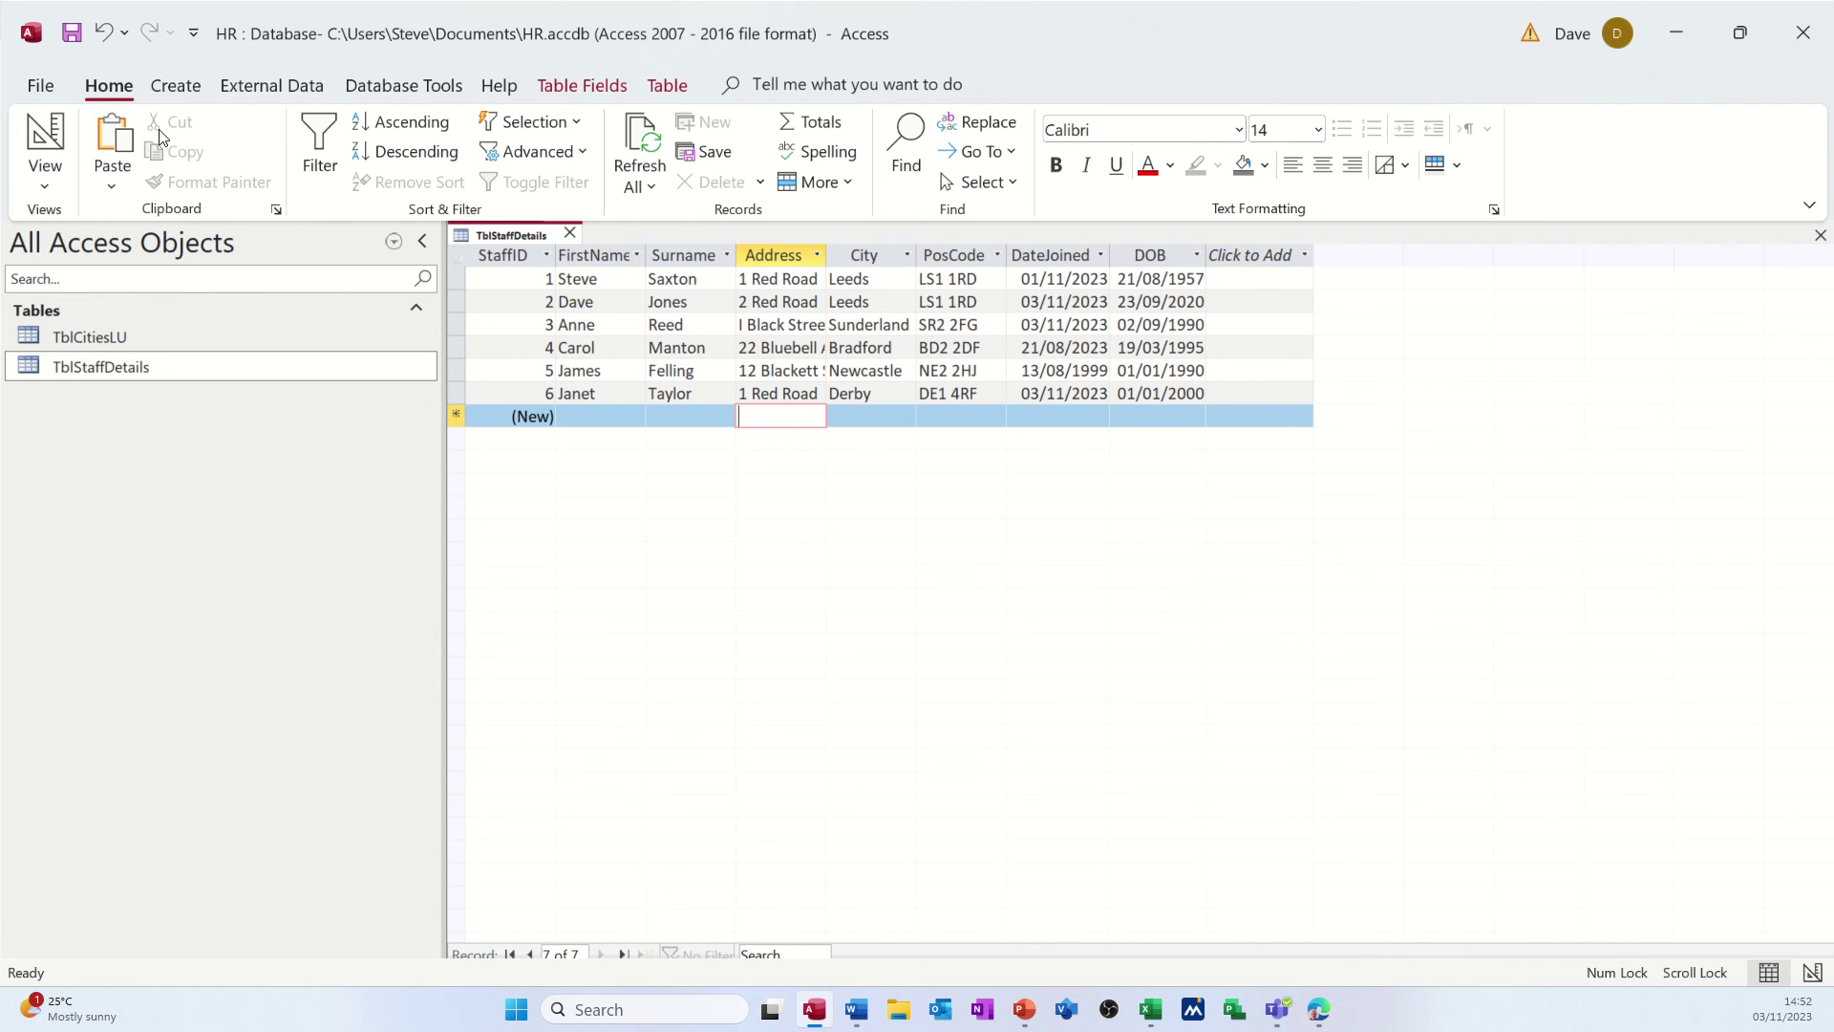
- In Design view, show City's lookup settings and expand the Limit To List choices
click(56, 128)
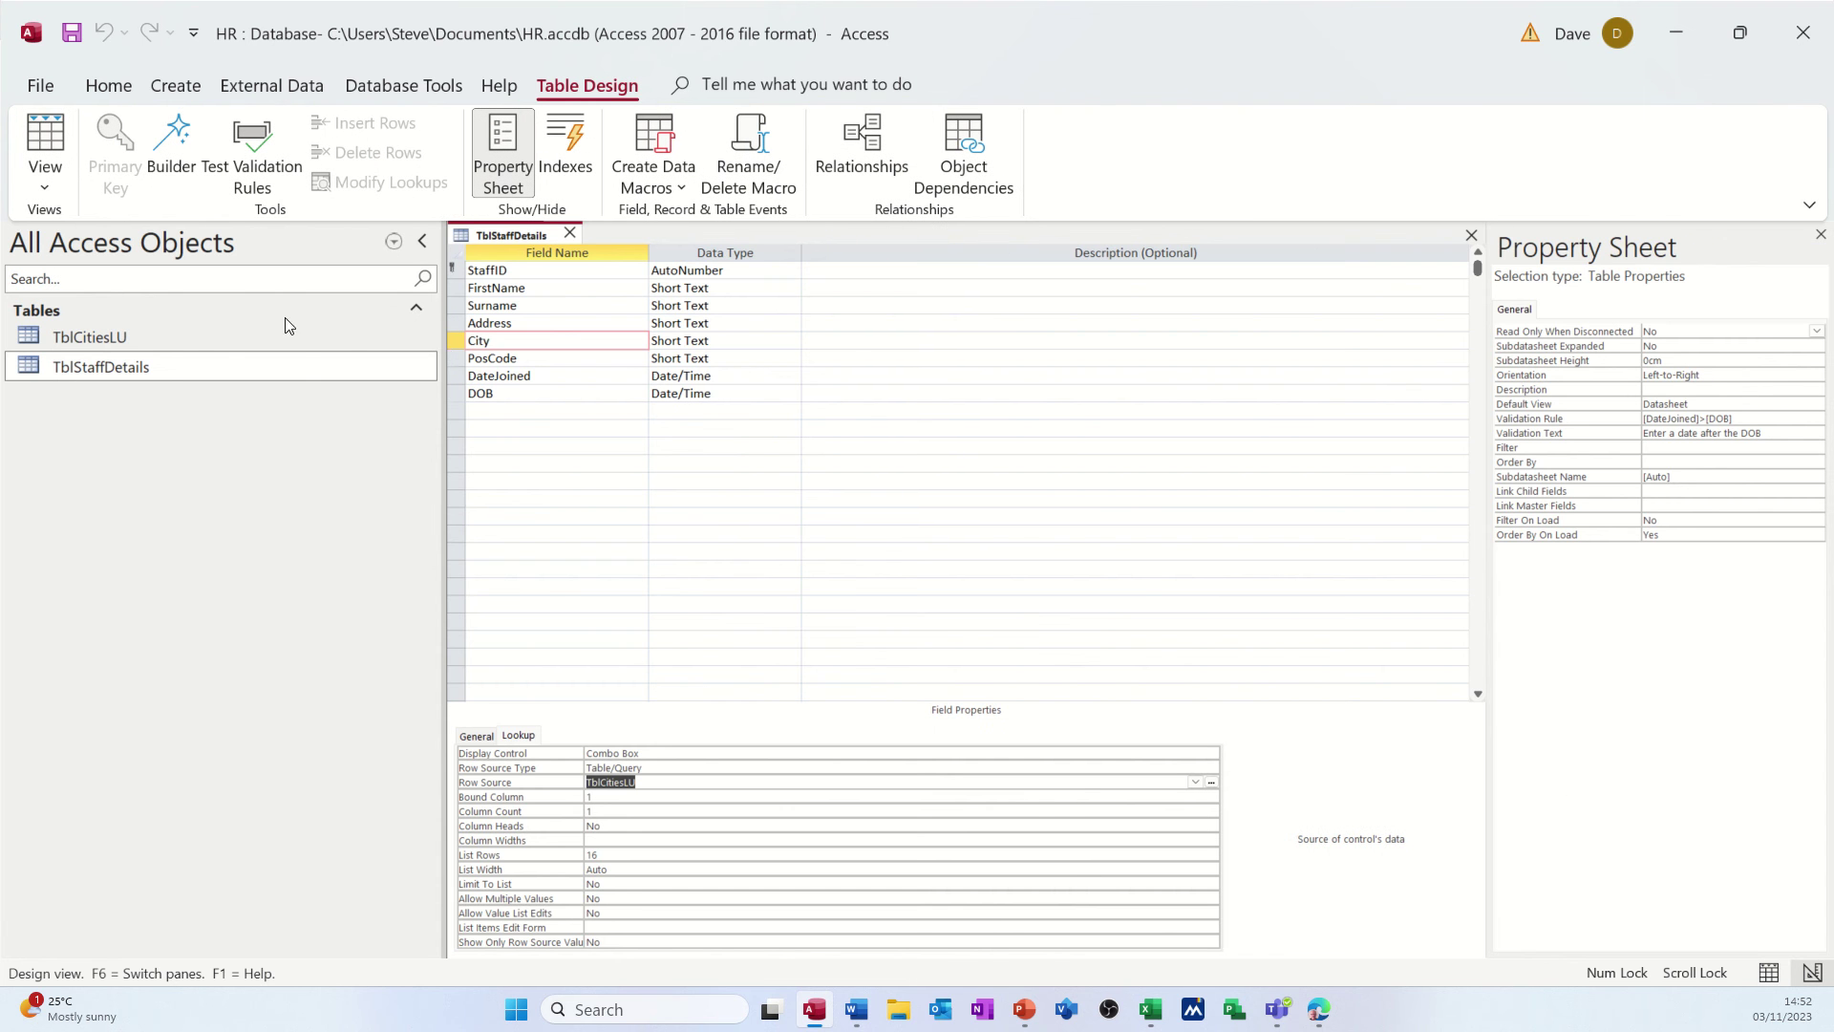
click(520, 735)
click(584, 770)
click(605, 884)
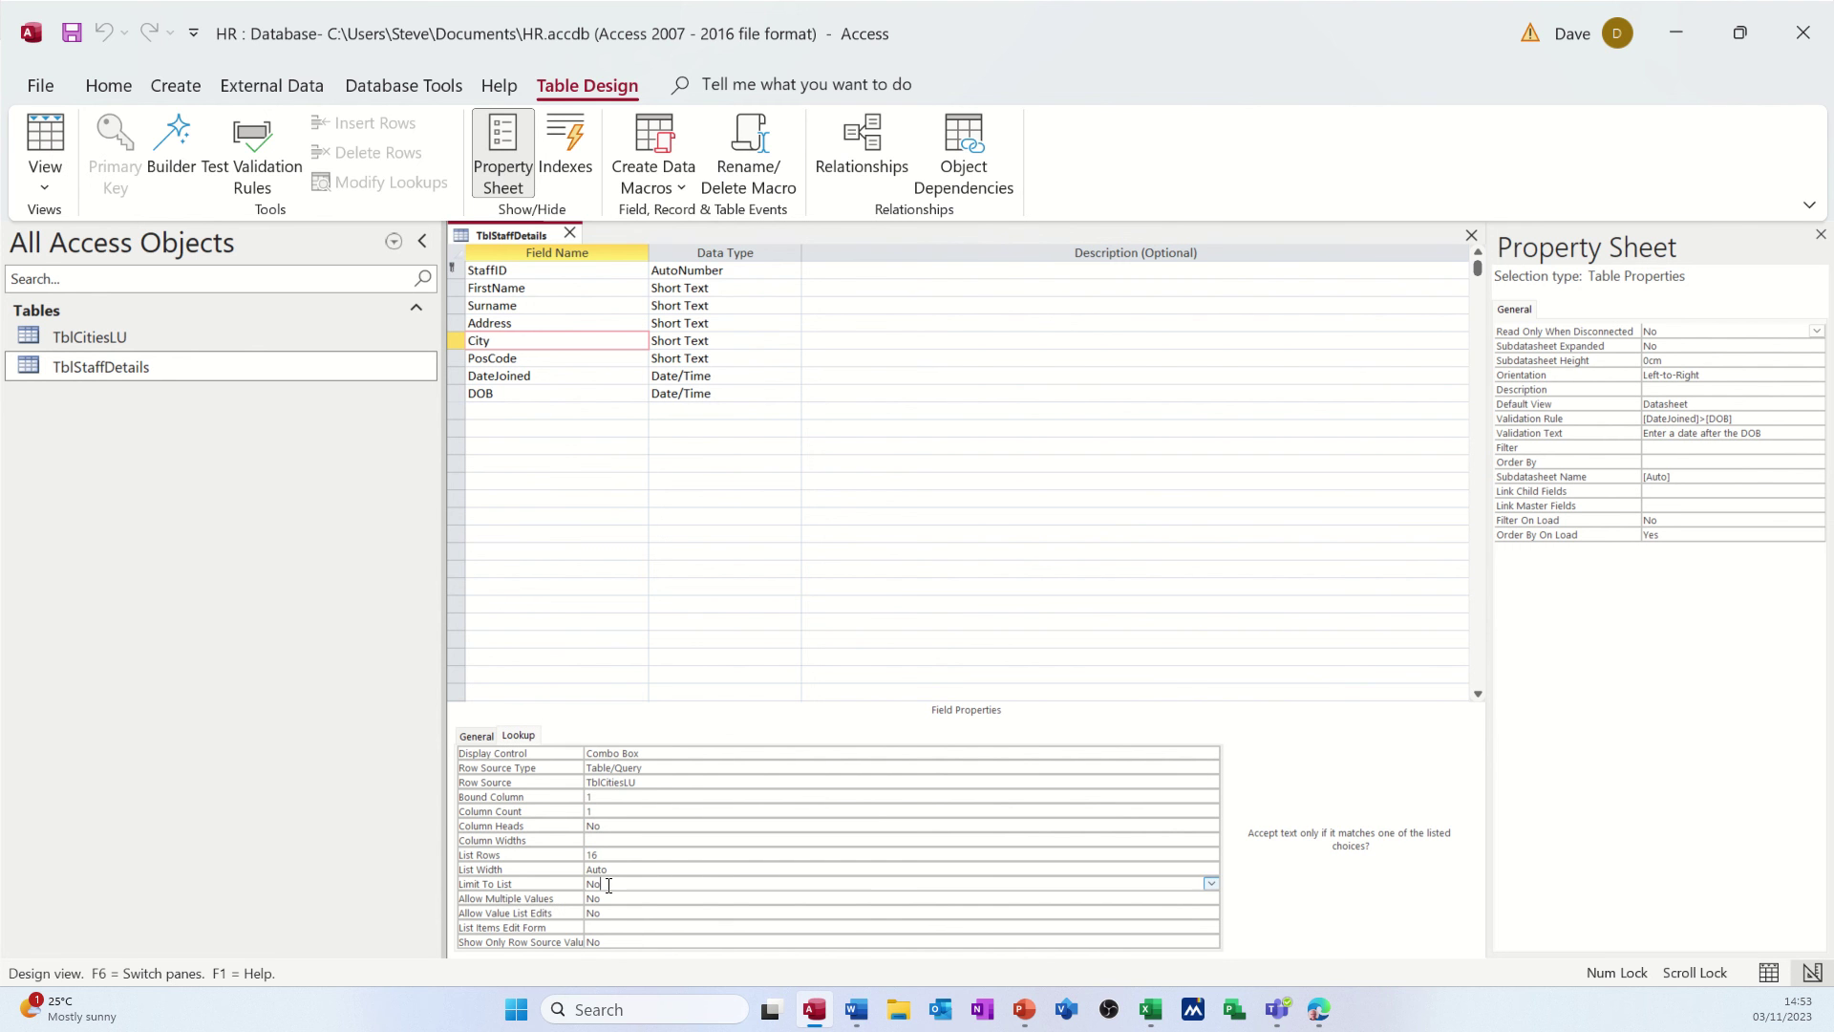
click(1211, 885)
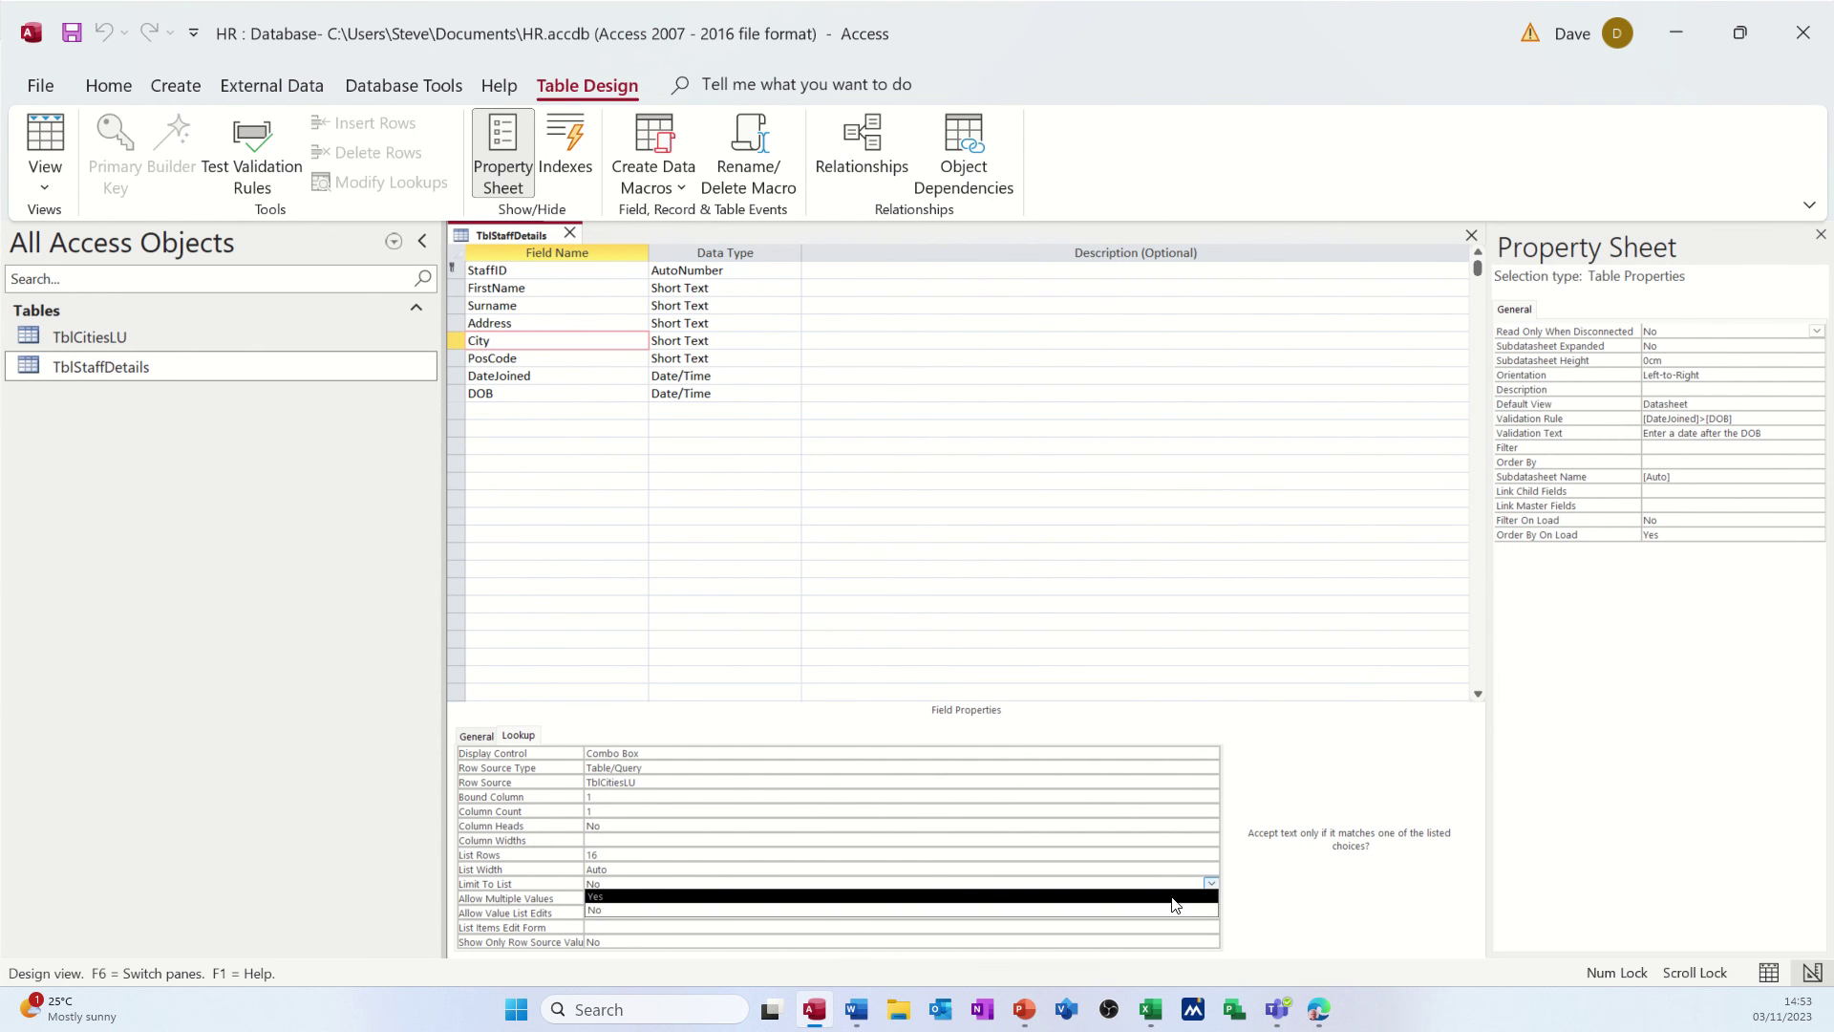
- Set Limit To List to Yes and check the sixth record's city list in datasheet view
click(1173, 896)
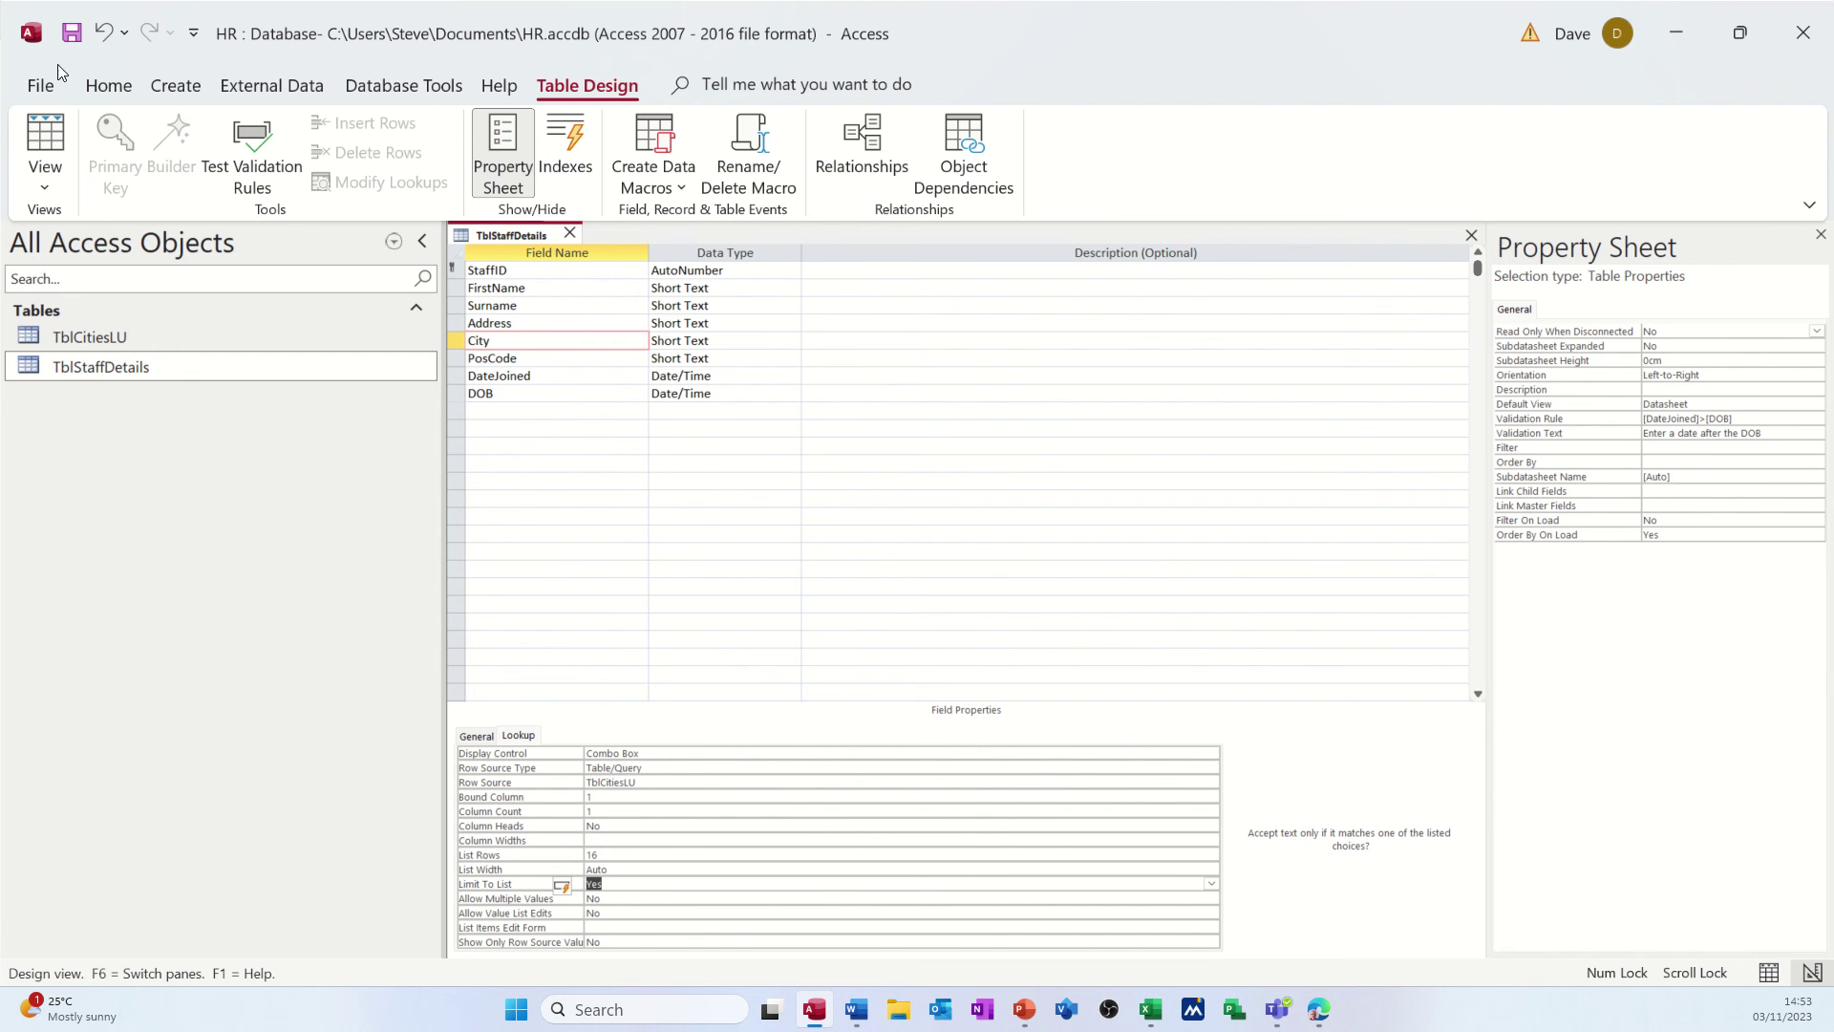
click(45, 139)
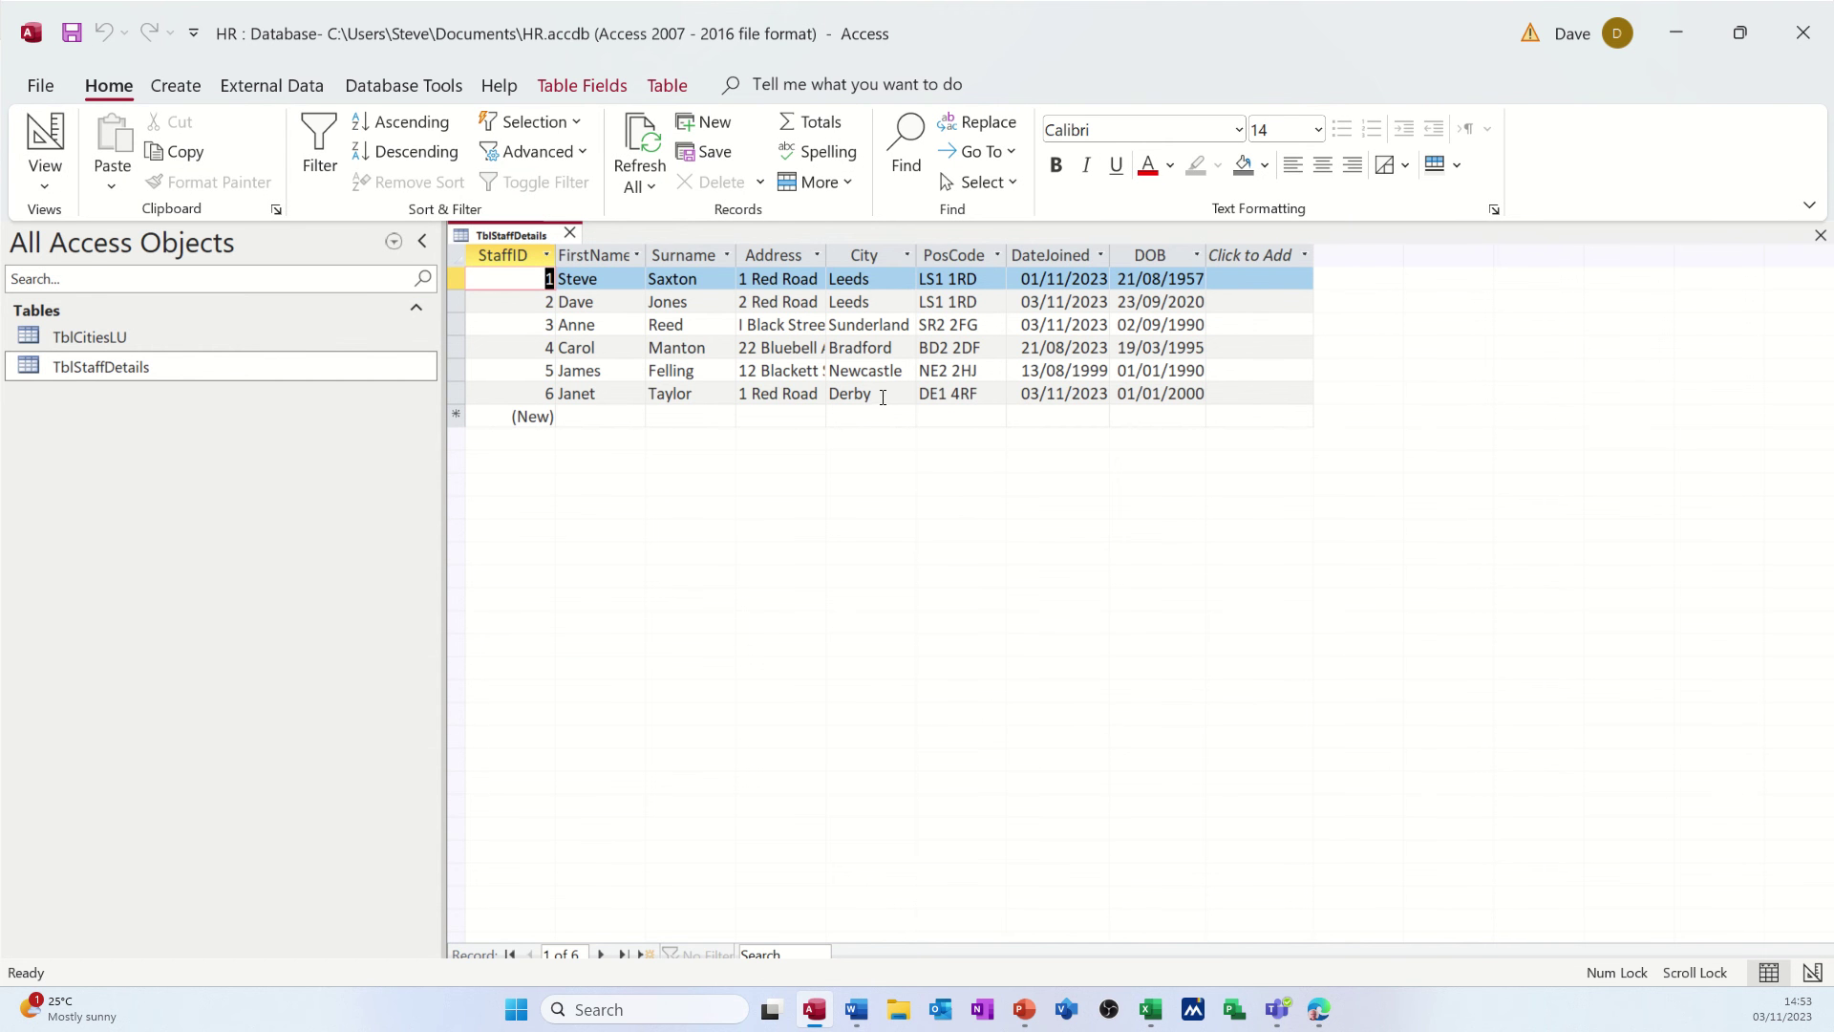
click(880, 395)
click(905, 395)
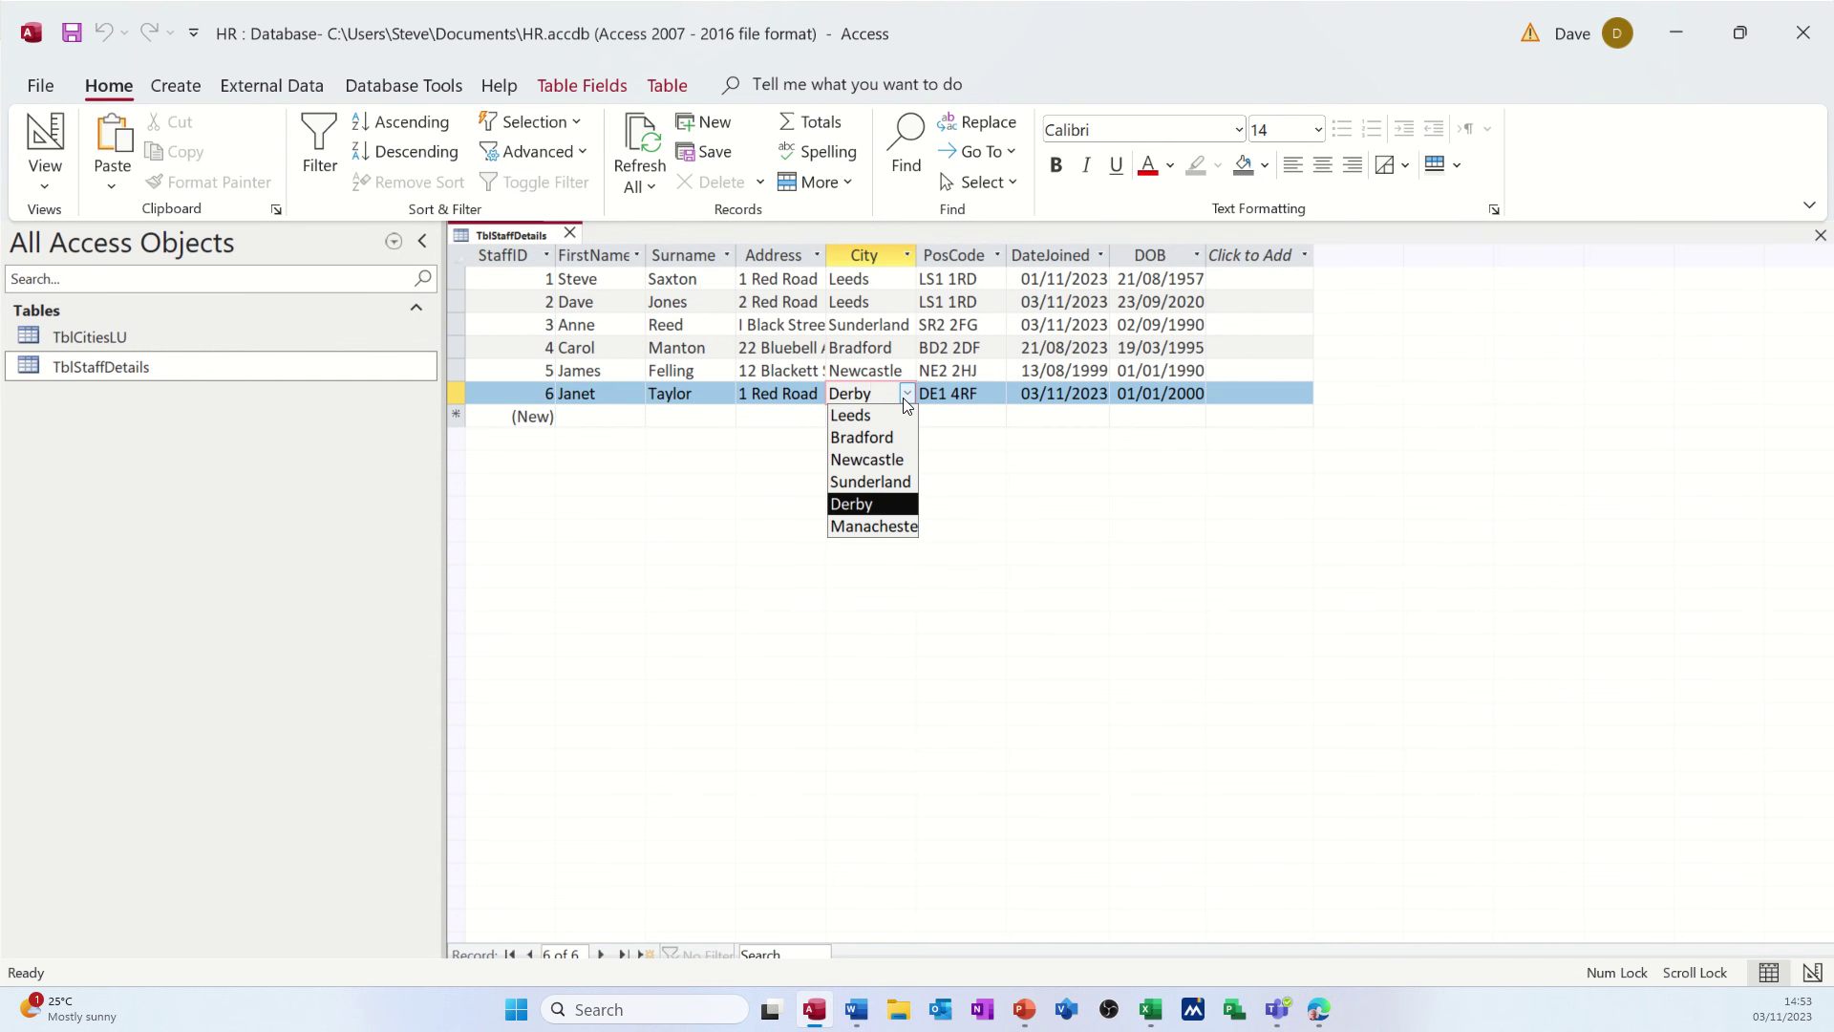
click(905, 395)
- Try replacing Derby with Glasgow, dismiss the not-in-list warning, and restore Derby
drag(893, 395, 830, 396)
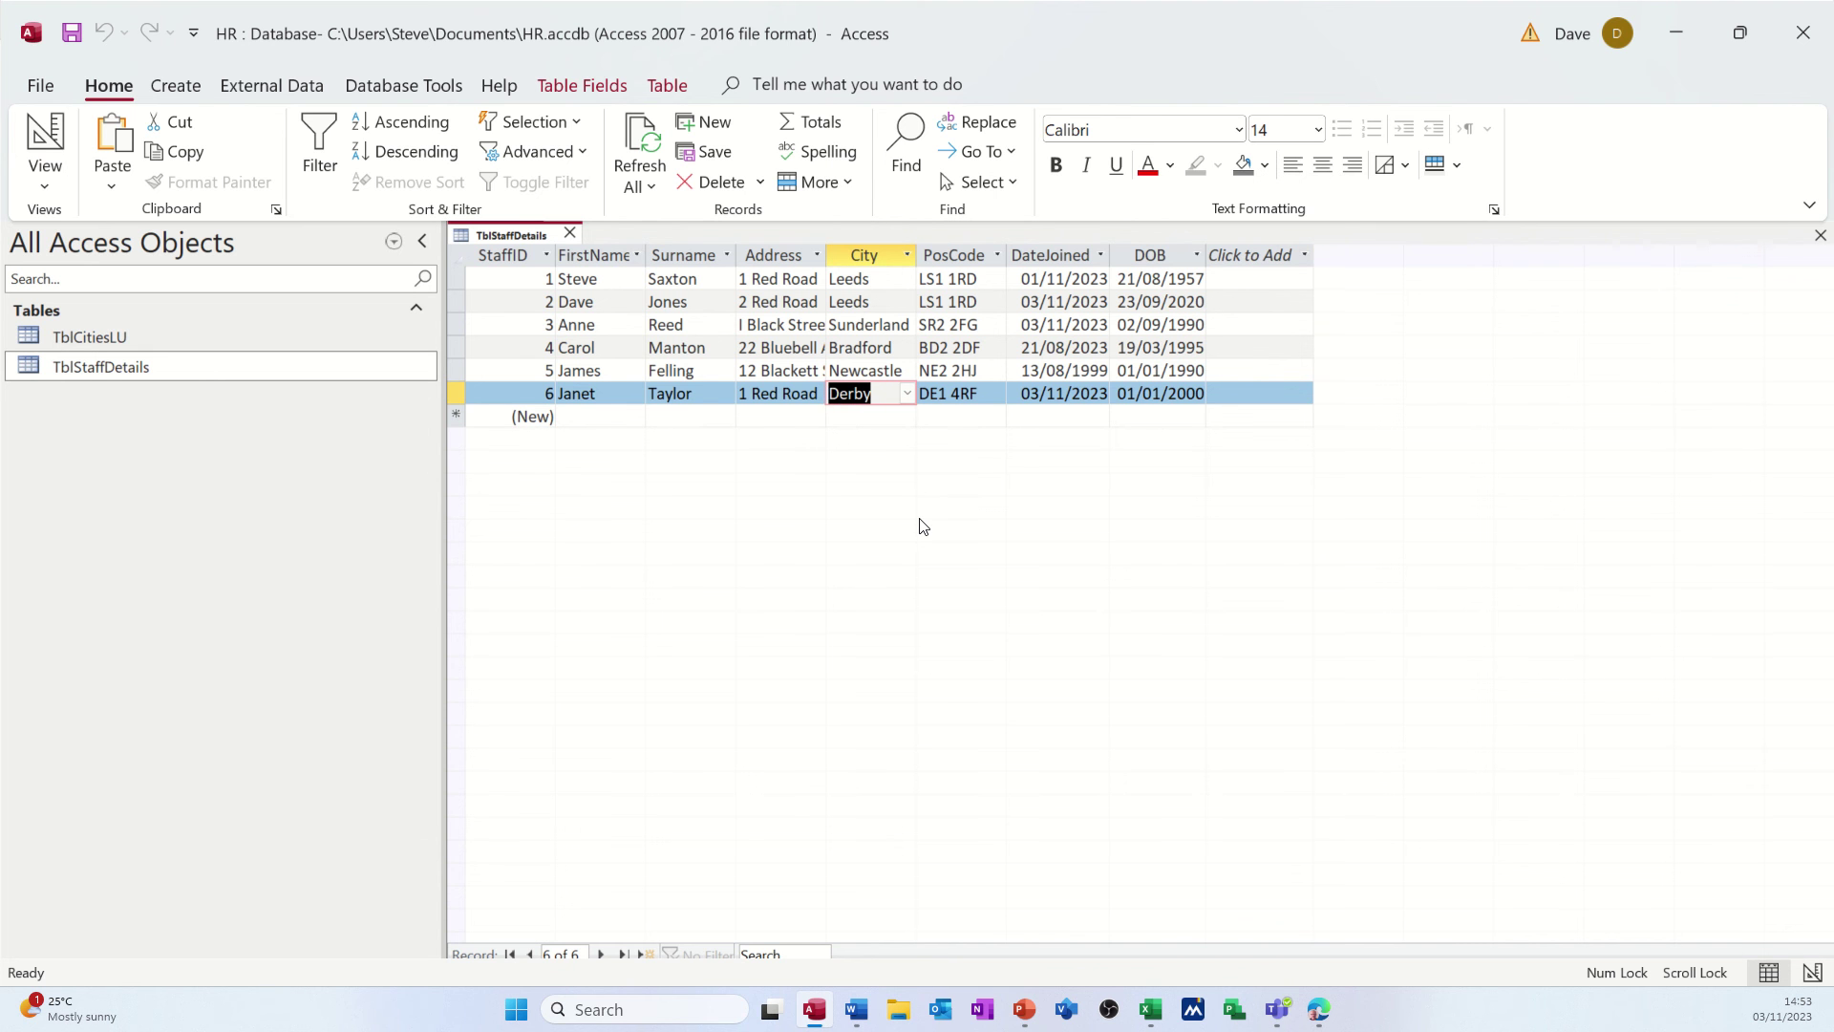
text(Glasgo)
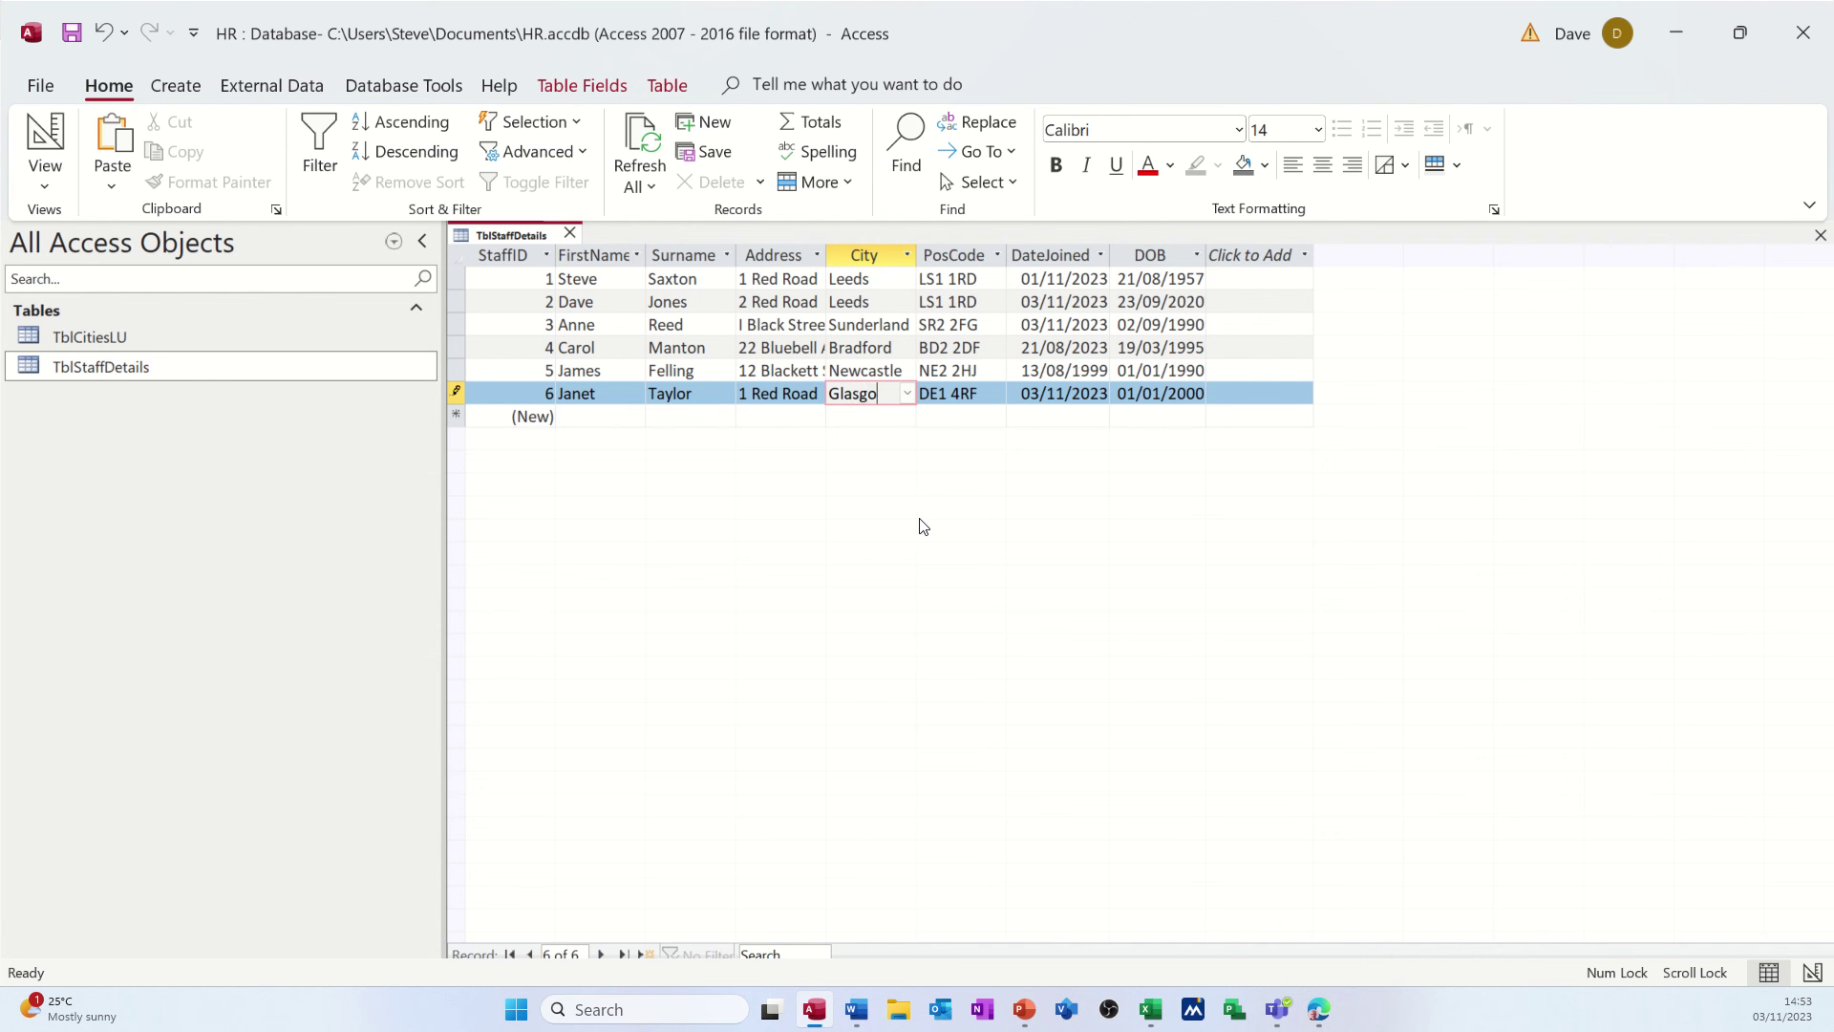
text(w)
key(Return)
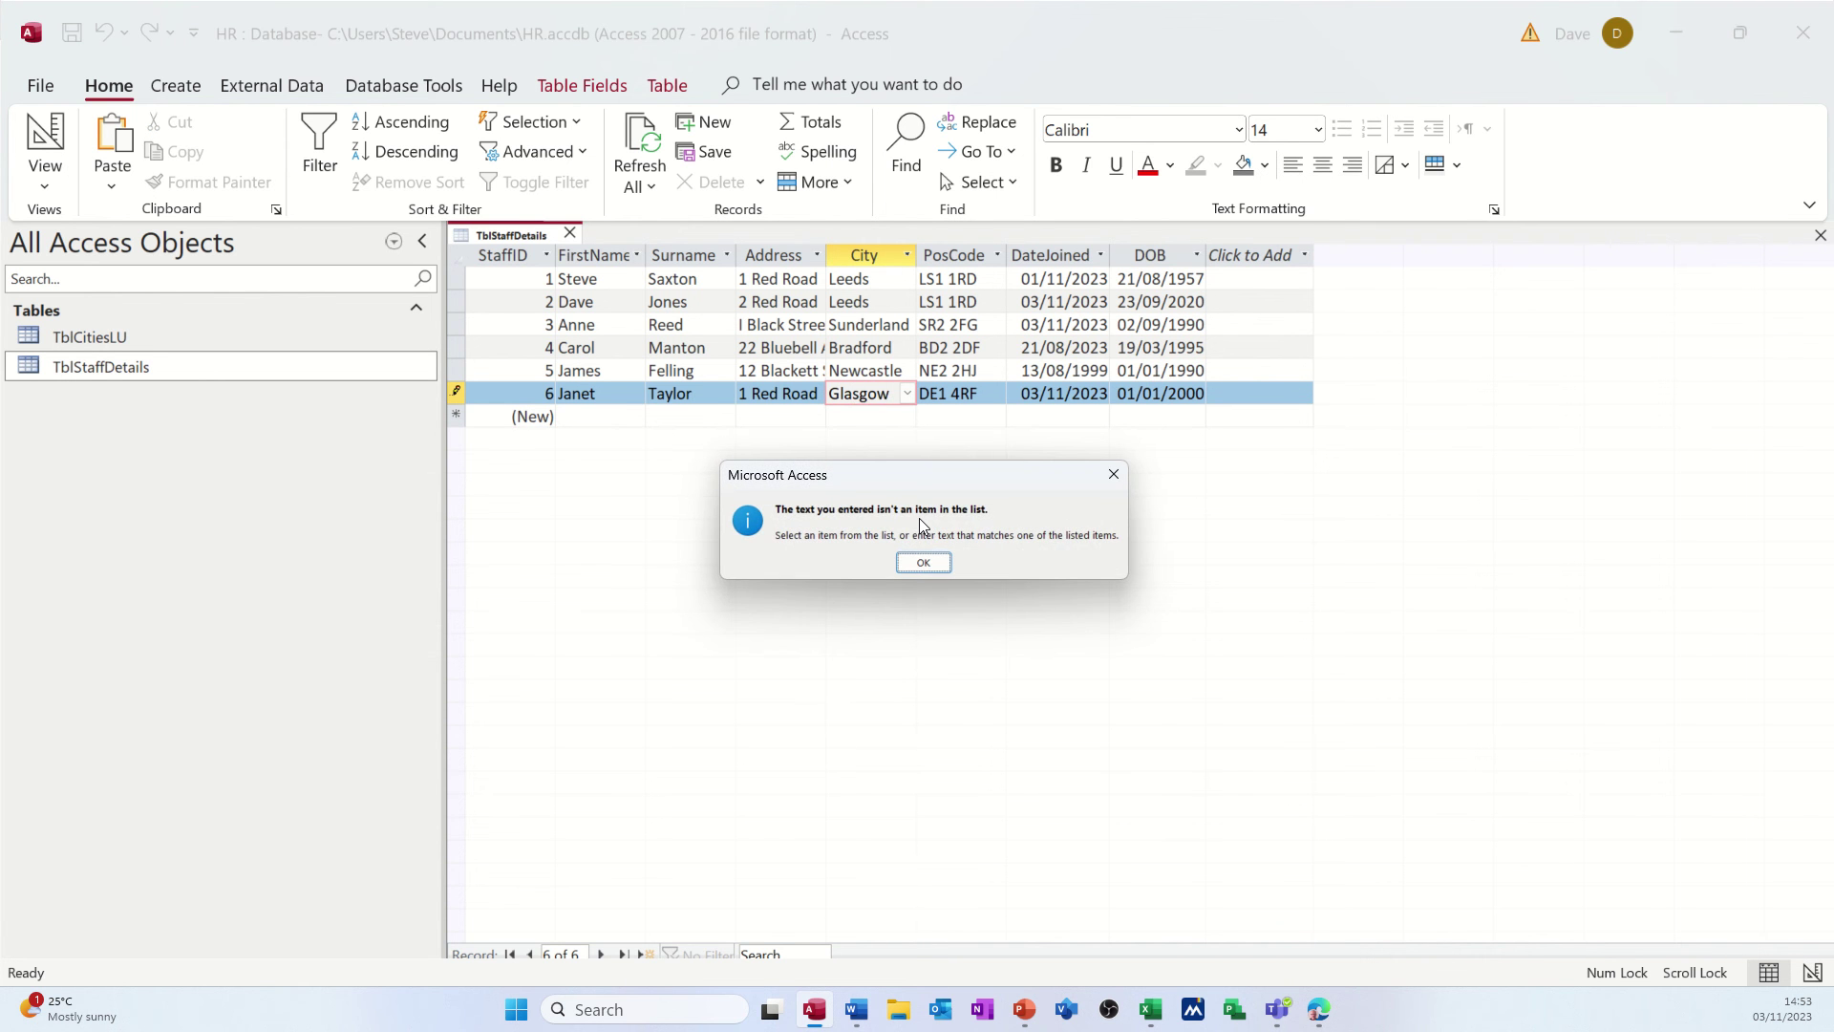
click(922, 562)
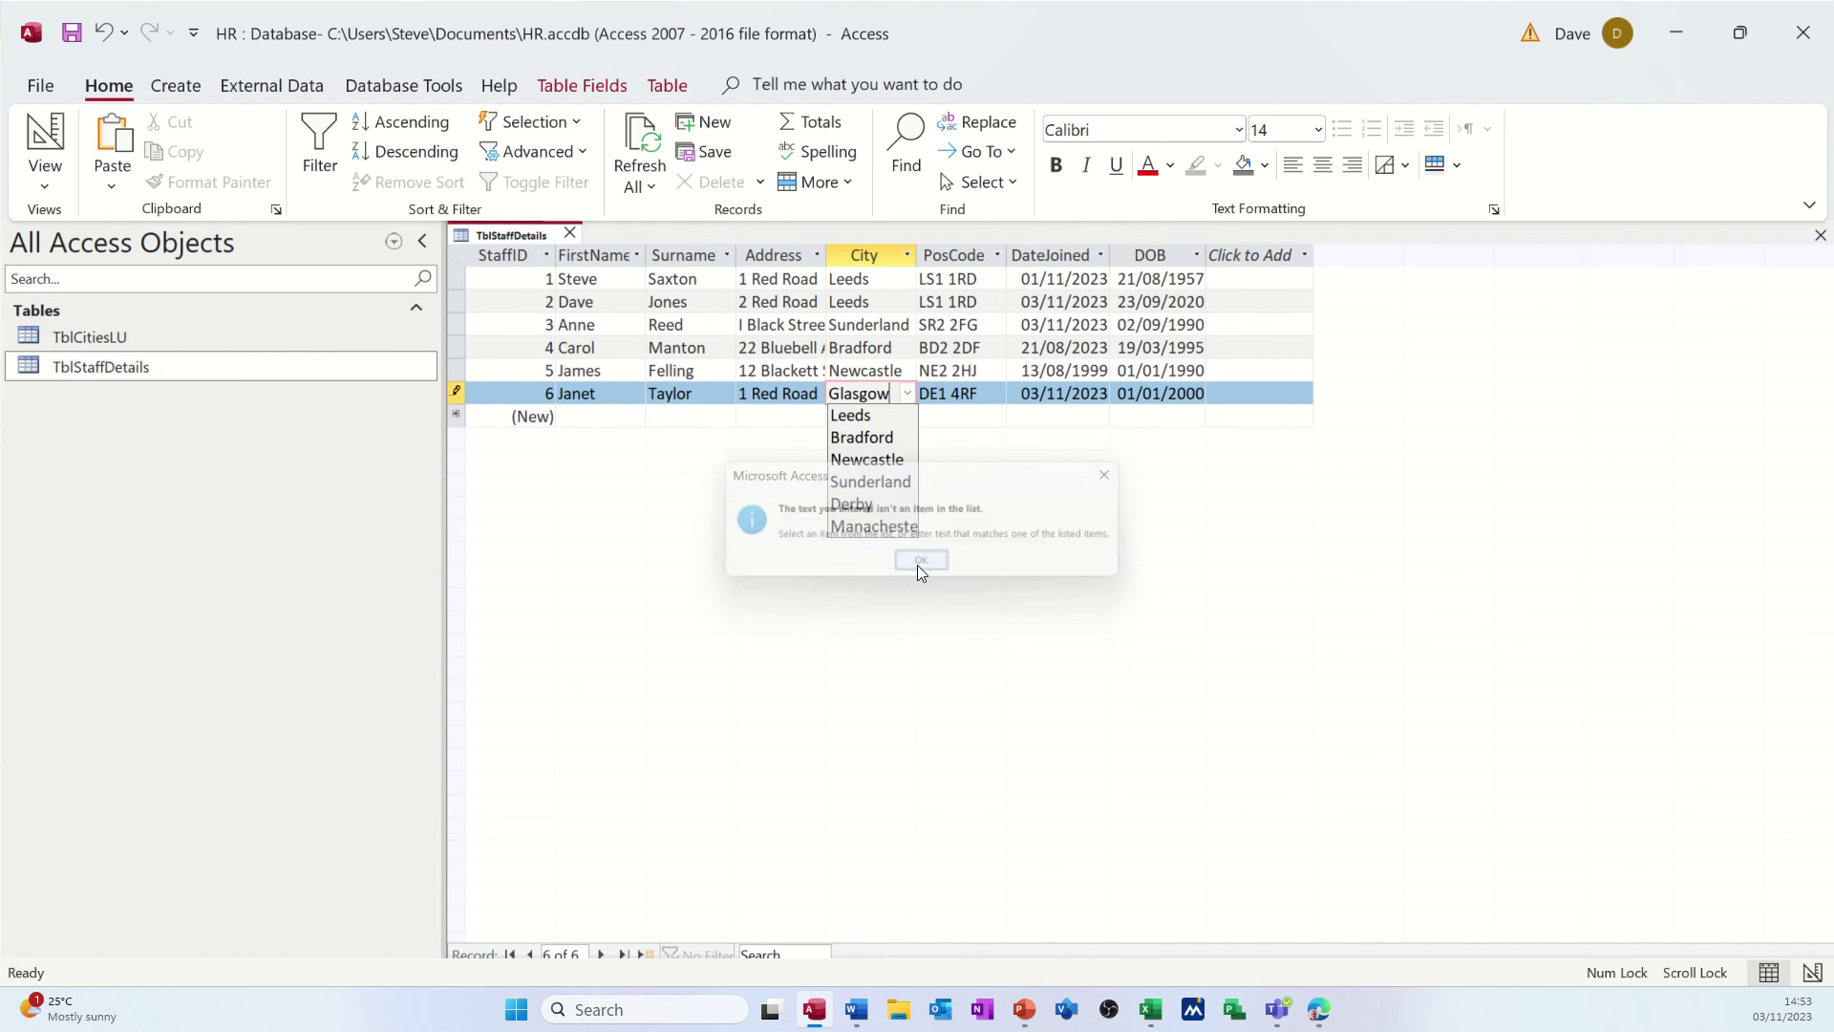
click(872, 504)
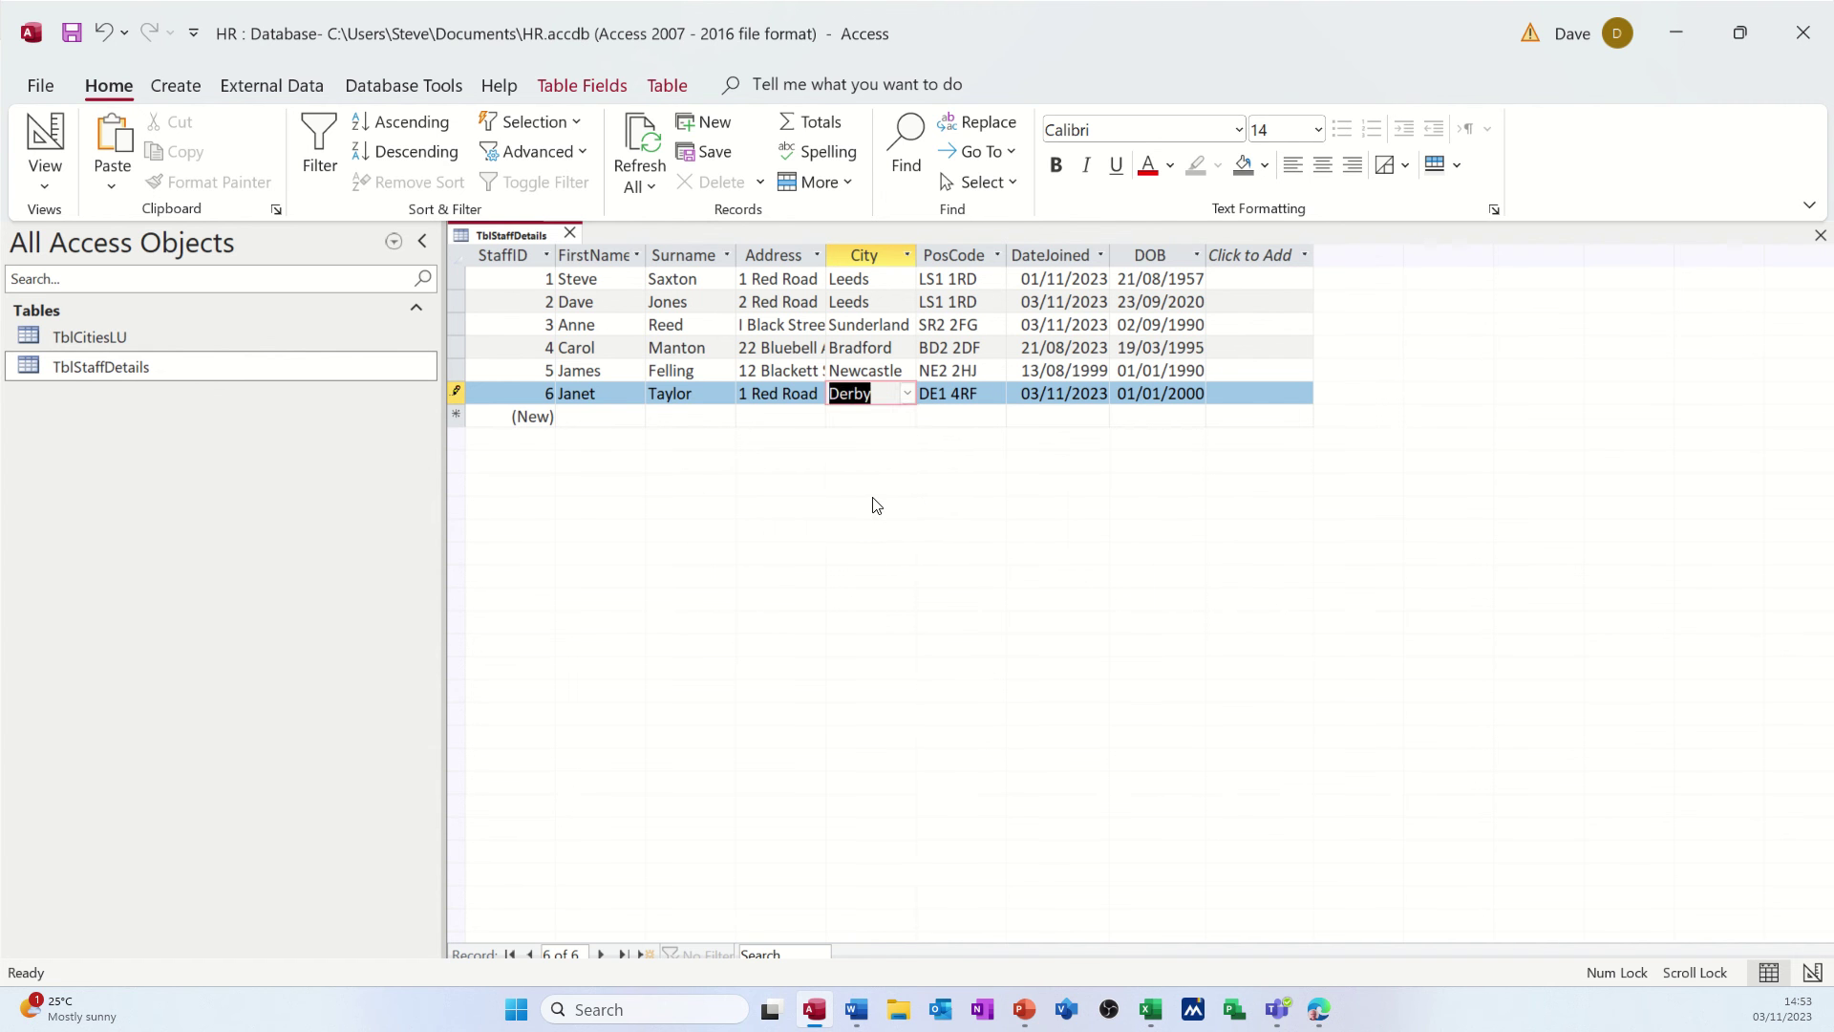
click(800, 416)
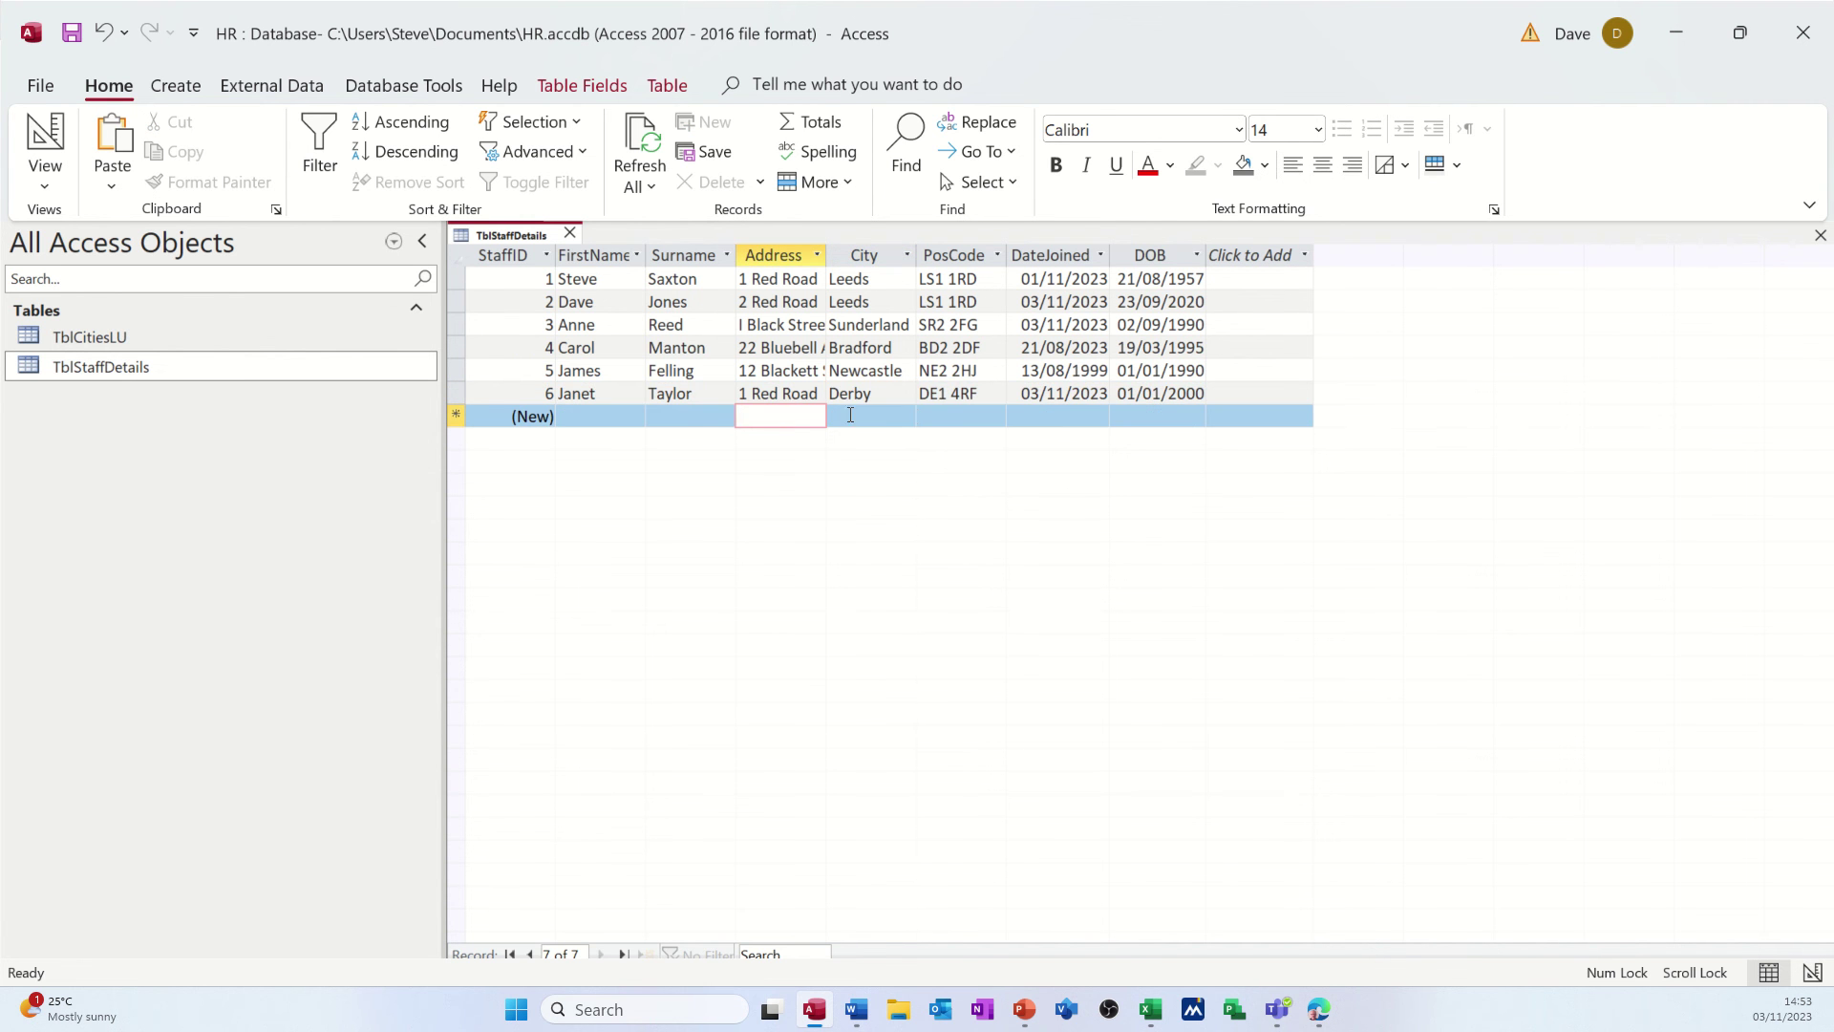
- Review the sixth record's available city choices again
click(876, 392)
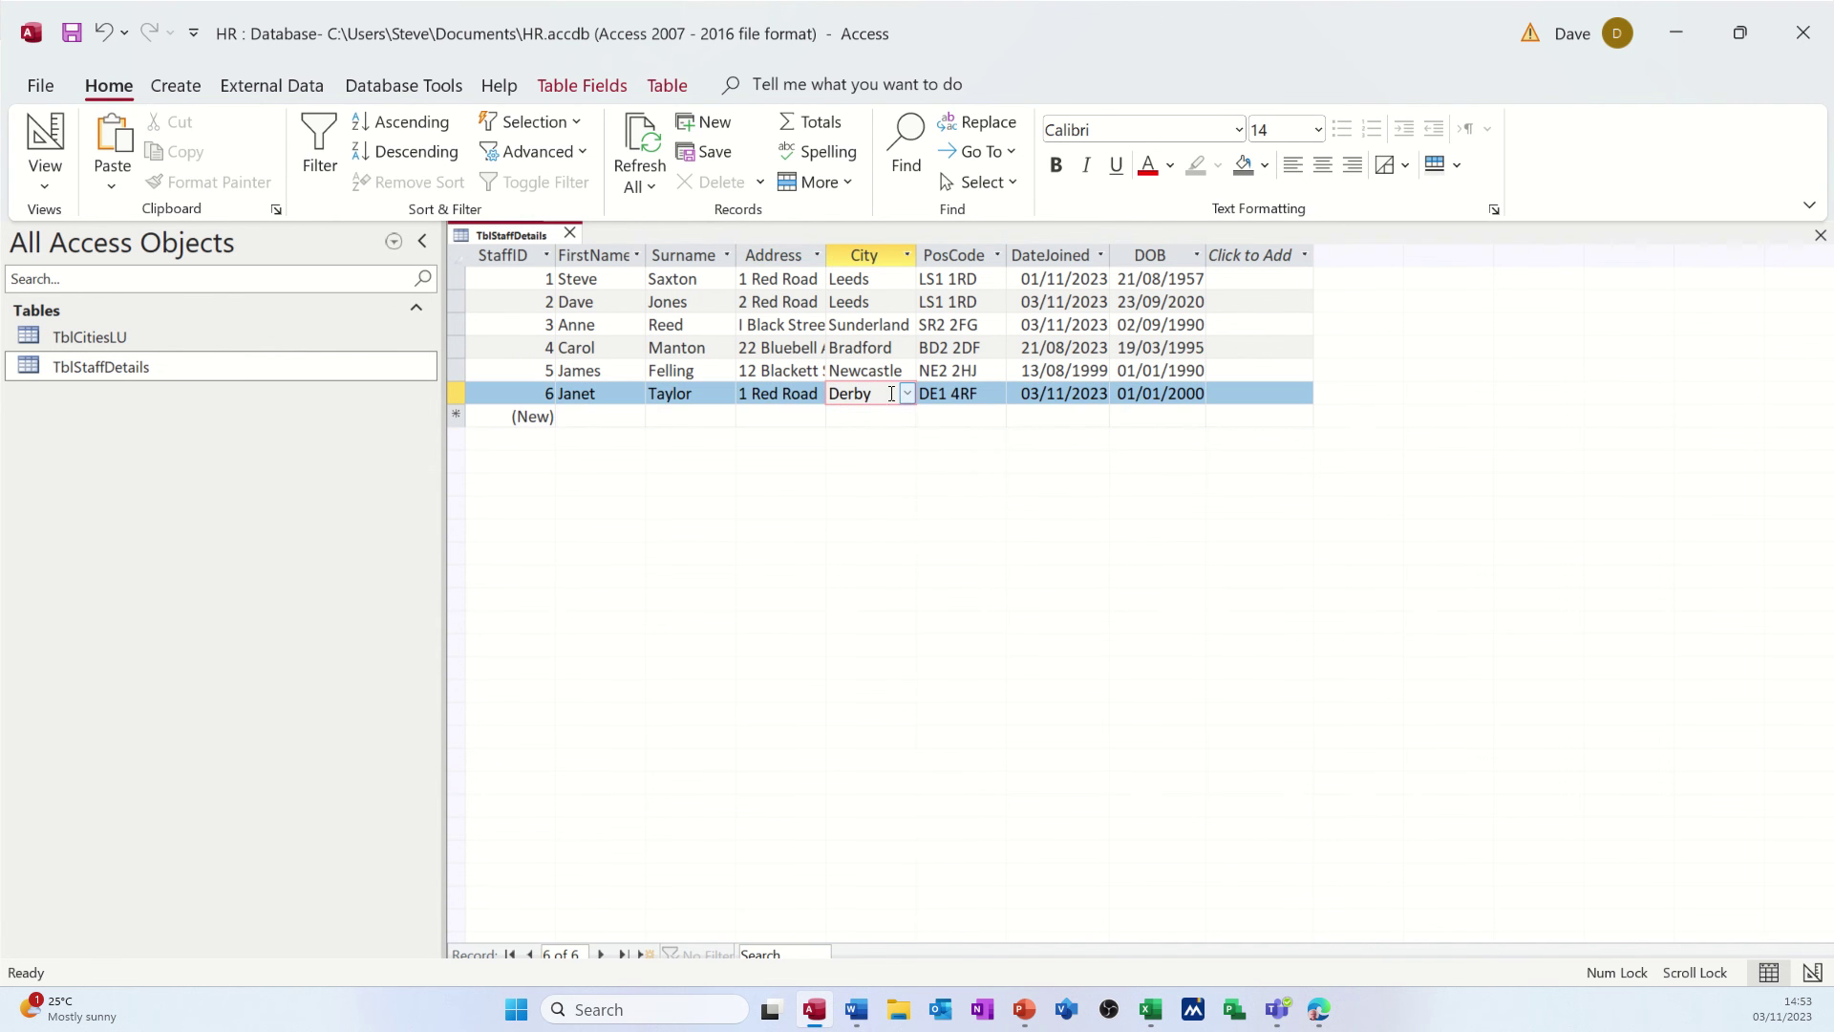
click(908, 394)
click(908, 396)
- Open TblCitiesLU and add Glasgow as a new city record
double_click(183, 340)
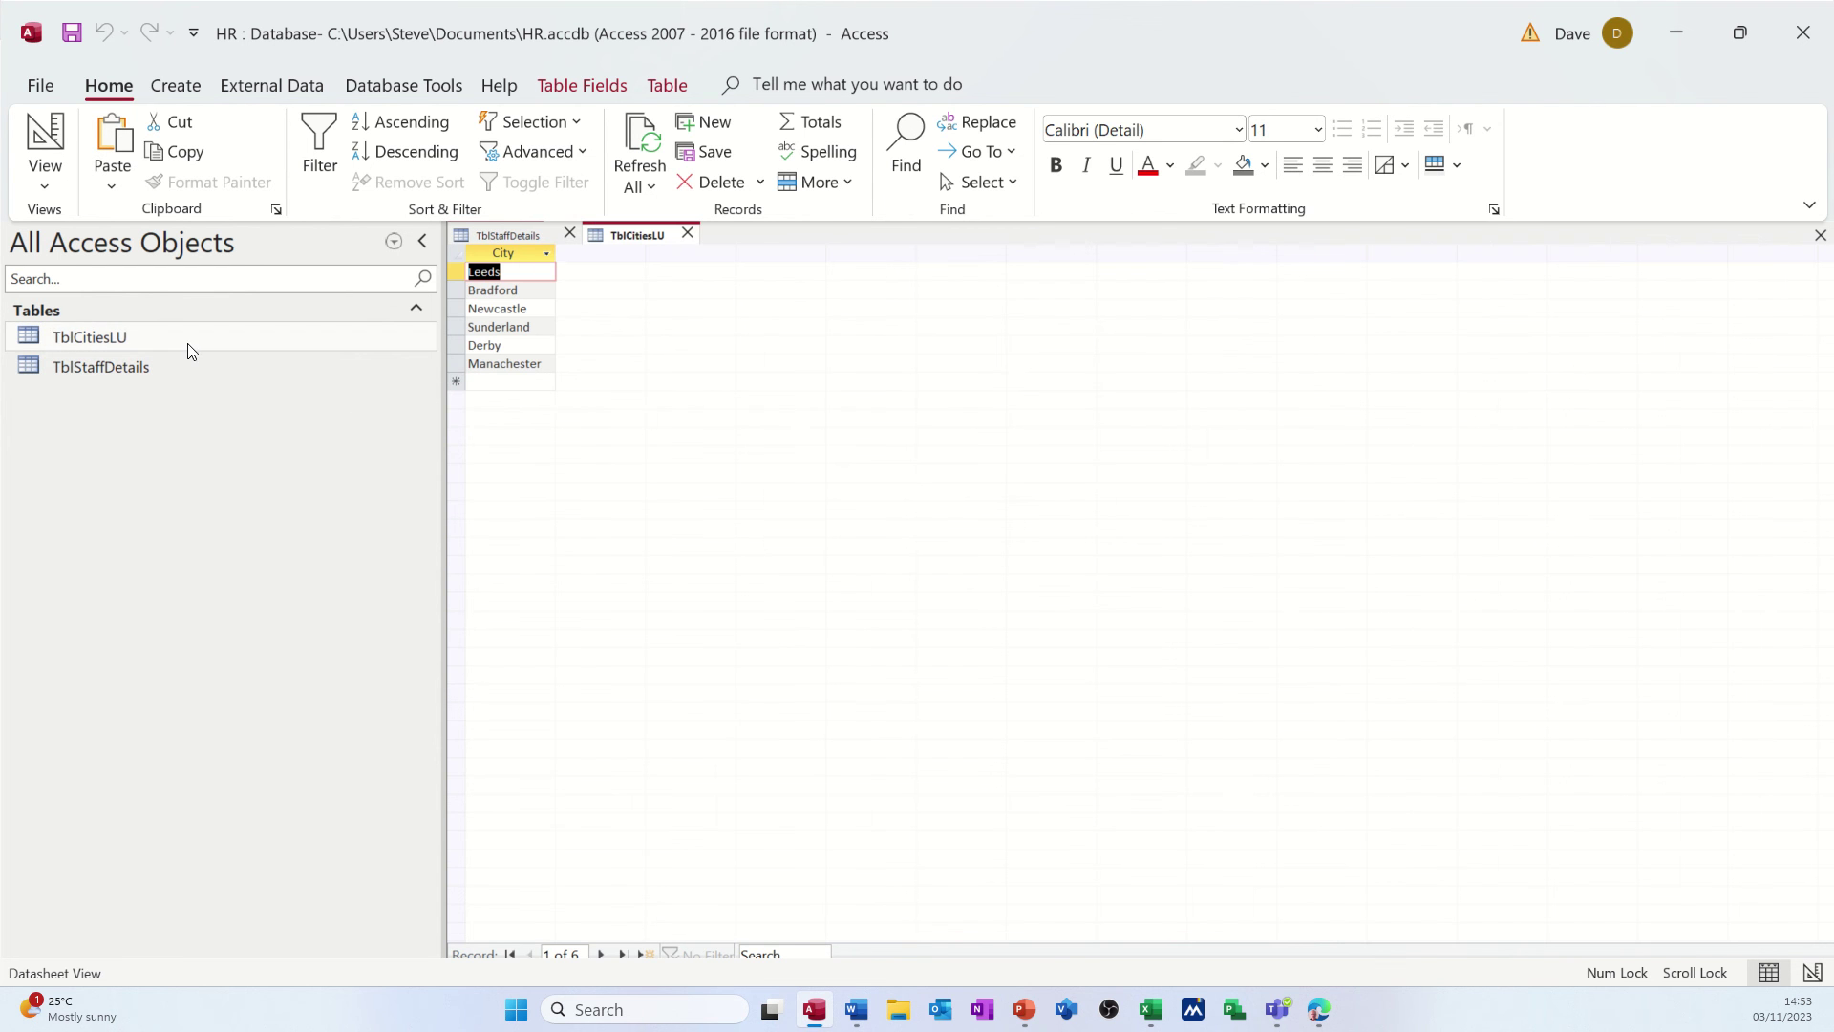
click(472, 380)
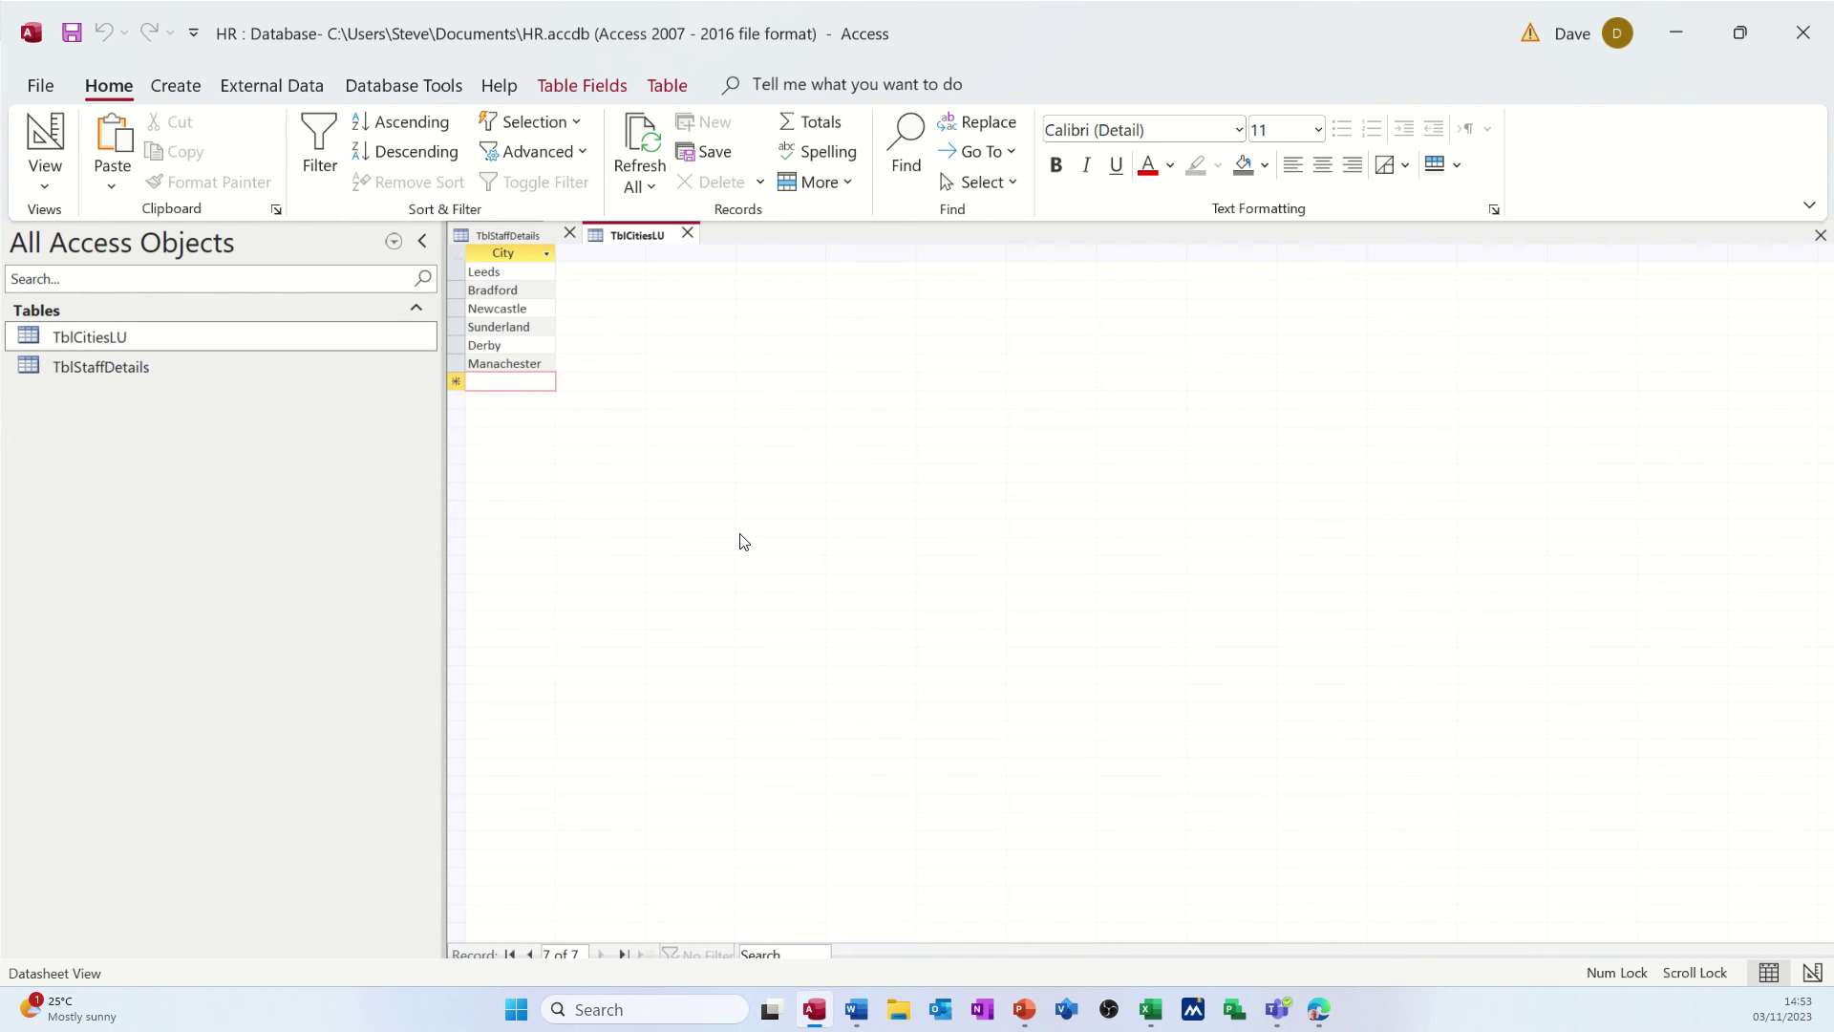
text(Glasgow)
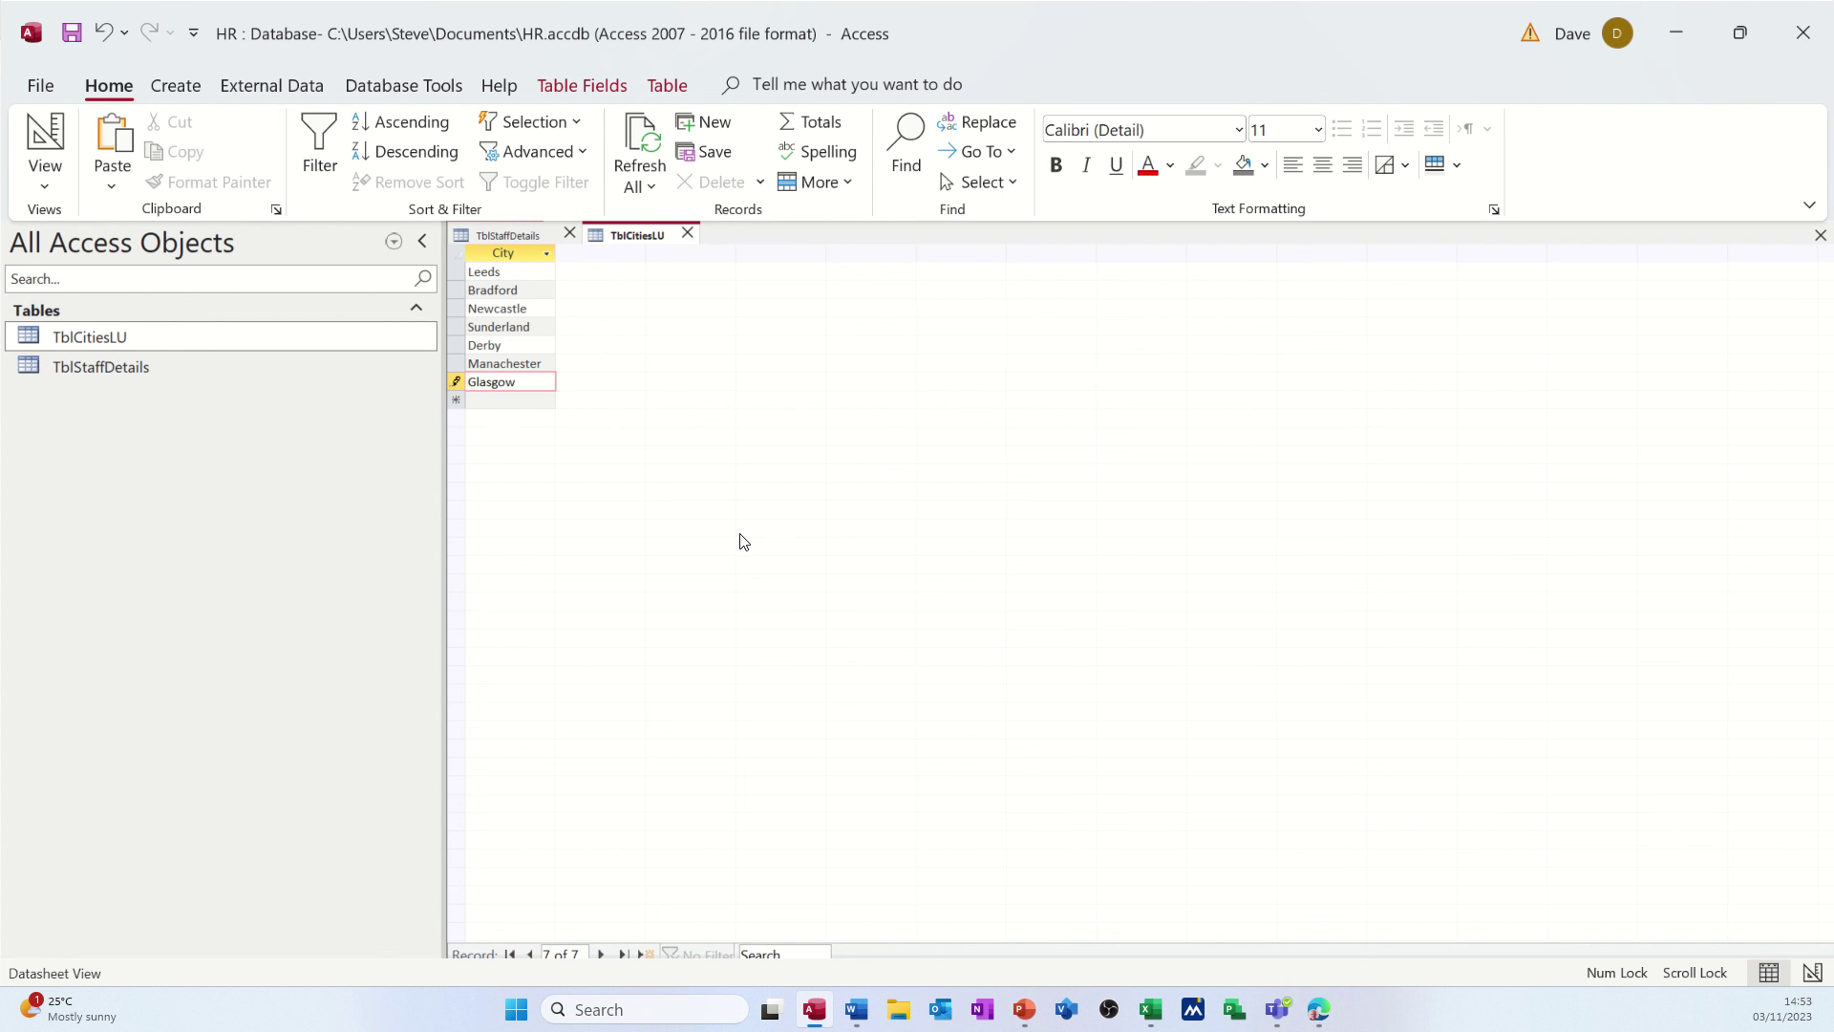
key(Return)
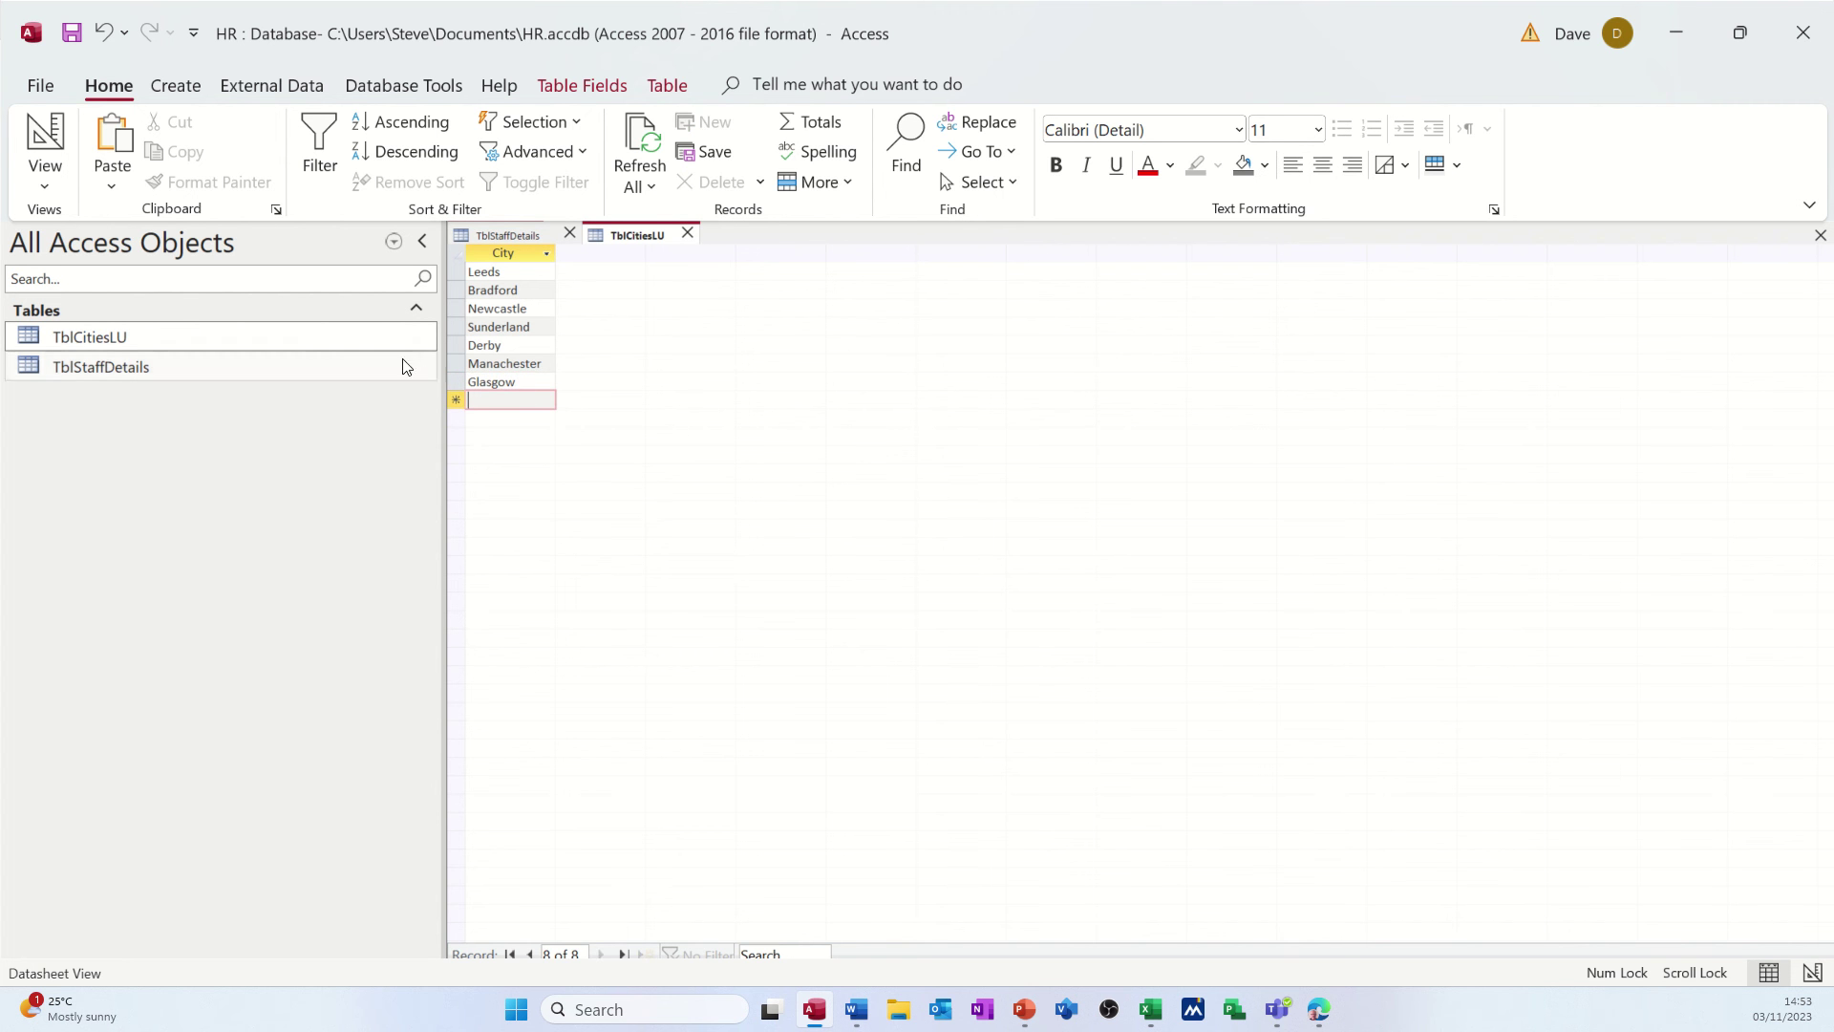
- Close TblCitiesLU and check the staff City dropdowns, which still lack Glasgow
click(686, 233)
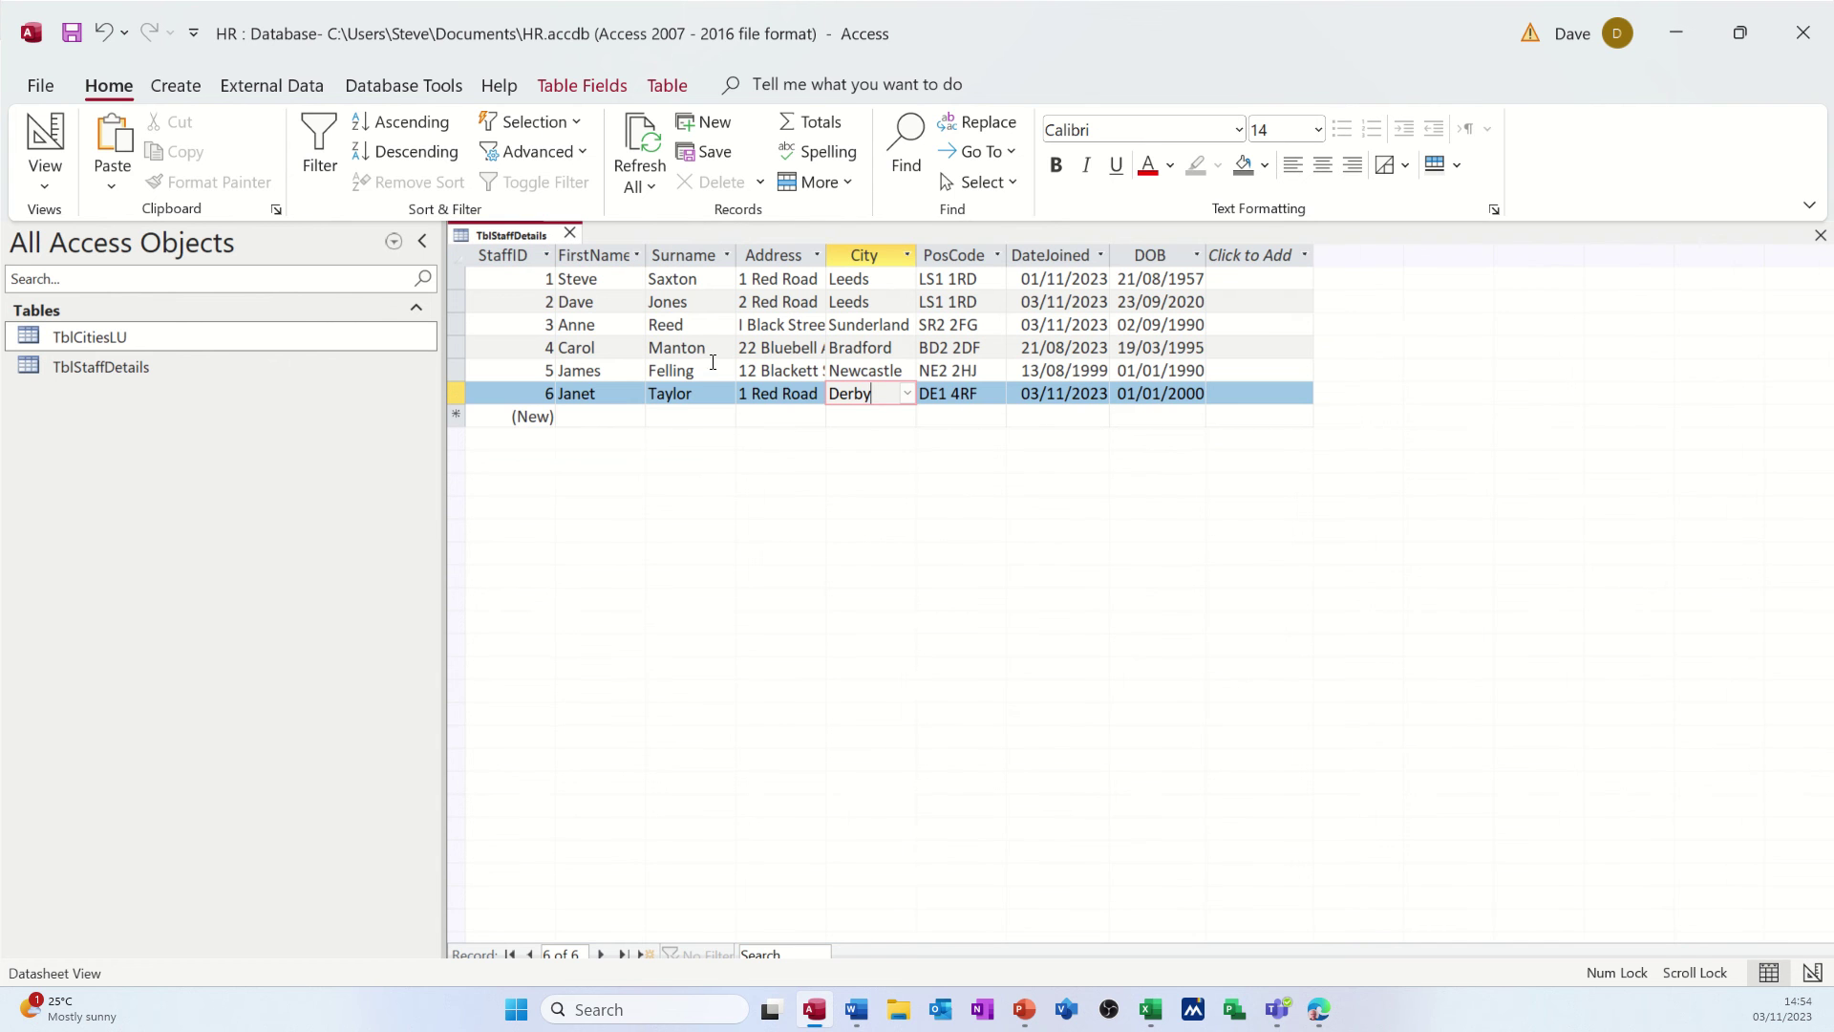
click(859, 395)
click(906, 393)
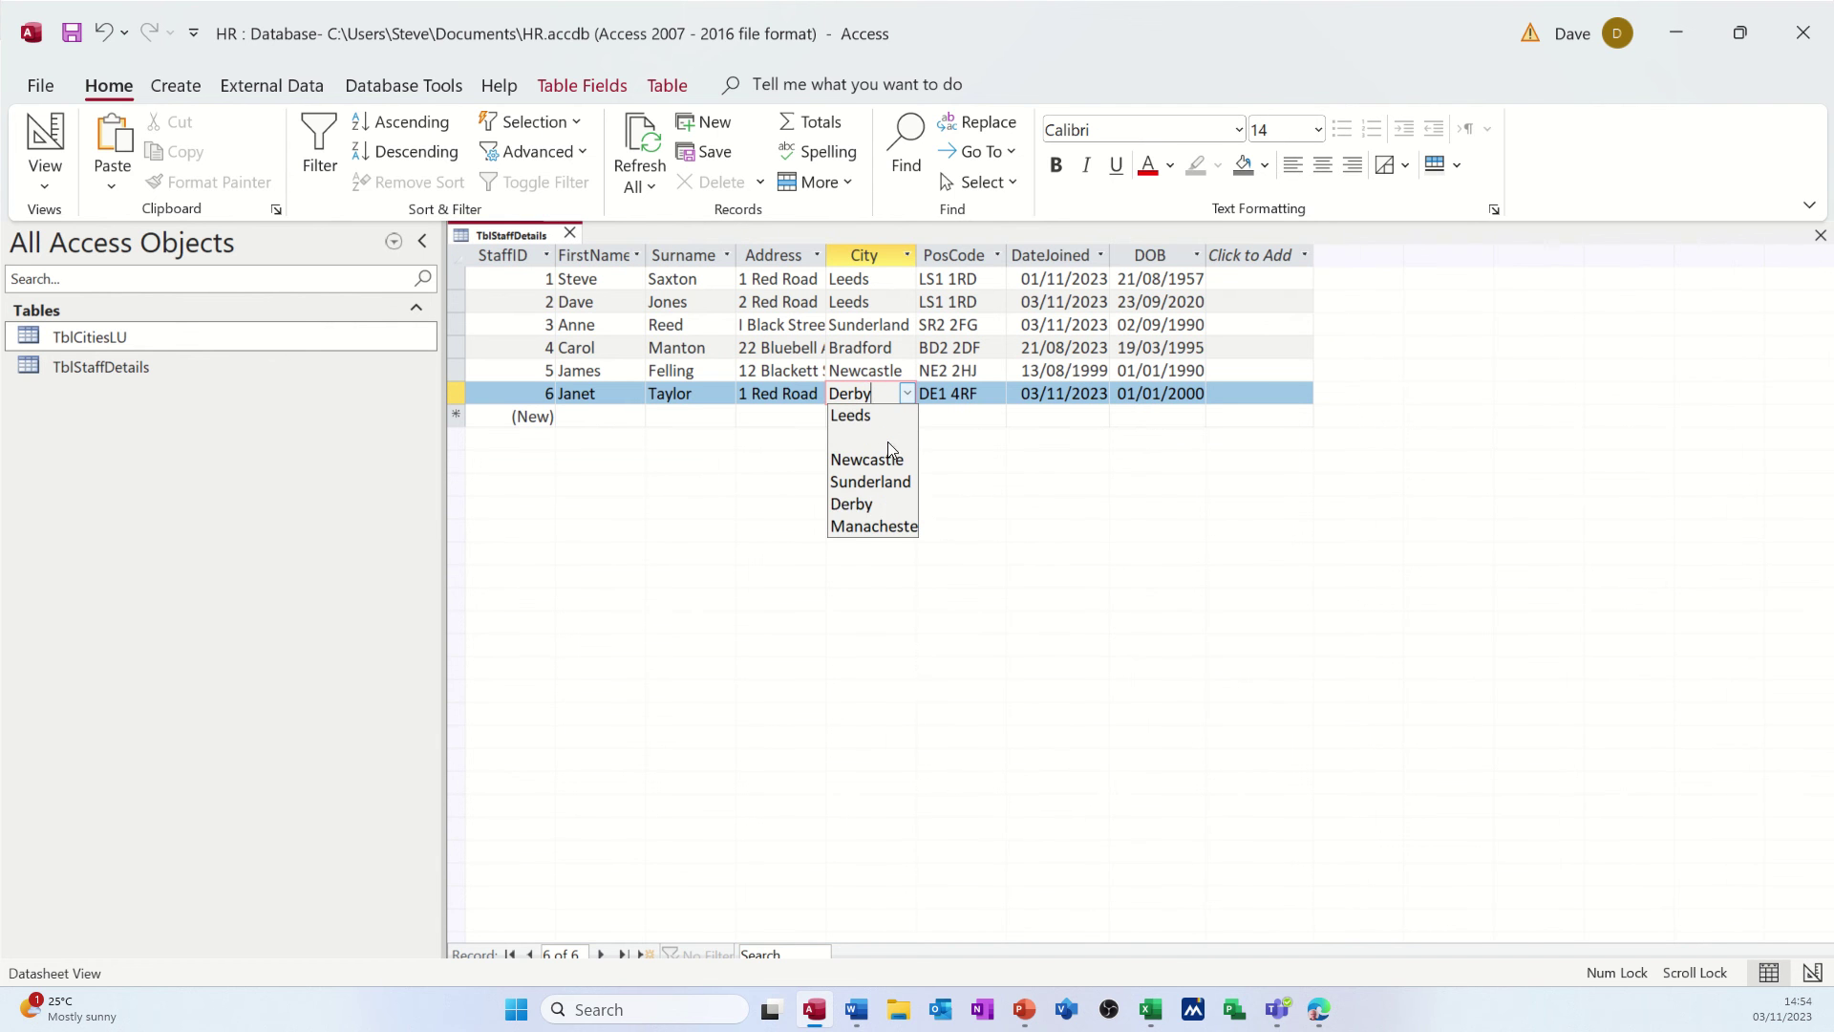
click(786, 395)
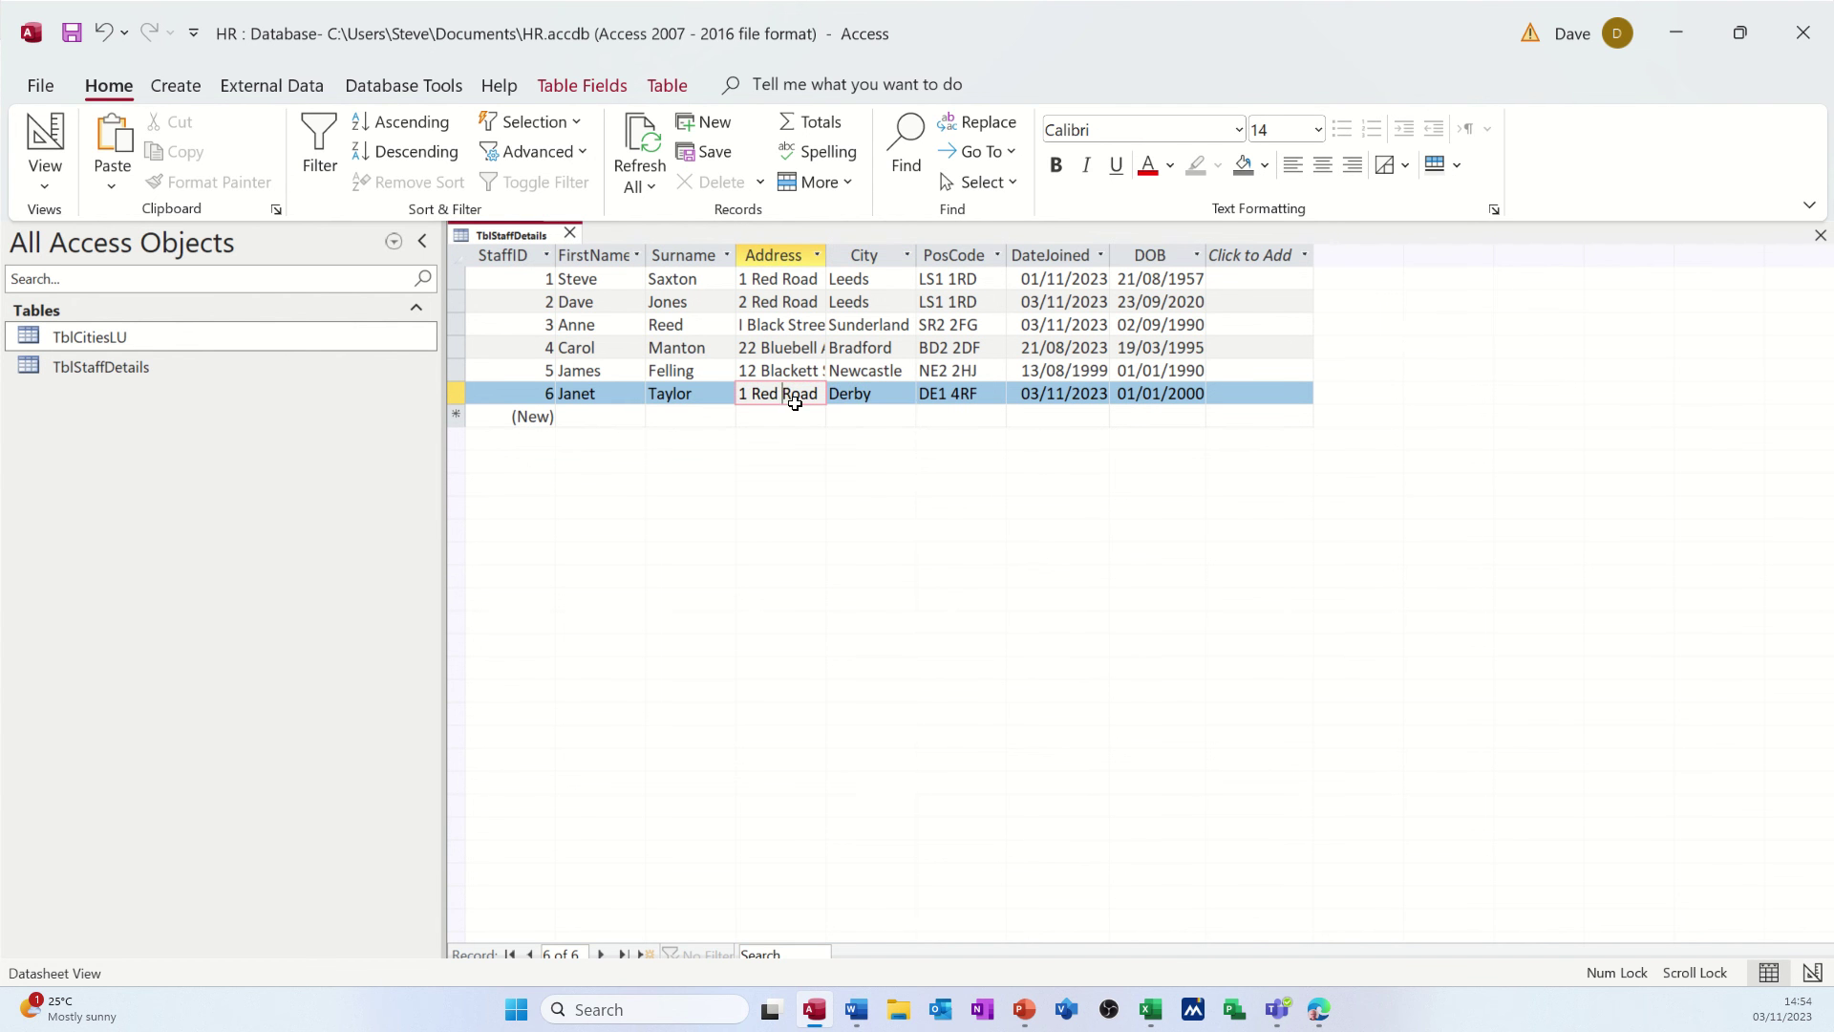
key(Tab)
key(Tab)
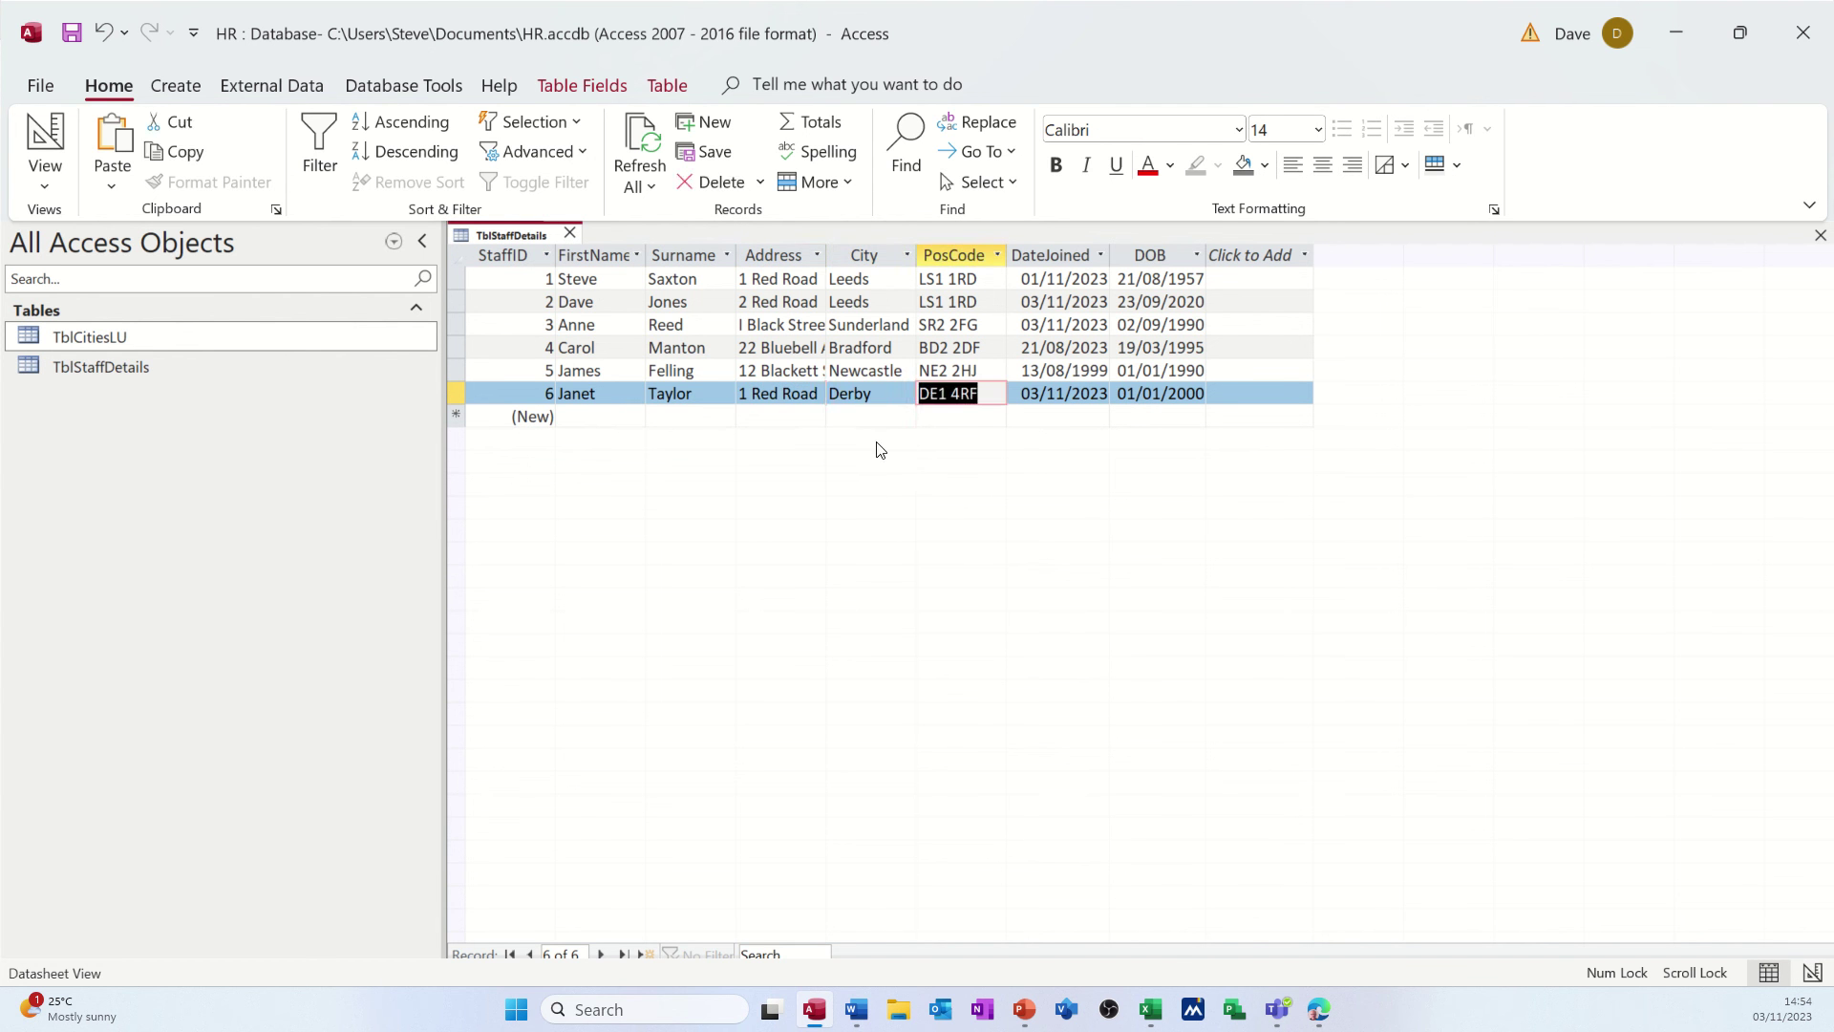
click(894, 395)
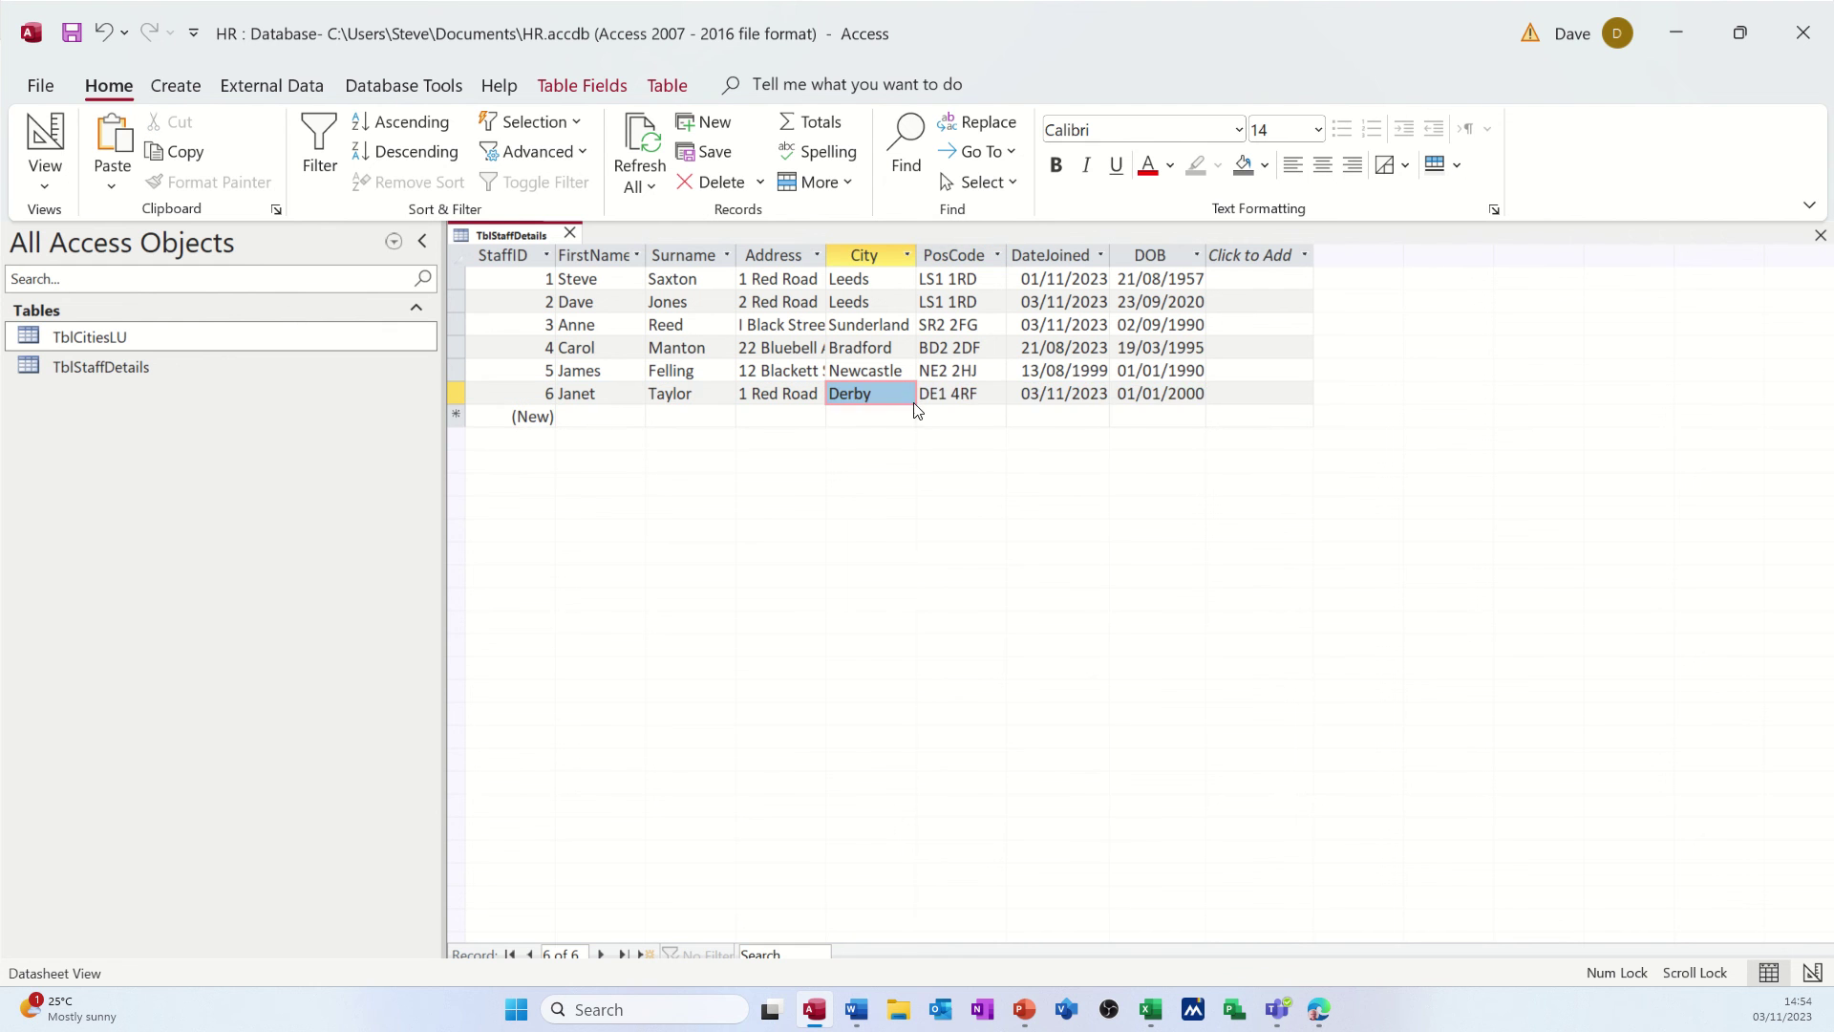
click(908, 392)
click(907, 393)
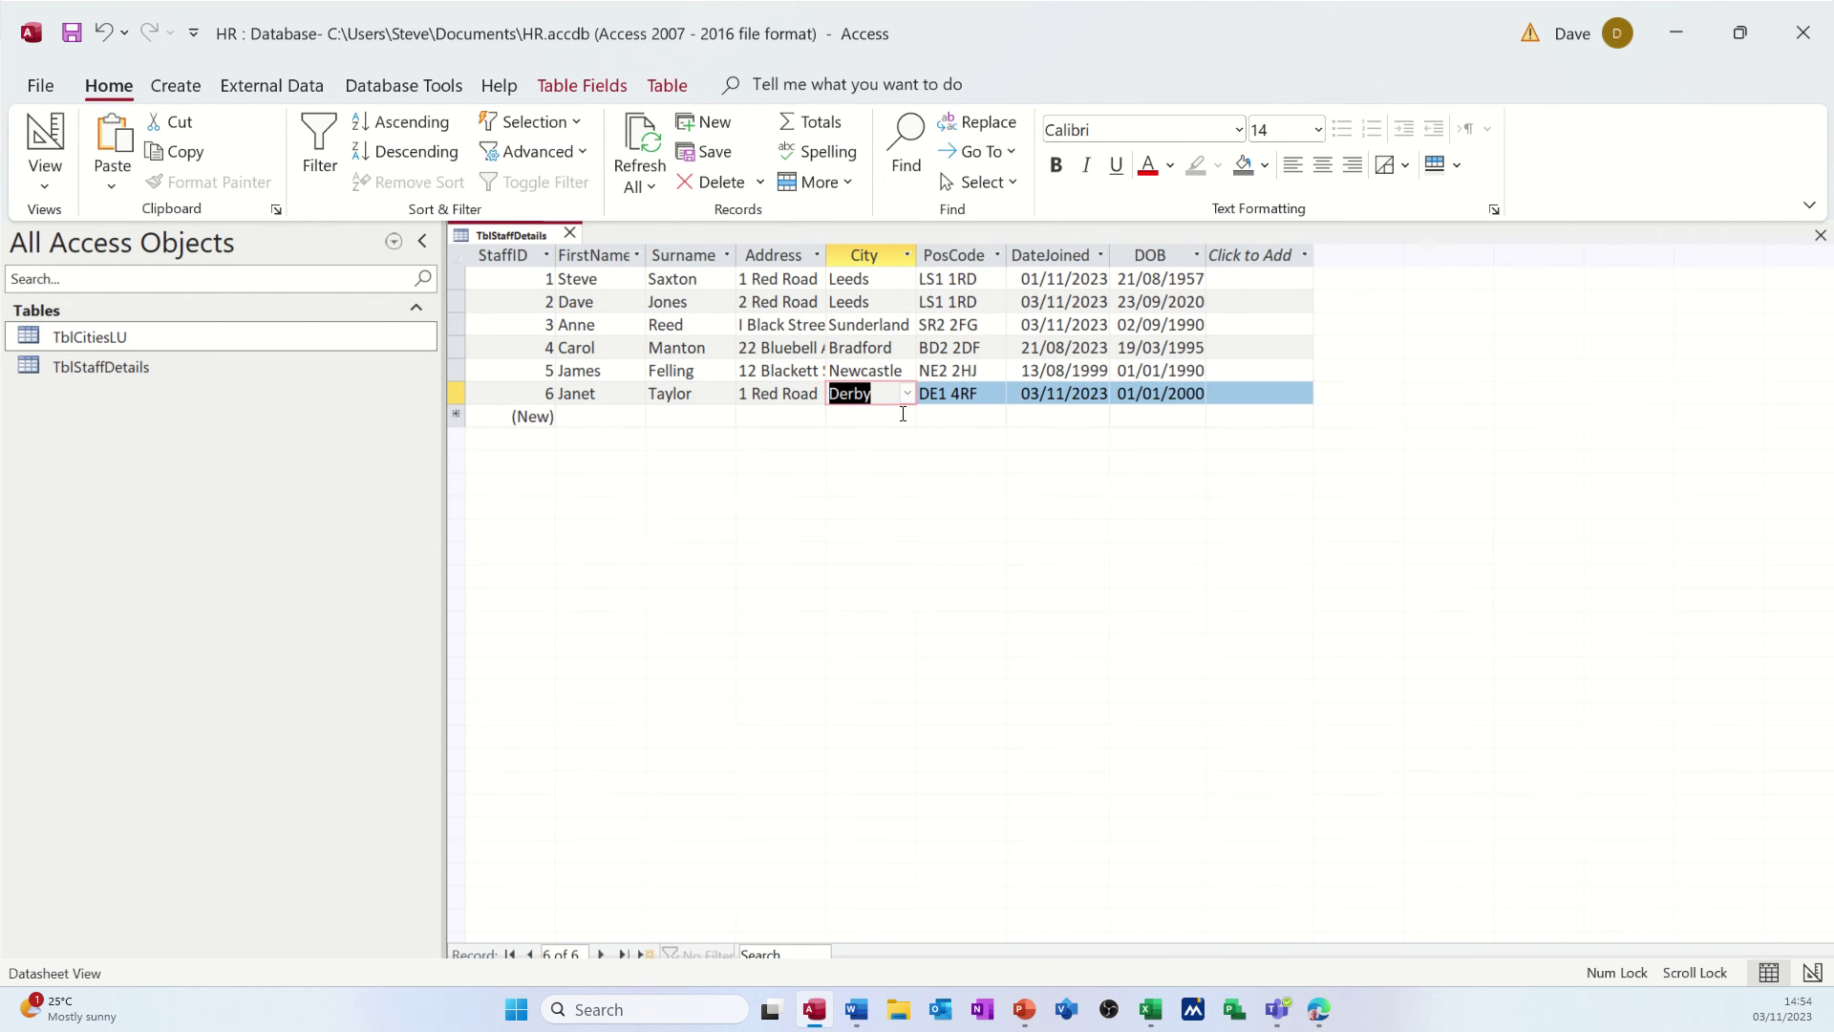
click(903, 414)
click(910, 420)
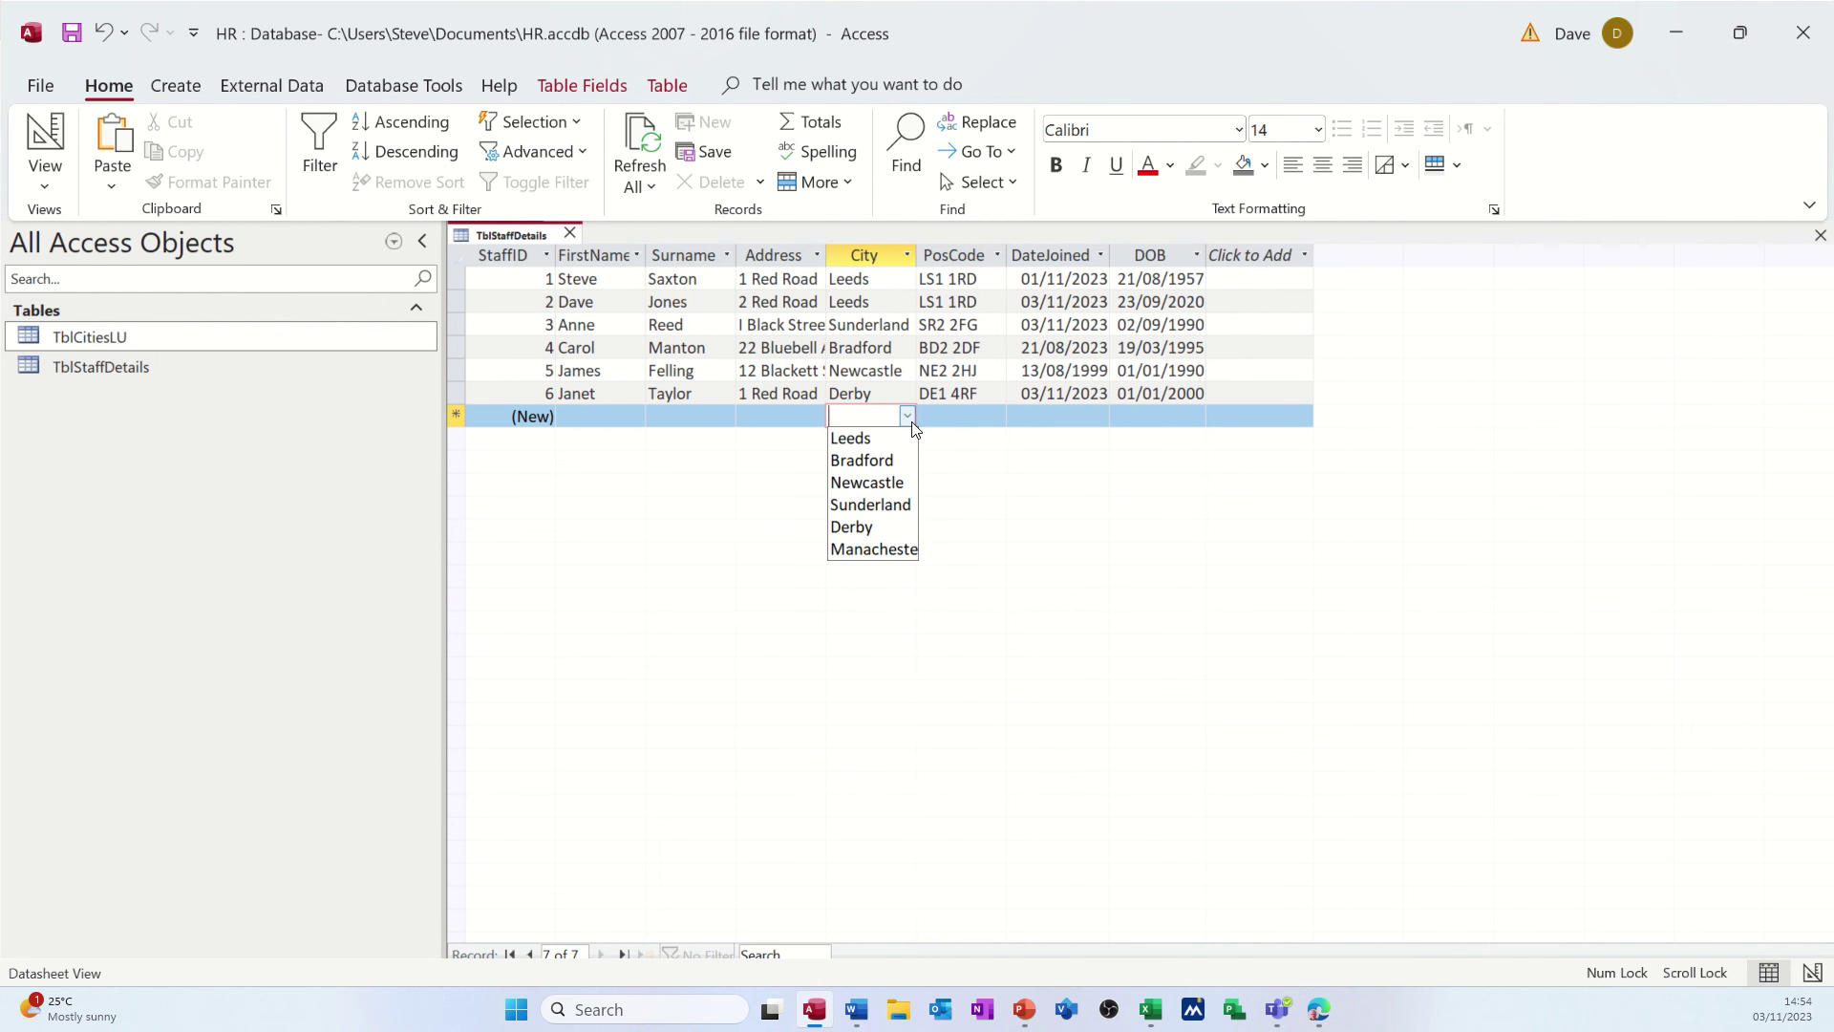
- Reopen TblCitiesLU to check its cities, close it, and recheck the City dropdown
double_click(230, 346)
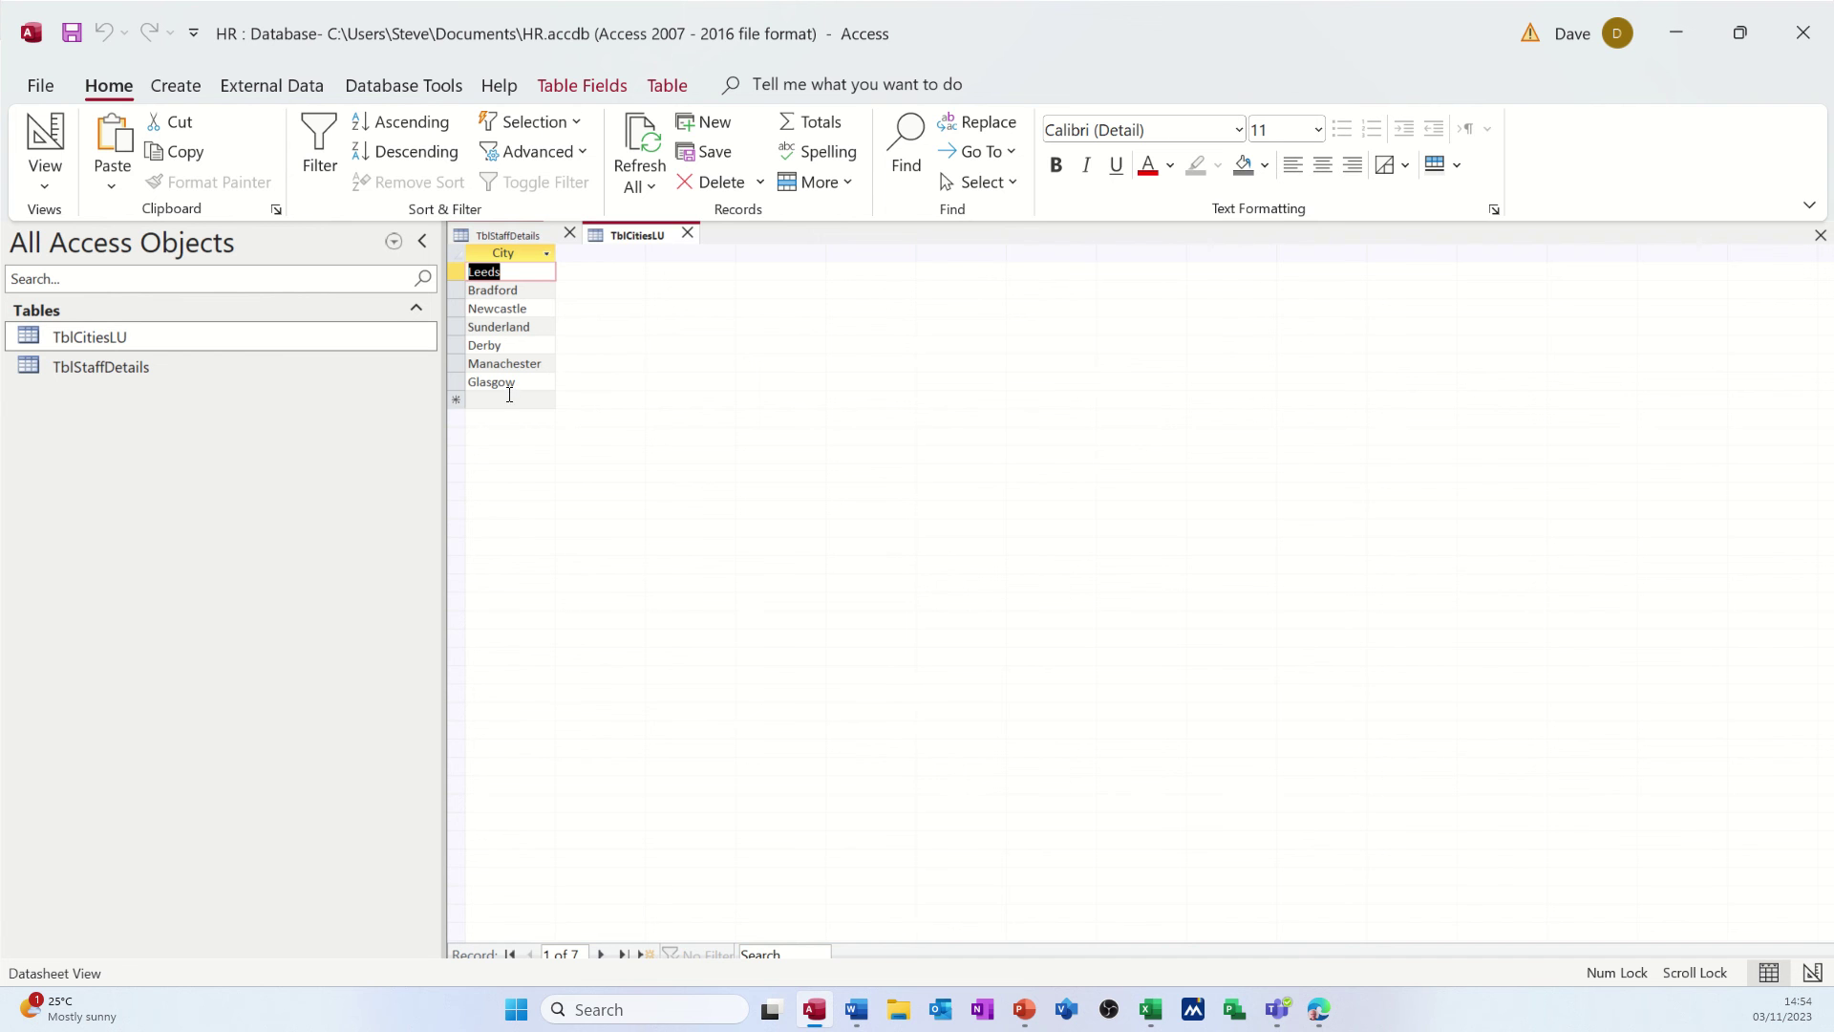
click(509, 399)
click(687, 233)
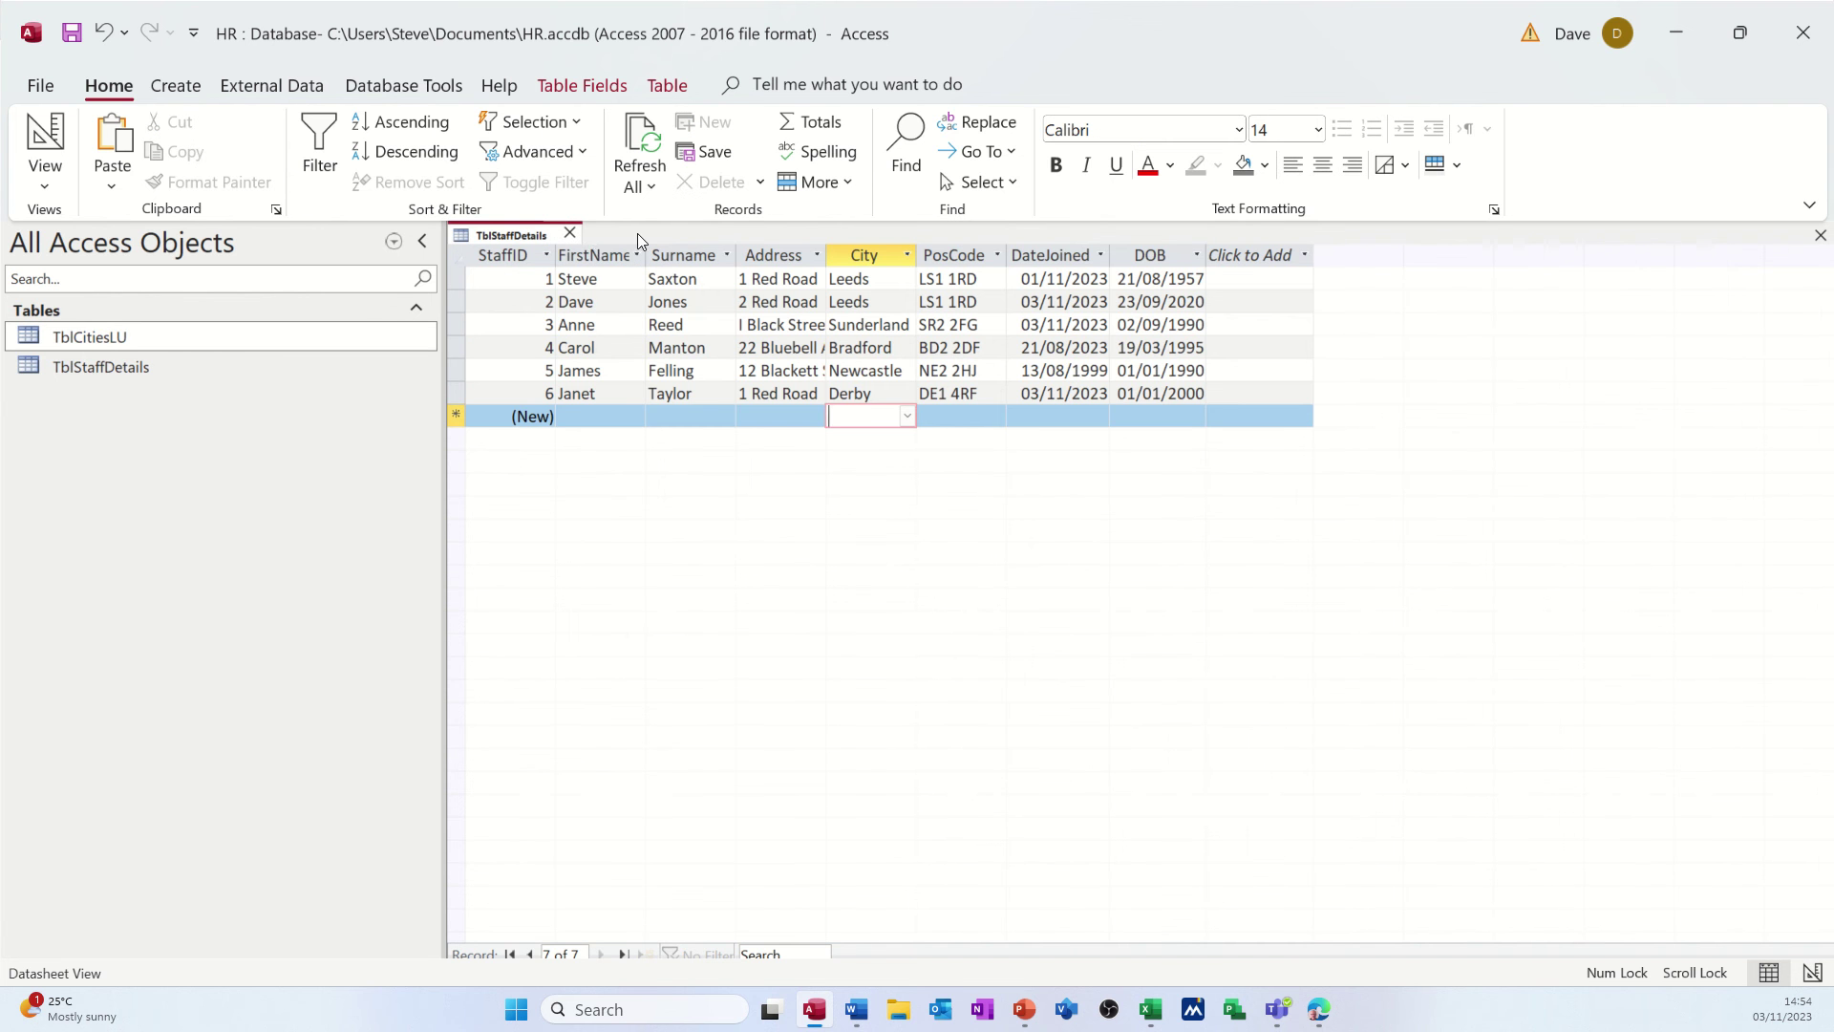
click(860, 394)
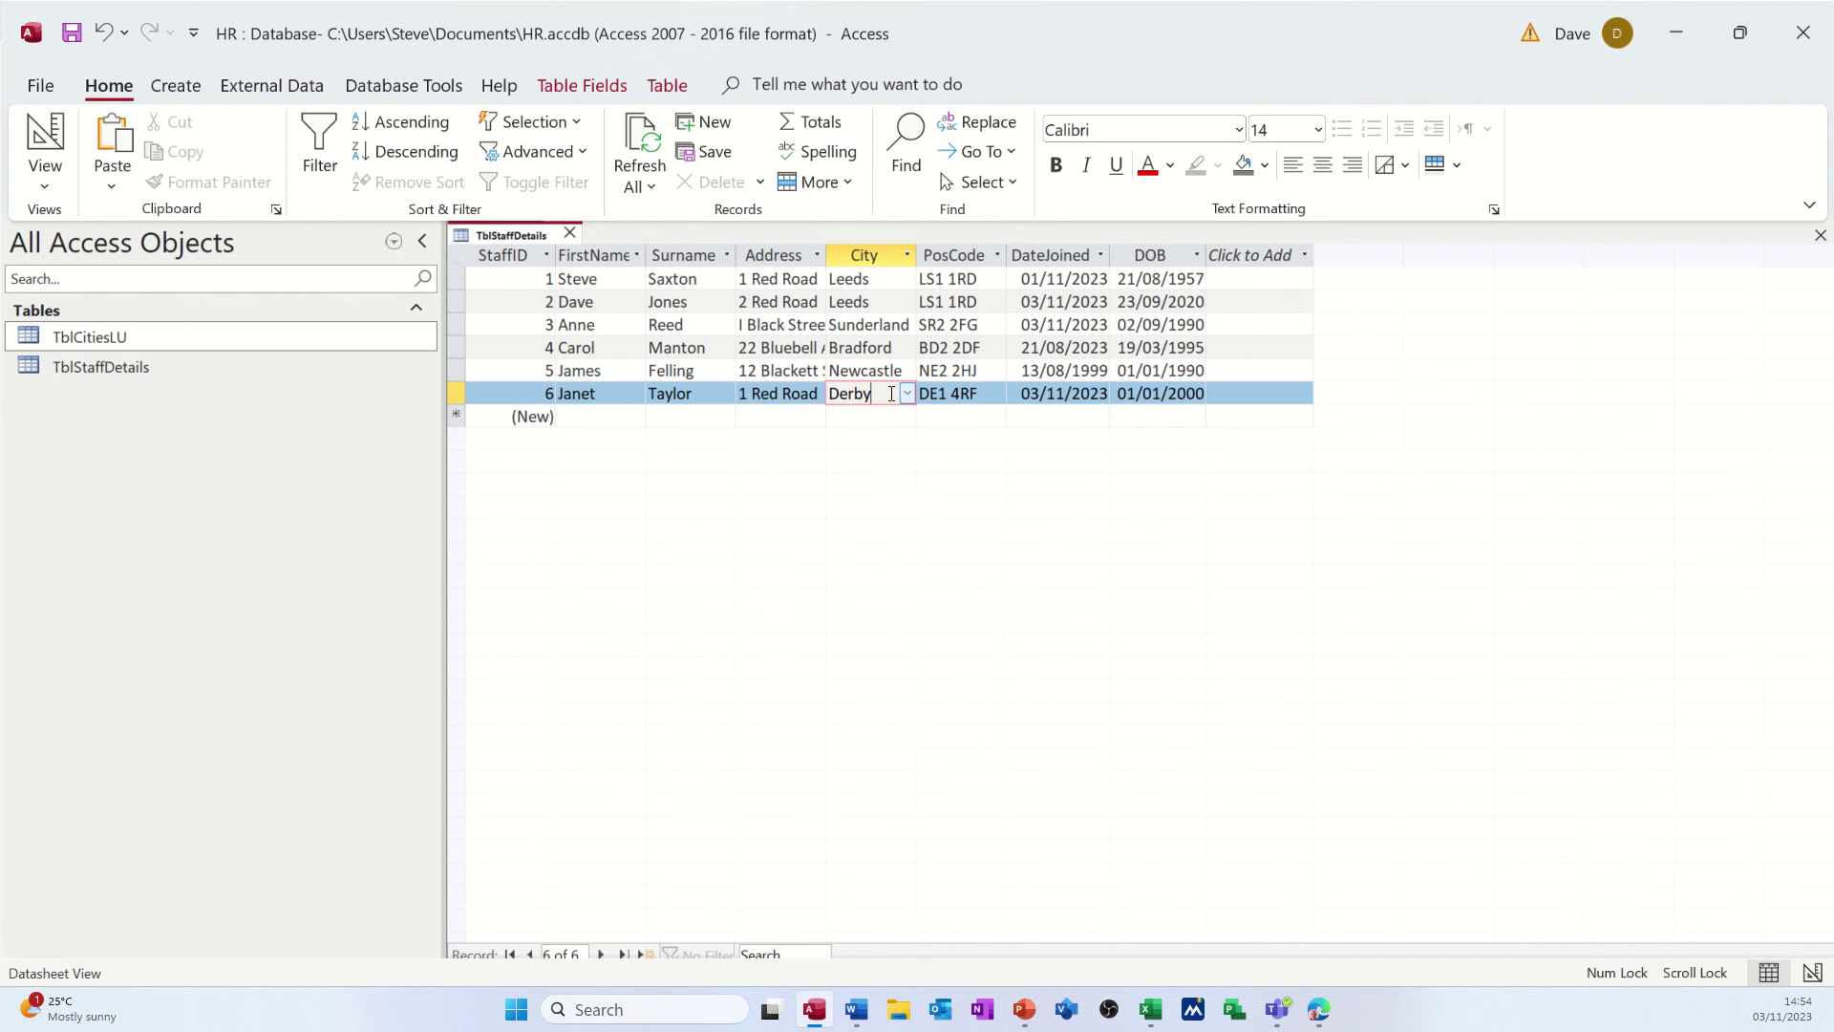
click(908, 394)
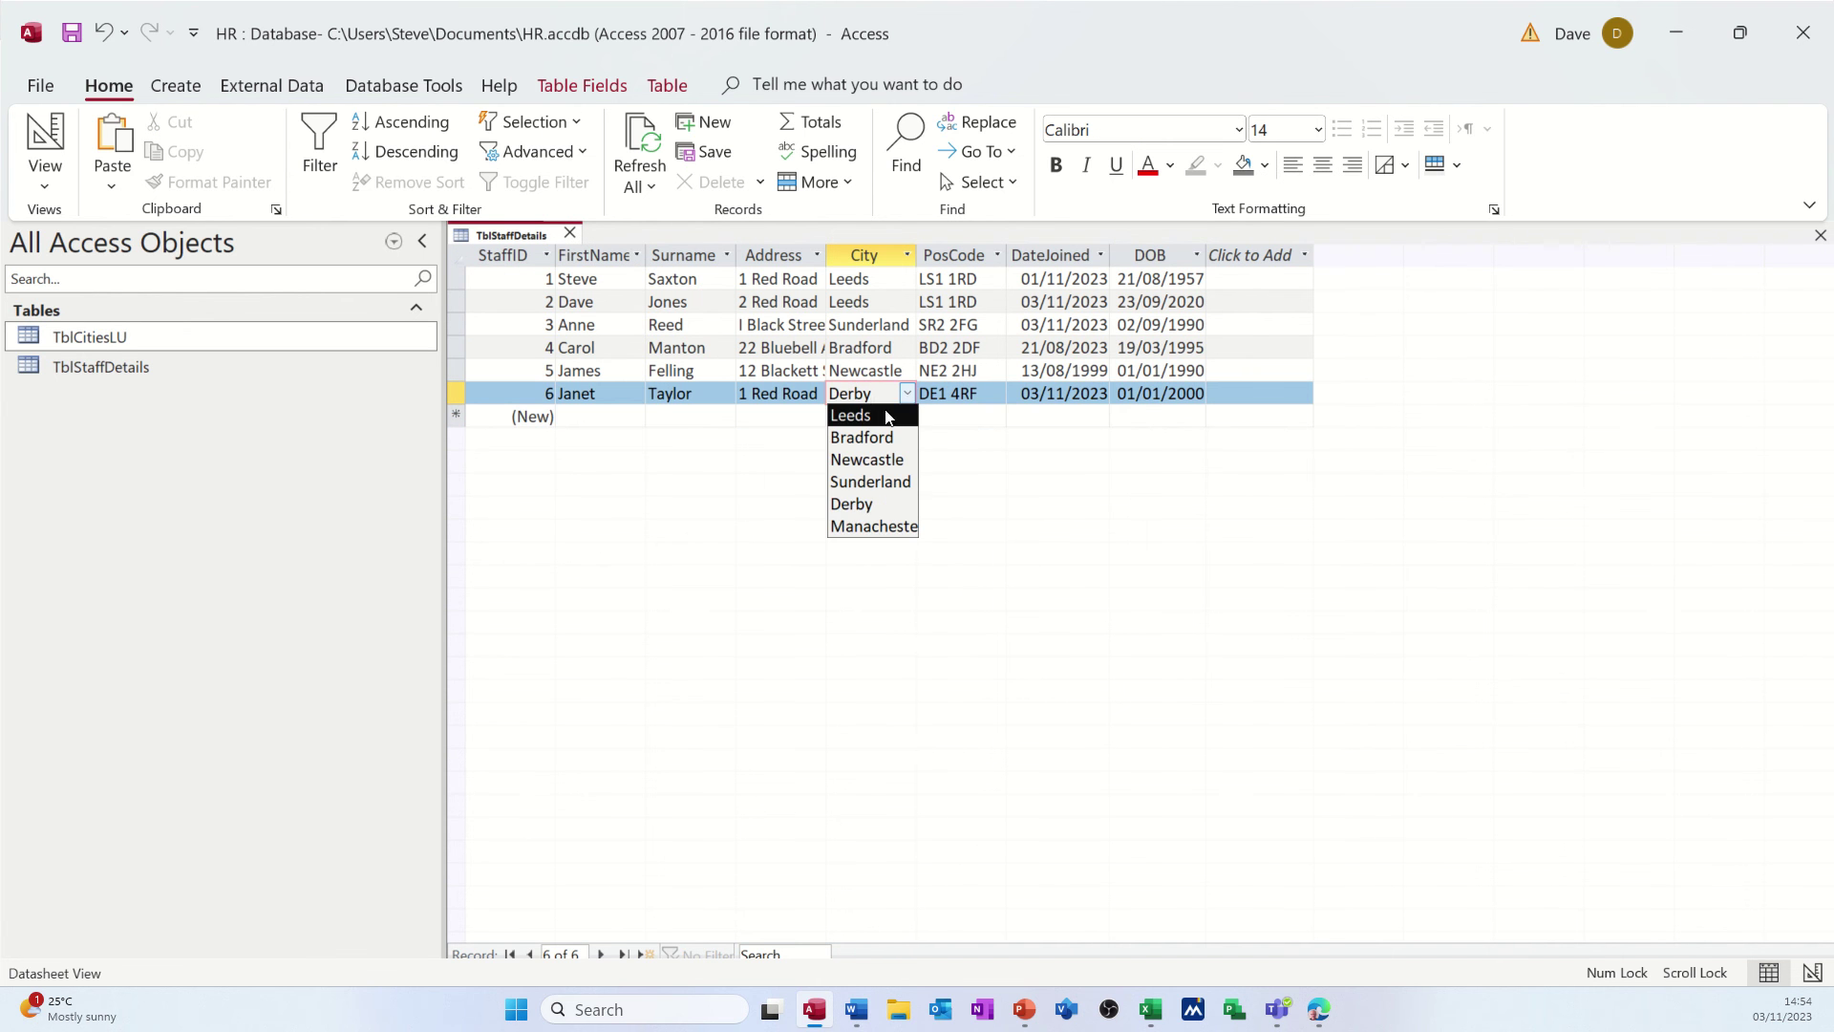
click(772, 371)
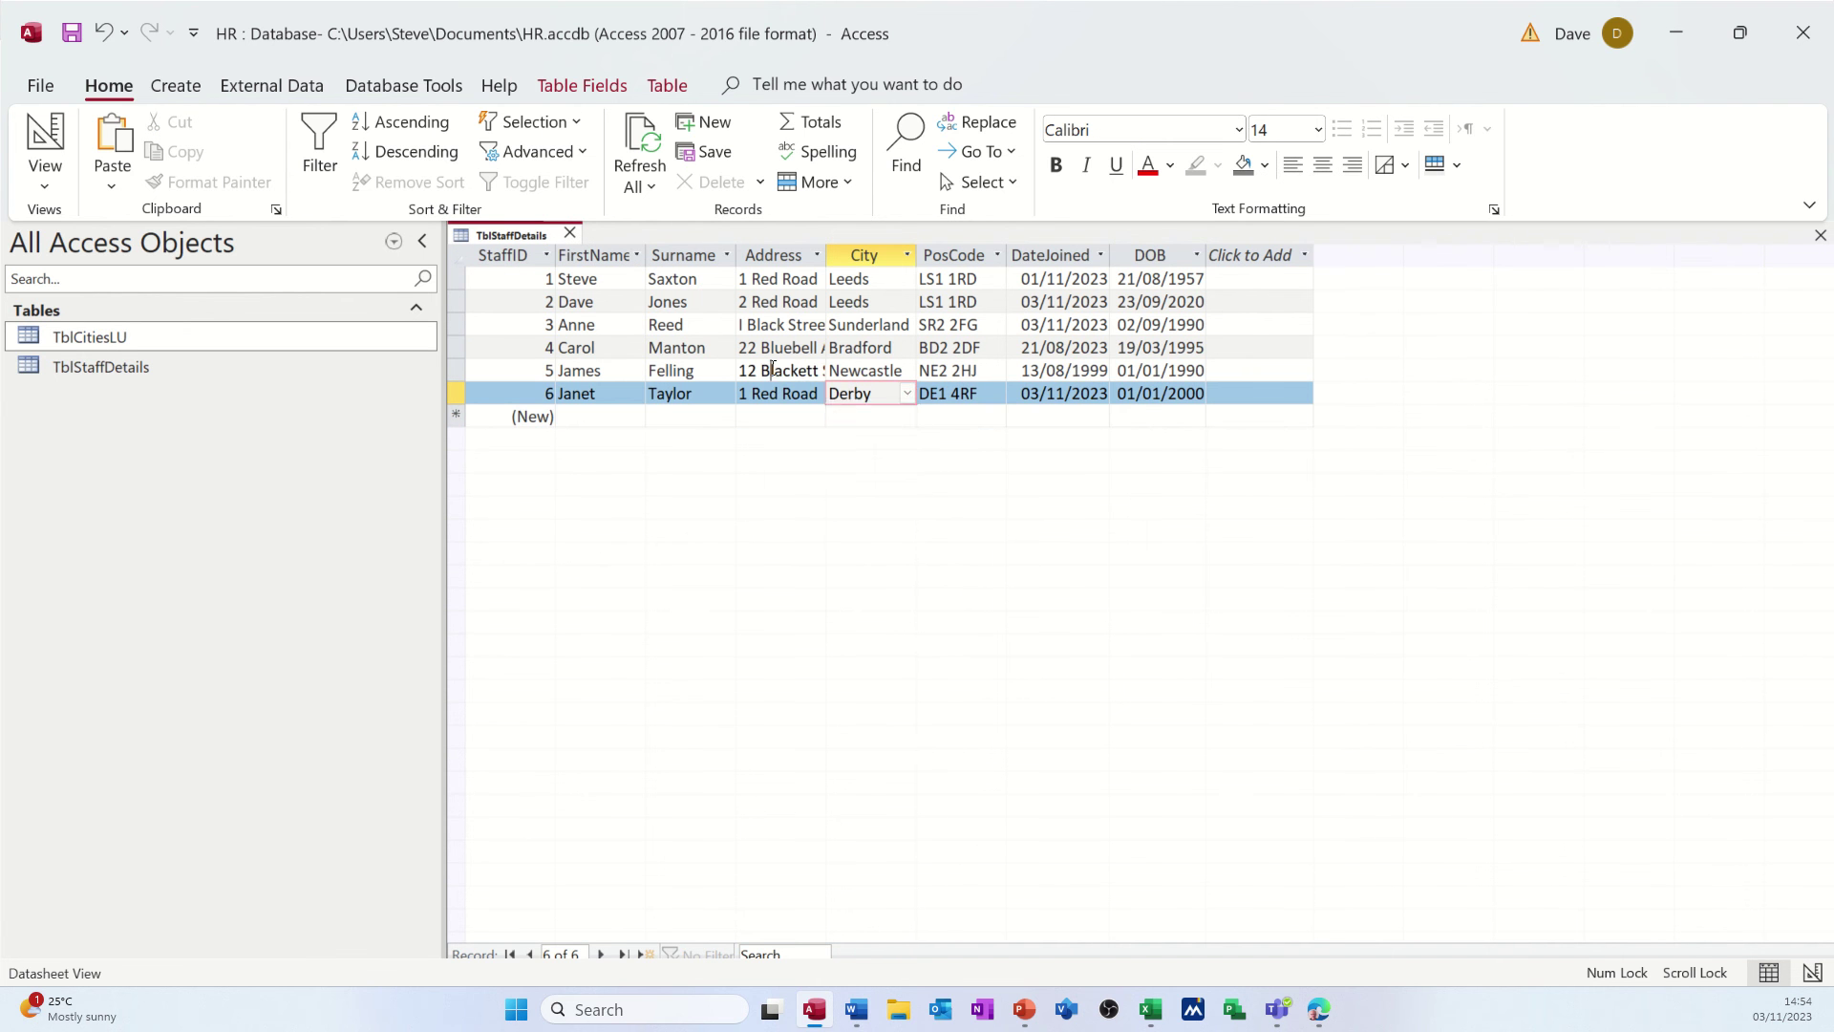
- Reopen TblStaffDetails and confirm the City dropdown now lists Glasgow, leaving record 6 as Derby
click(570, 233)
double_click(147, 369)
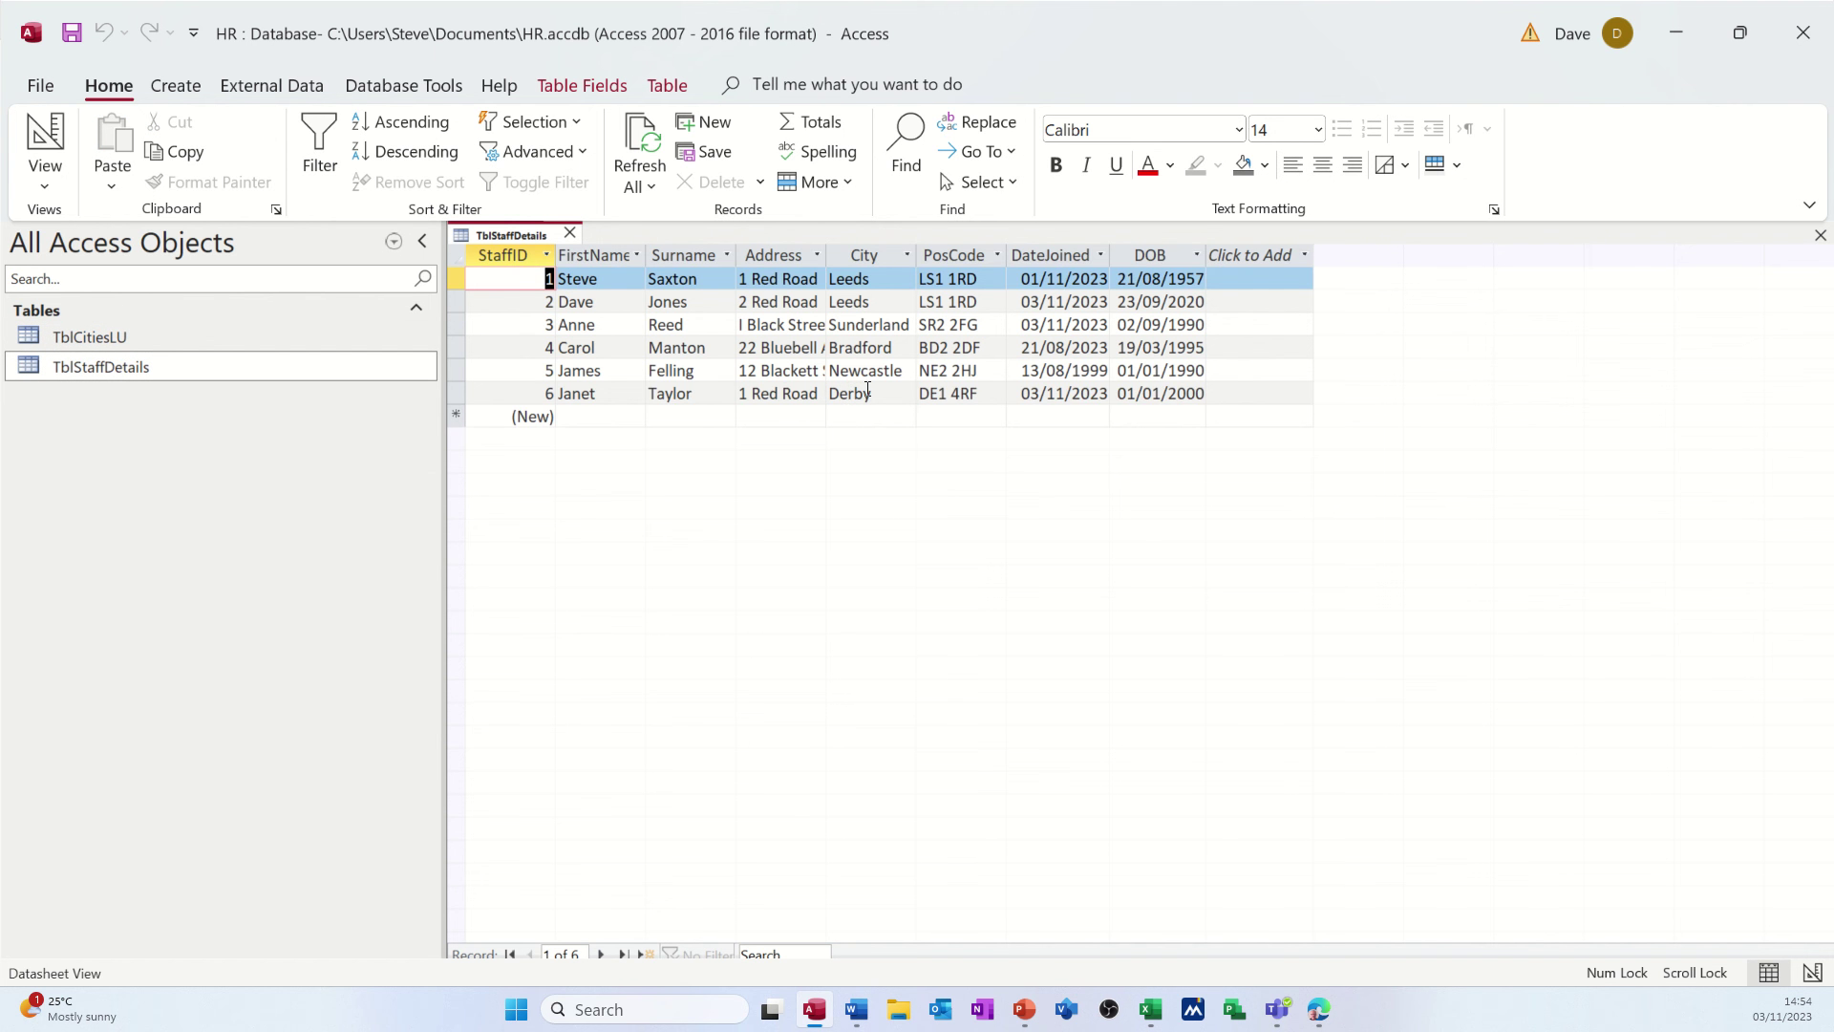
click(867, 390)
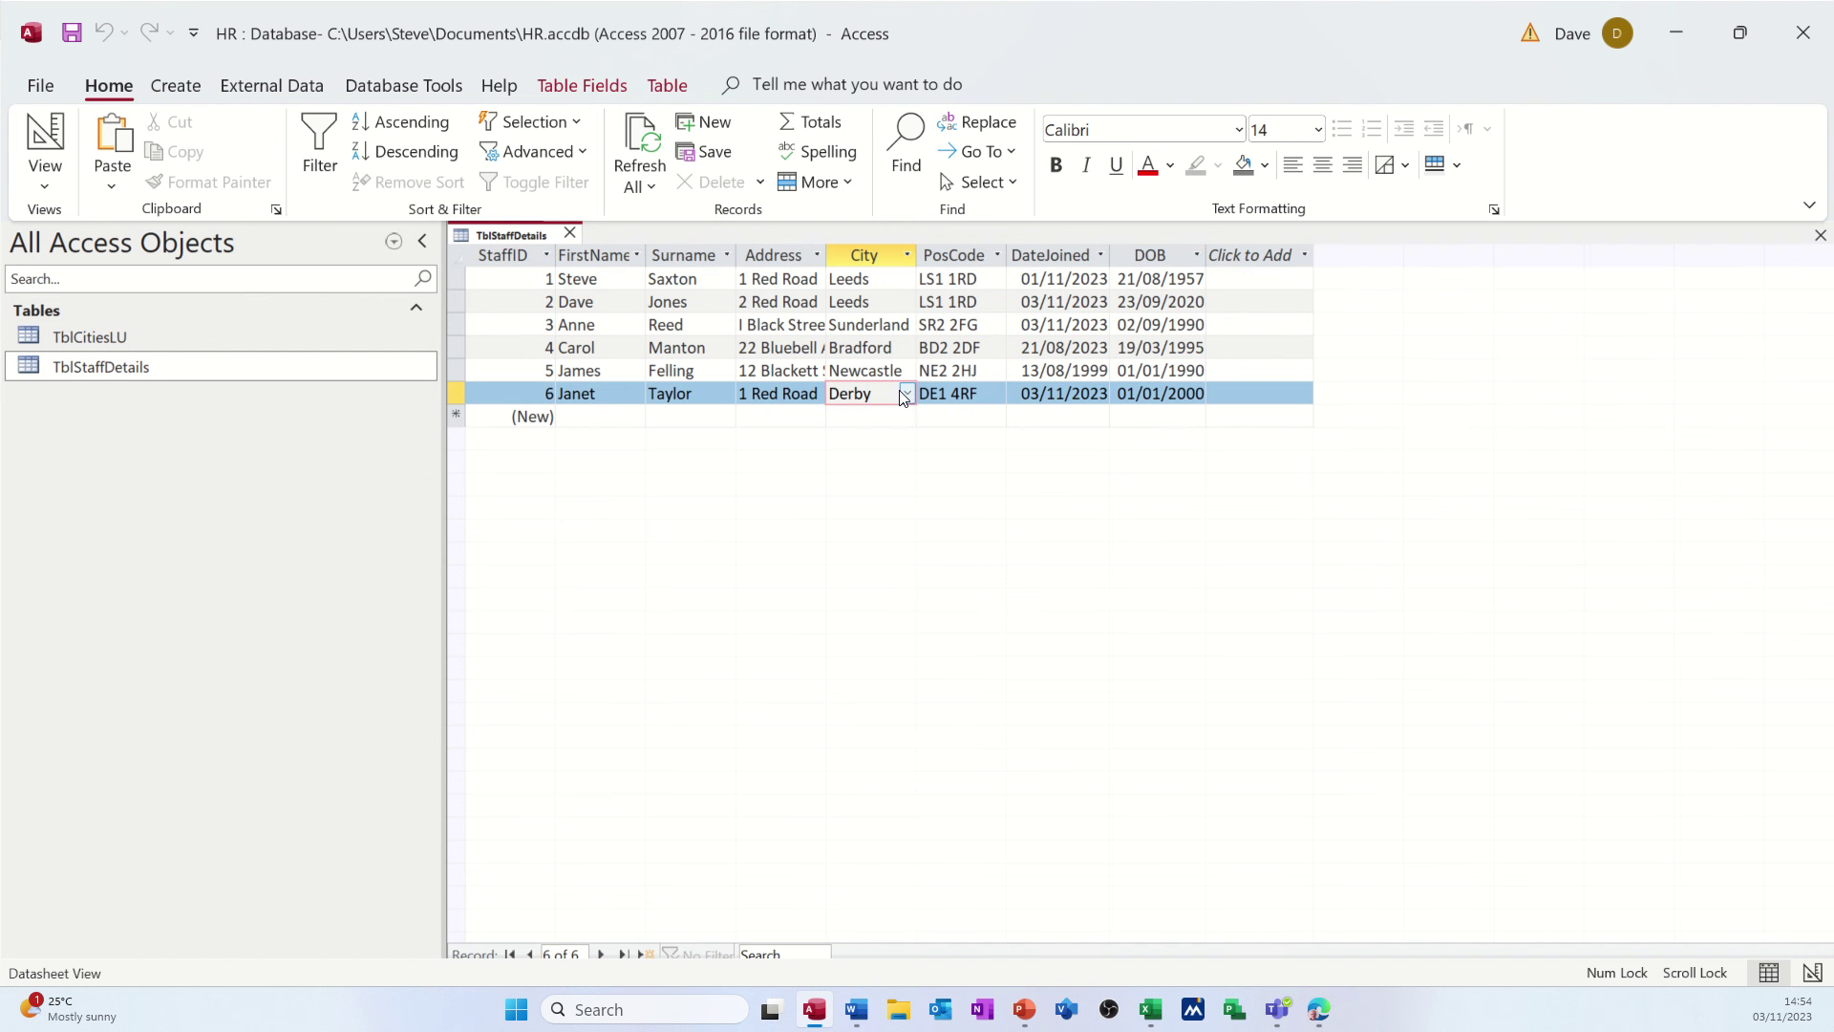
click(907, 395)
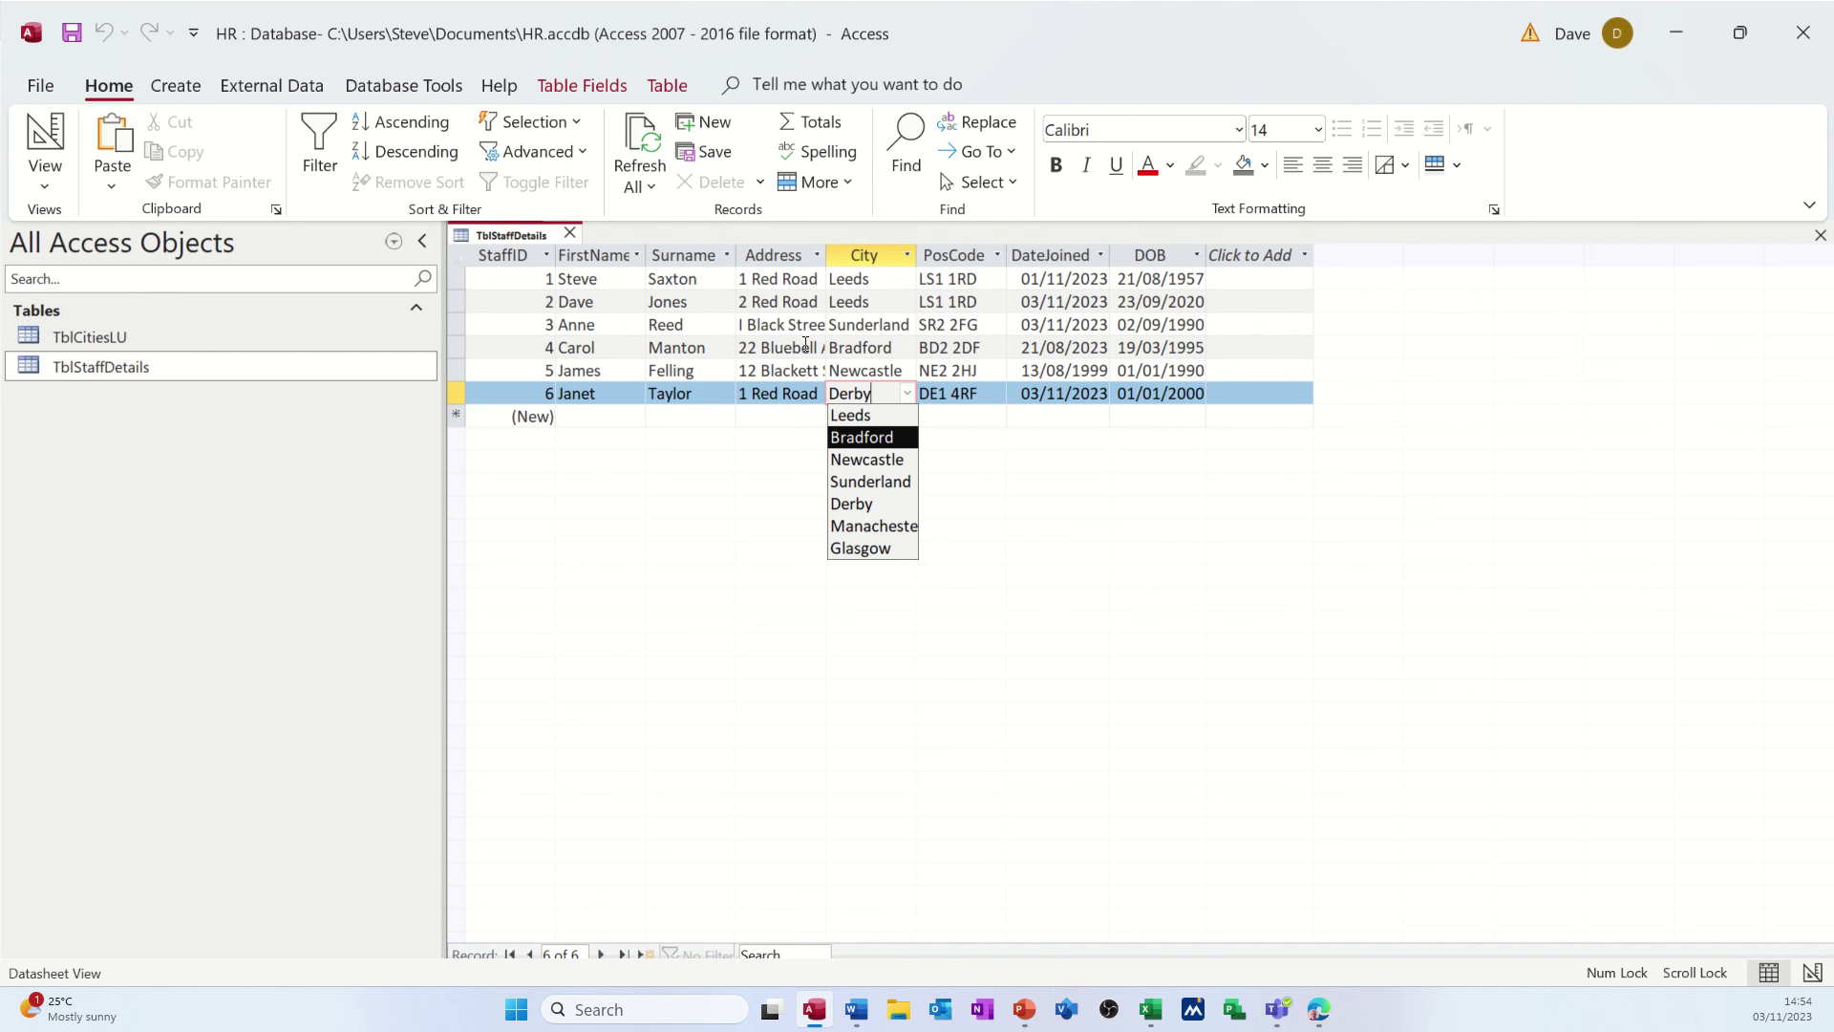
click(805, 413)
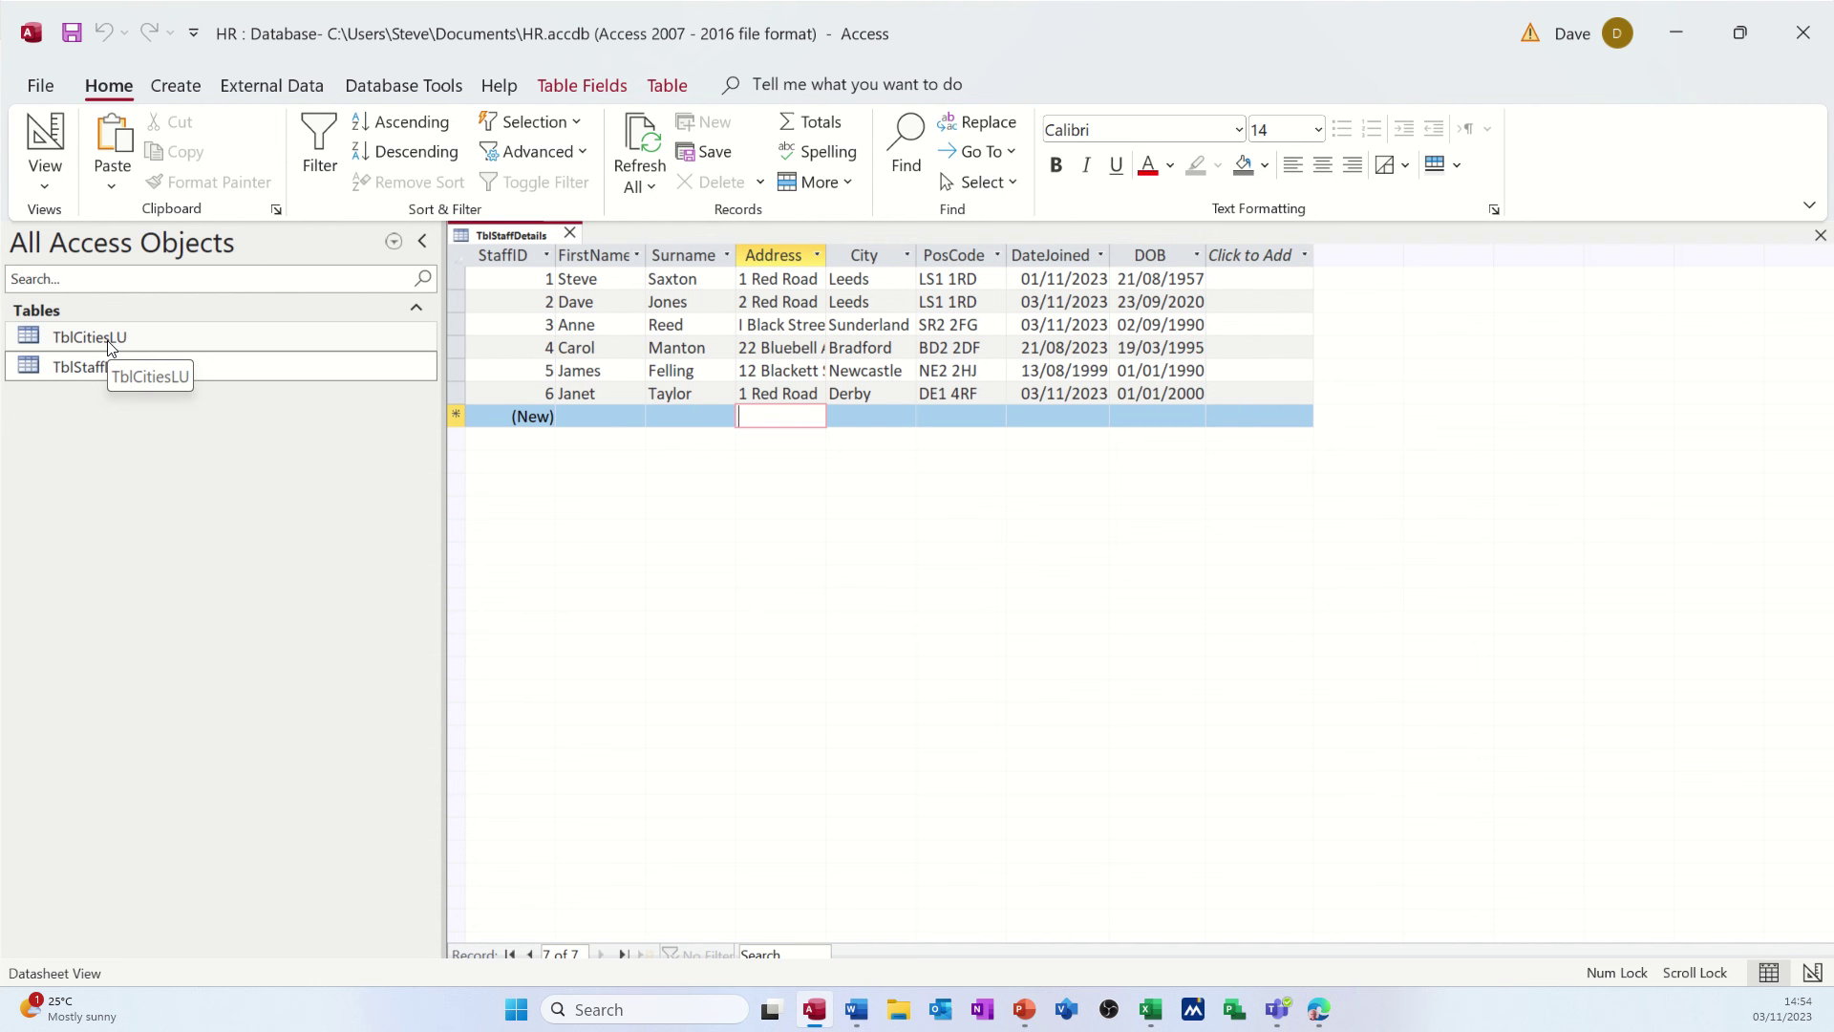
click(116, 367)
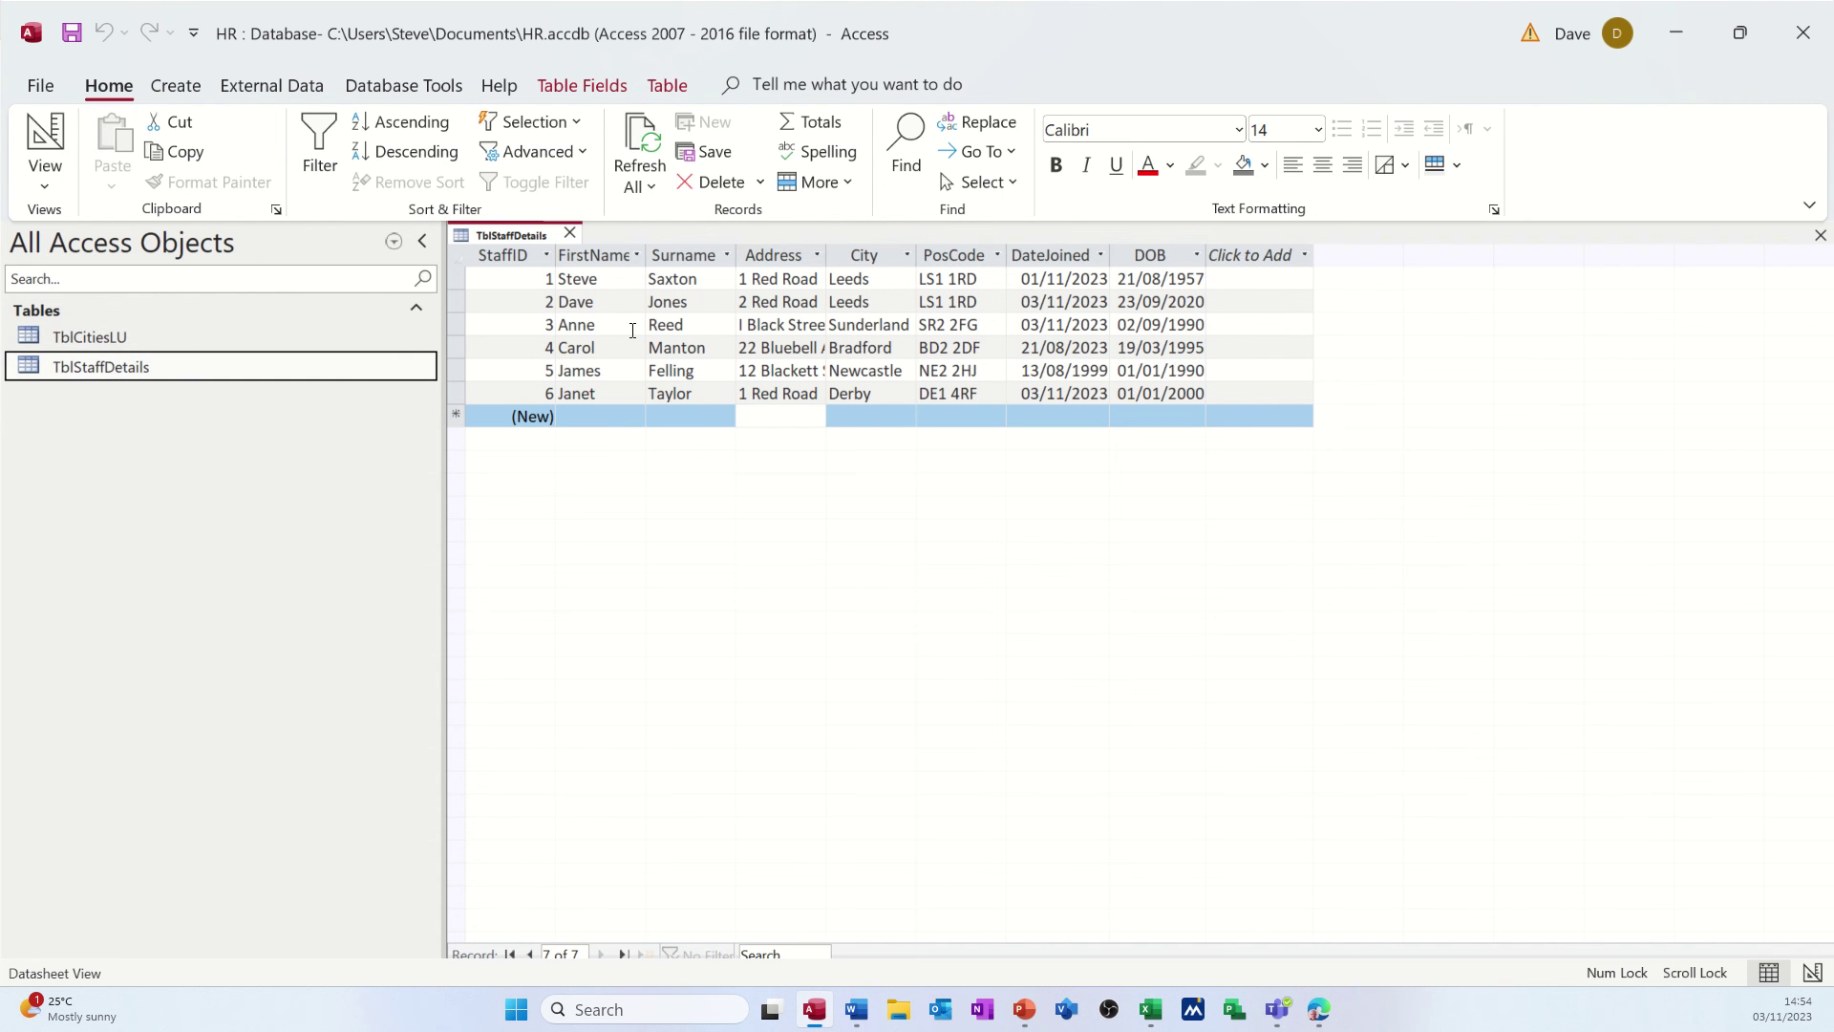